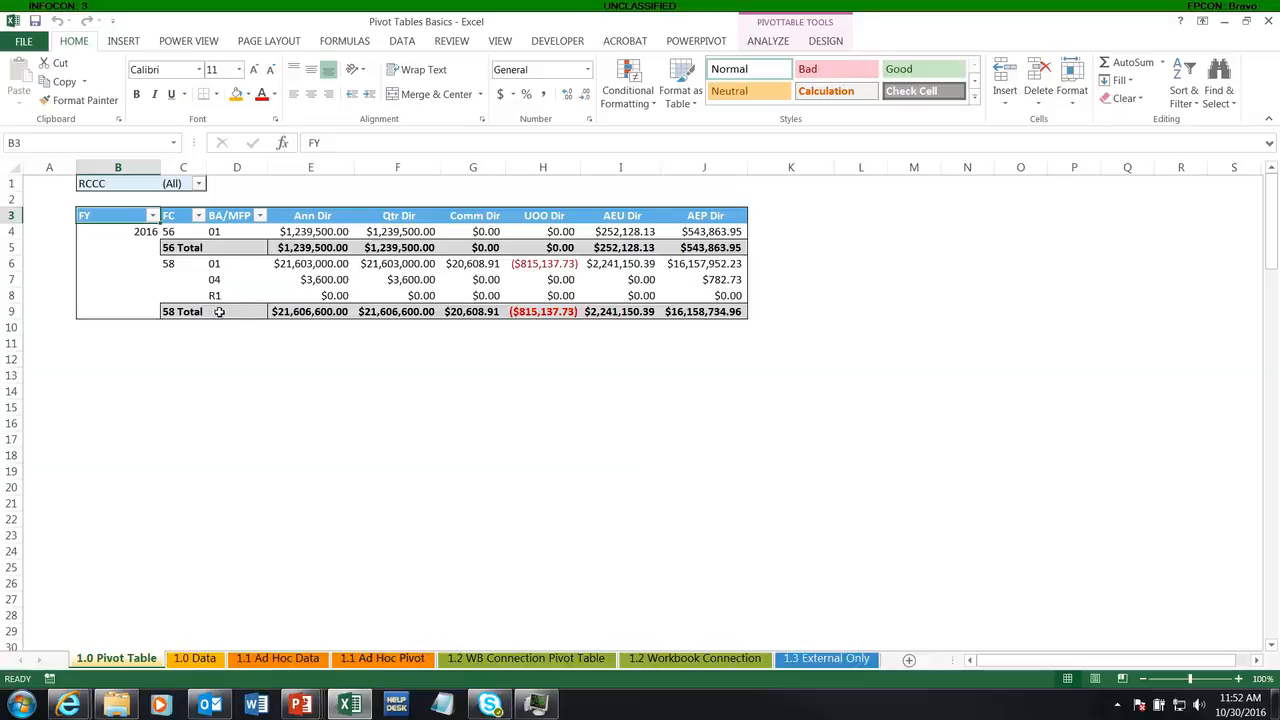
Step: Show the PivotTable field list and remove the RCCC field from the report filters
{"action": "right_click", "coordinate": [131, 218]}
{"action": "key", "text": "Escape"}
{"action": "left_click", "coordinate": [550, 265]}
{"action": "right_click", "coordinate": [544, 266]}
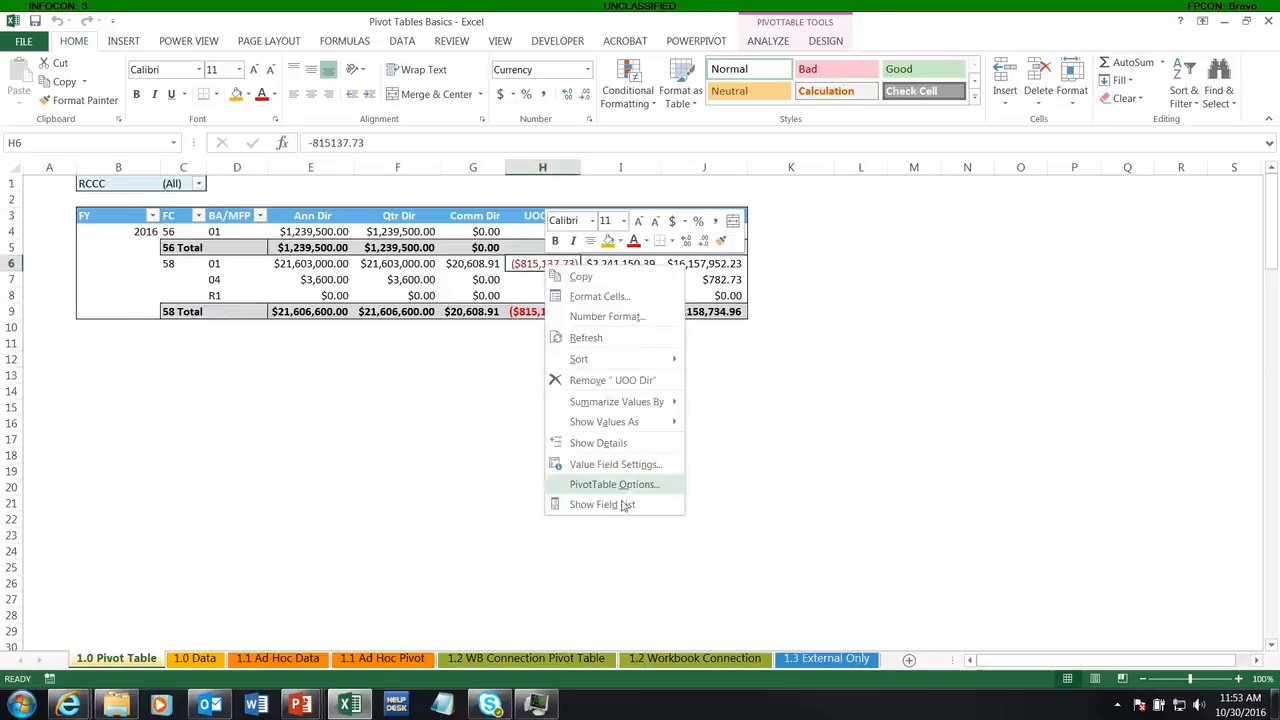
{"action": "left_click", "coordinate": [604, 504]}
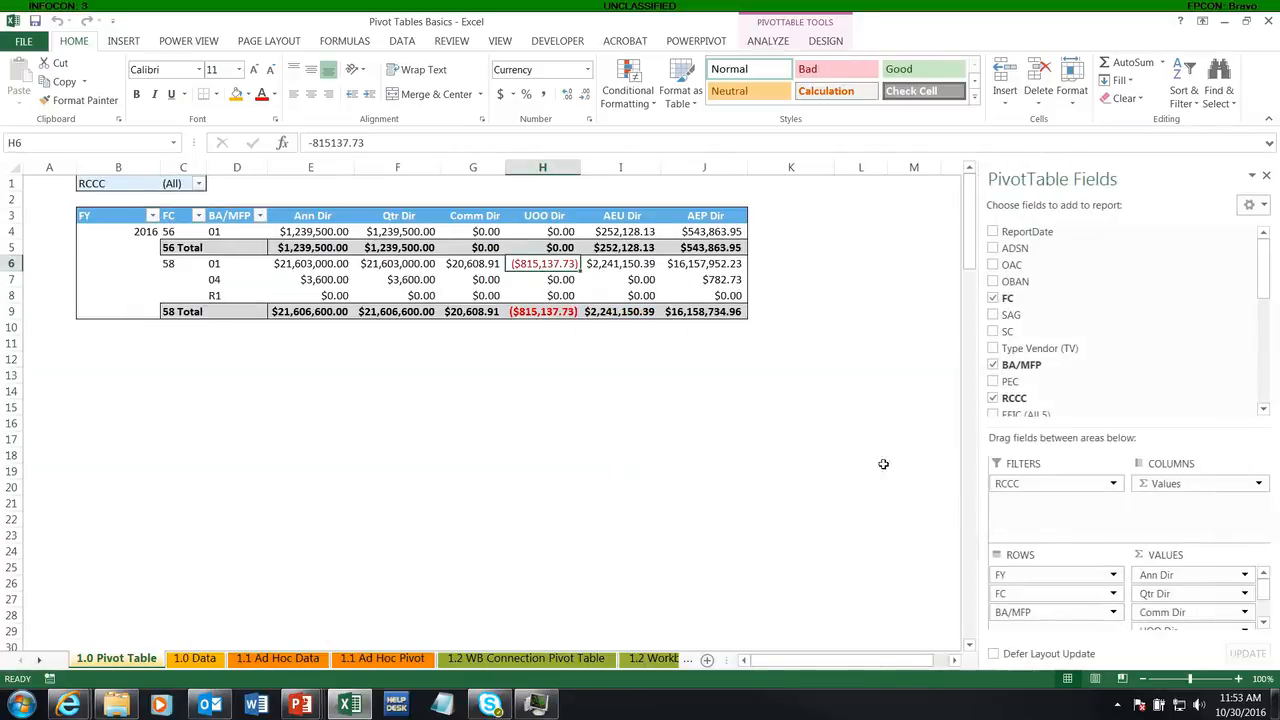
{"action": "left_click_drag", "start_coordinate": [1037, 485], "coordinate": [829, 443]}
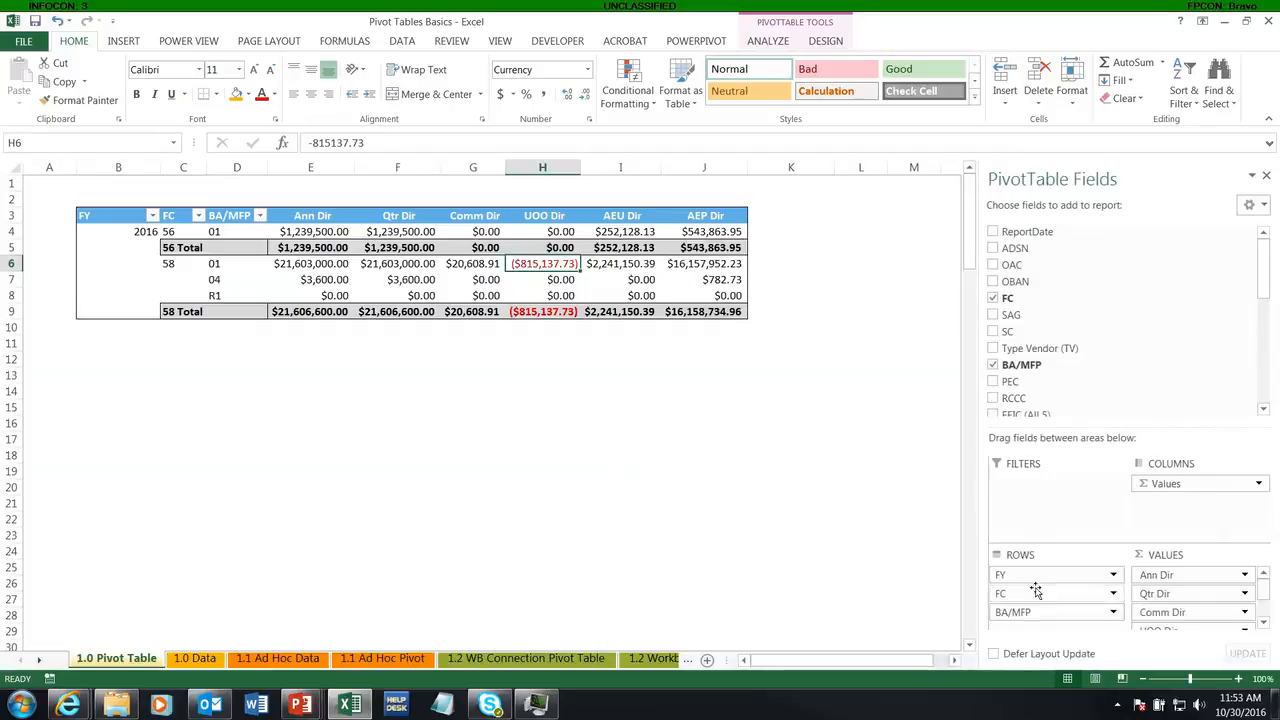
Step: Remove the FC field from the pivot table, add it back and place it above BA/MFP in the rows
{"action": "left_click", "coordinate": [993, 299]}
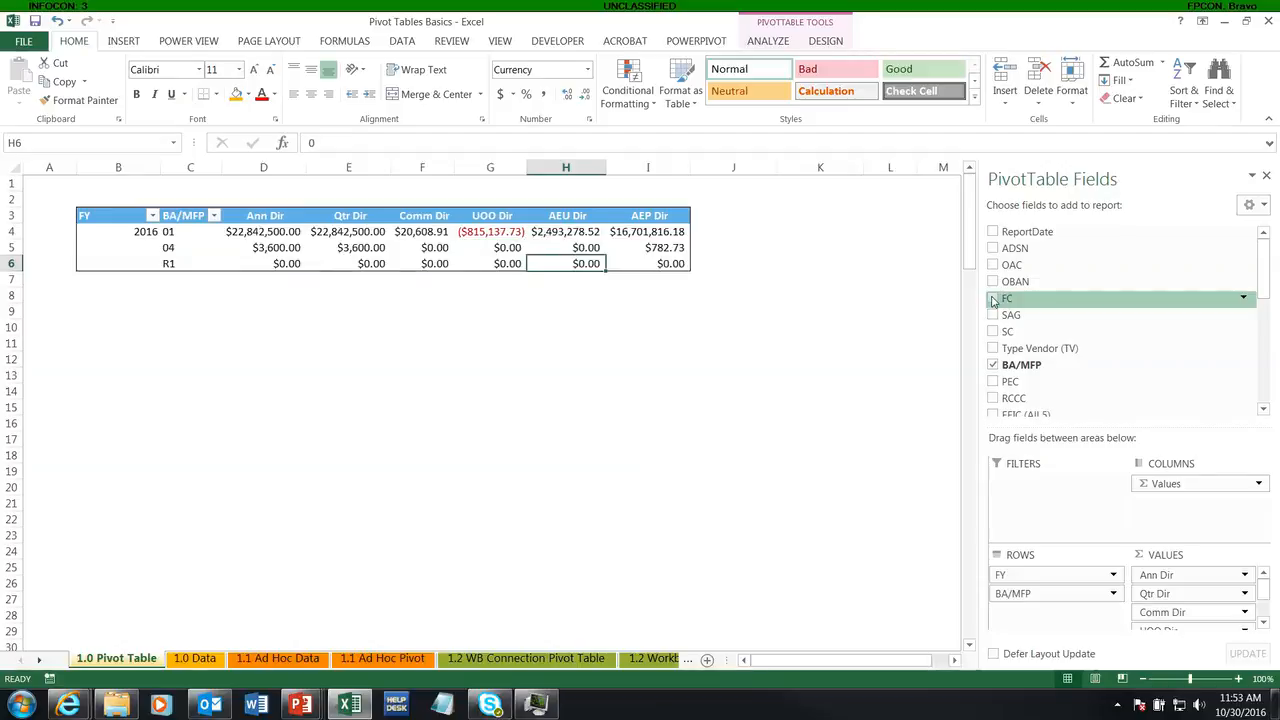
{"action": "left_click", "coordinate": [993, 299]}
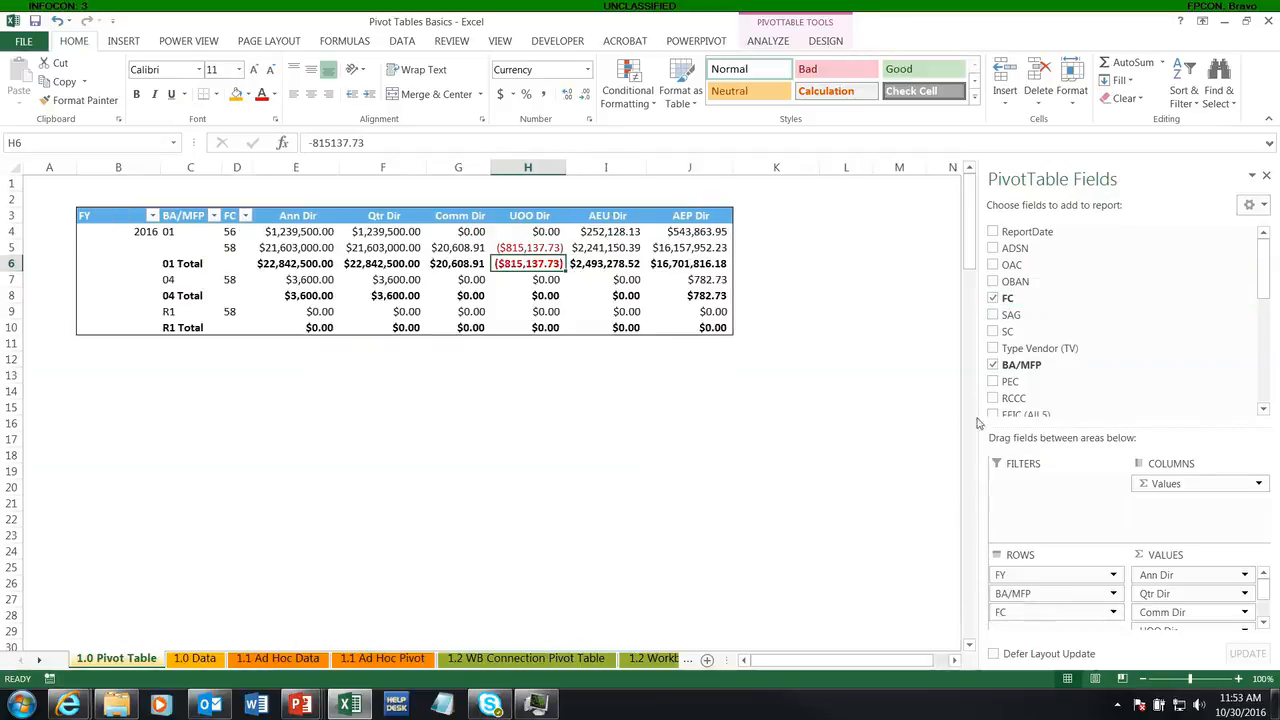
{"action": "mouse_move", "coordinate": [1003, 611]}
{"action": "left_mouse_down"}
{"action": "mouse_move", "coordinate": [1020, 616]}
{"action": "mouse_move", "coordinate": [1020, 594]}
{"action": "left_mouse_up"}
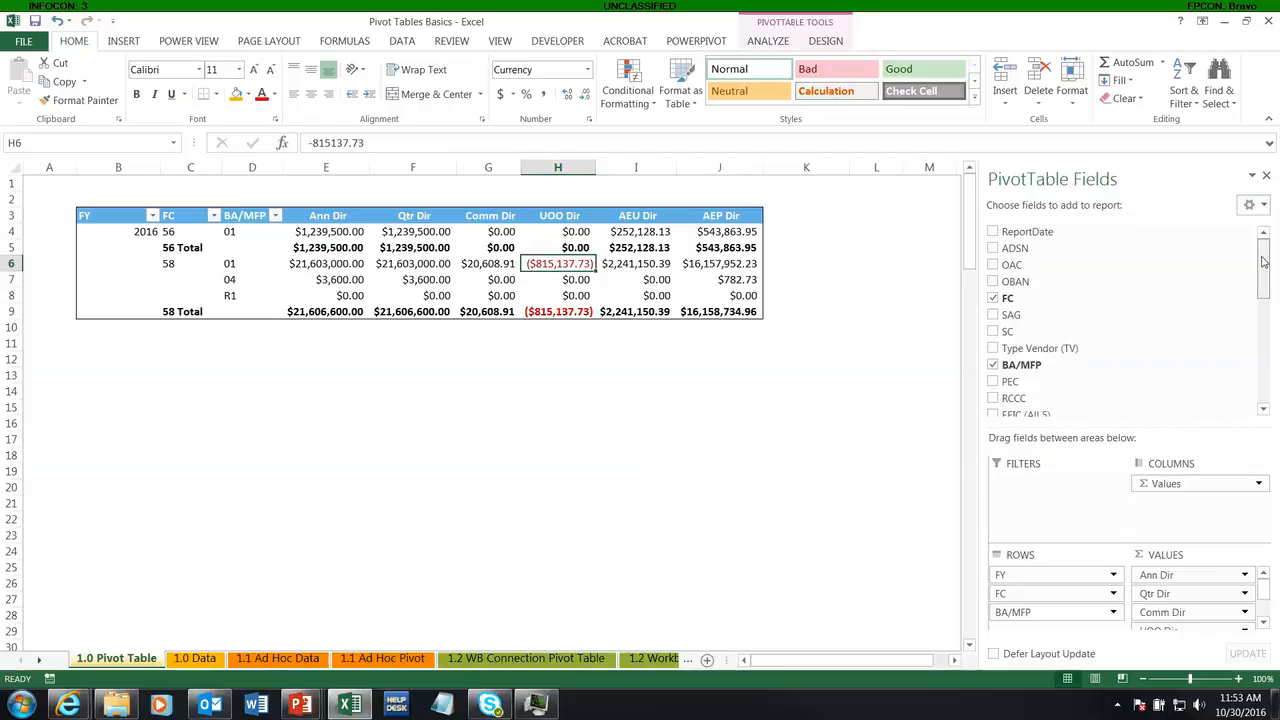
Step: Add the GrObl Dir field to the pivot table's values
{"action": "left_click_drag", "start_coordinate": [1262, 262], "coordinate": [1262, 370]}
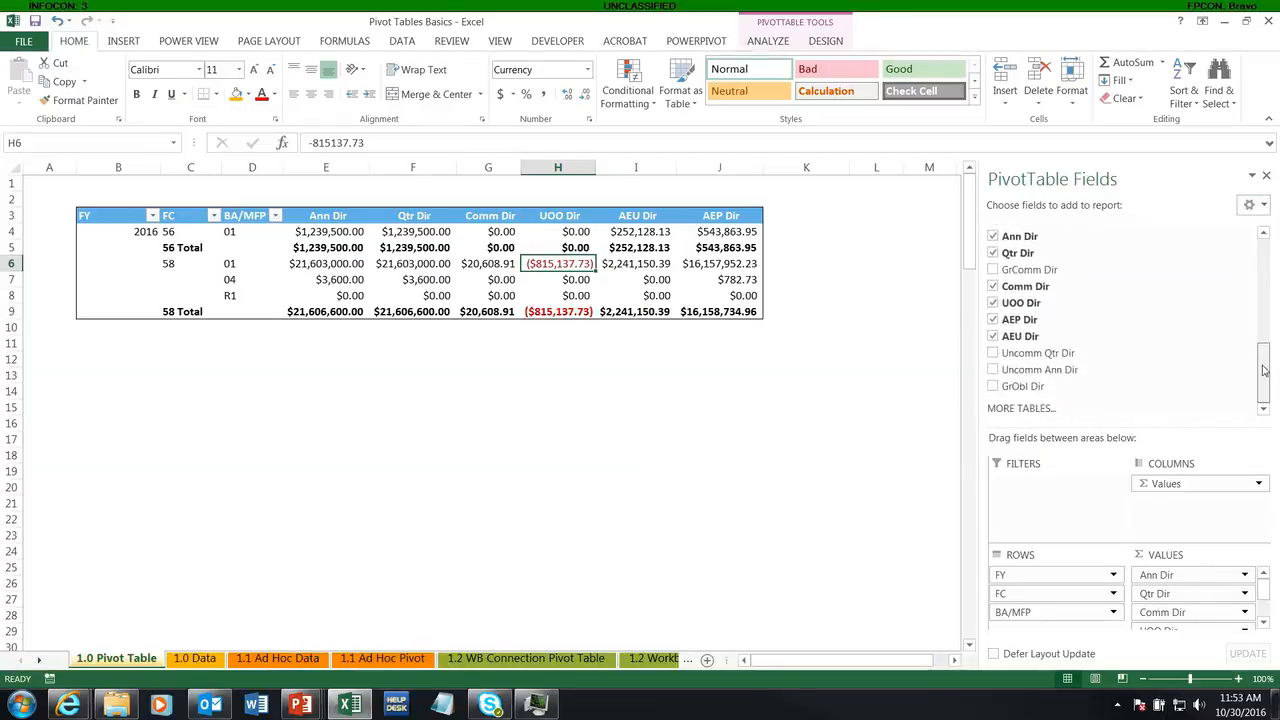
{"action": "left_click", "coordinate": [993, 387]}
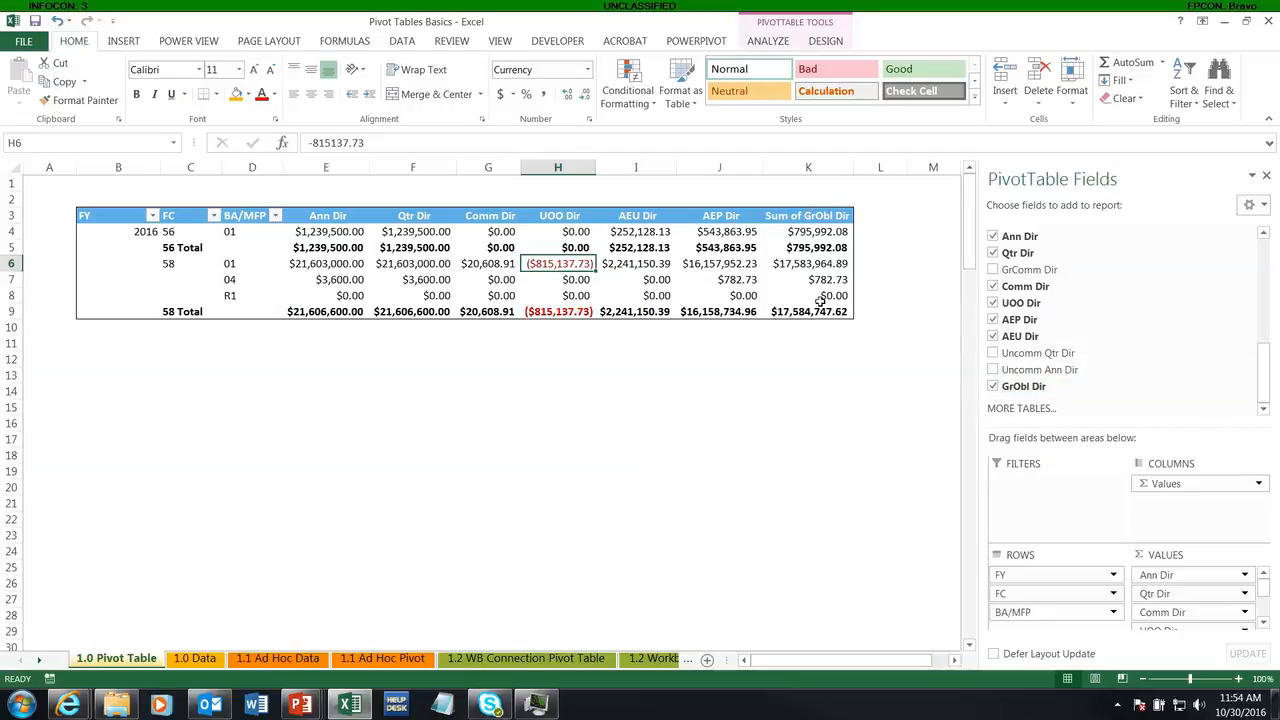
{"action": "mouse_move", "coordinate": [812, 306]}
Step: Using the areas-only 2 by 2 layout, move Sum of GrObl Dir between Qtr Dir and Comm Dir, and restore the stacked layout
{"action": "scroll", "coordinate": [1263, 597], "scroll_direction": "down", "scroll_amount": 3}
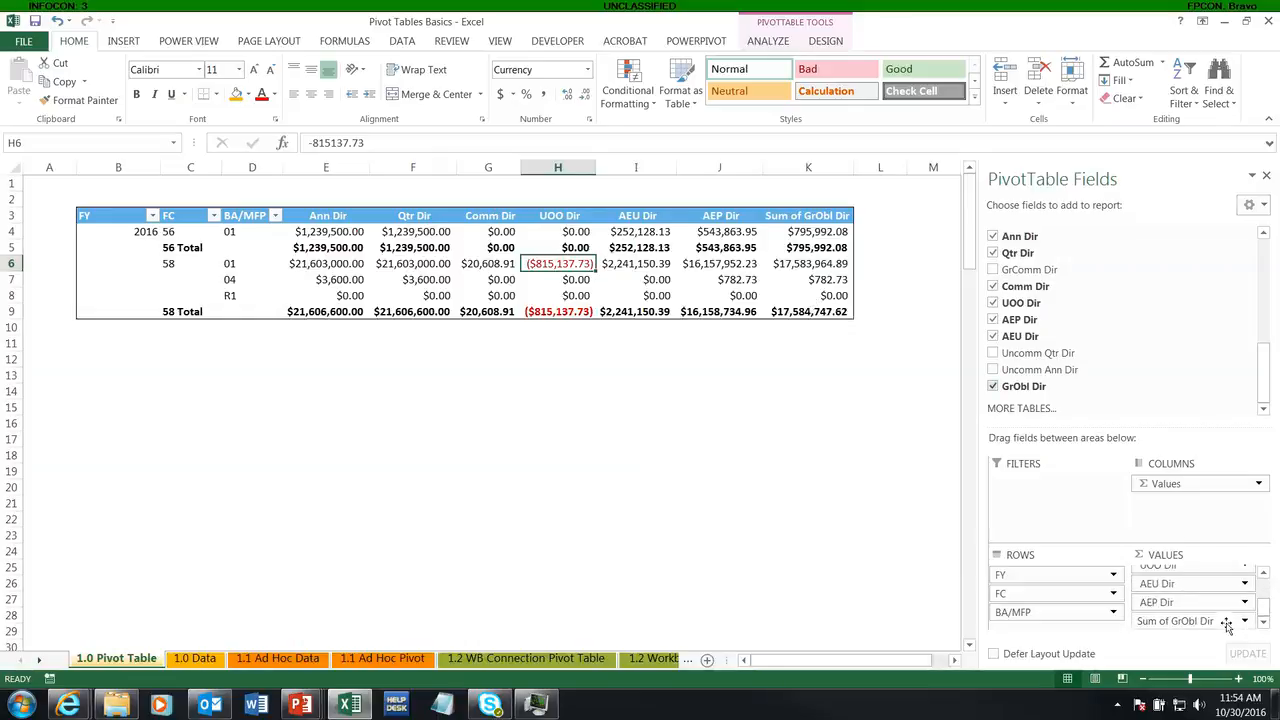
{"action": "mouse_move", "coordinate": [1228, 620]}
{"action": "left_mouse_down"}
{"action": "mouse_move", "coordinate": [1195, 590]}
{"action": "mouse_move", "coordinate": [1204, 636]}
{"action": "mouse_move", "coordinate": [1192, 590]}
{"action": "mouse_move", "coordinate": [1200, 623]}
{"action": "mouse_move", "coordinate": [1215, 626]}
{"action": "left_mouse_up"}
{"action": "left_click", "coordinate": [1250, 205]}
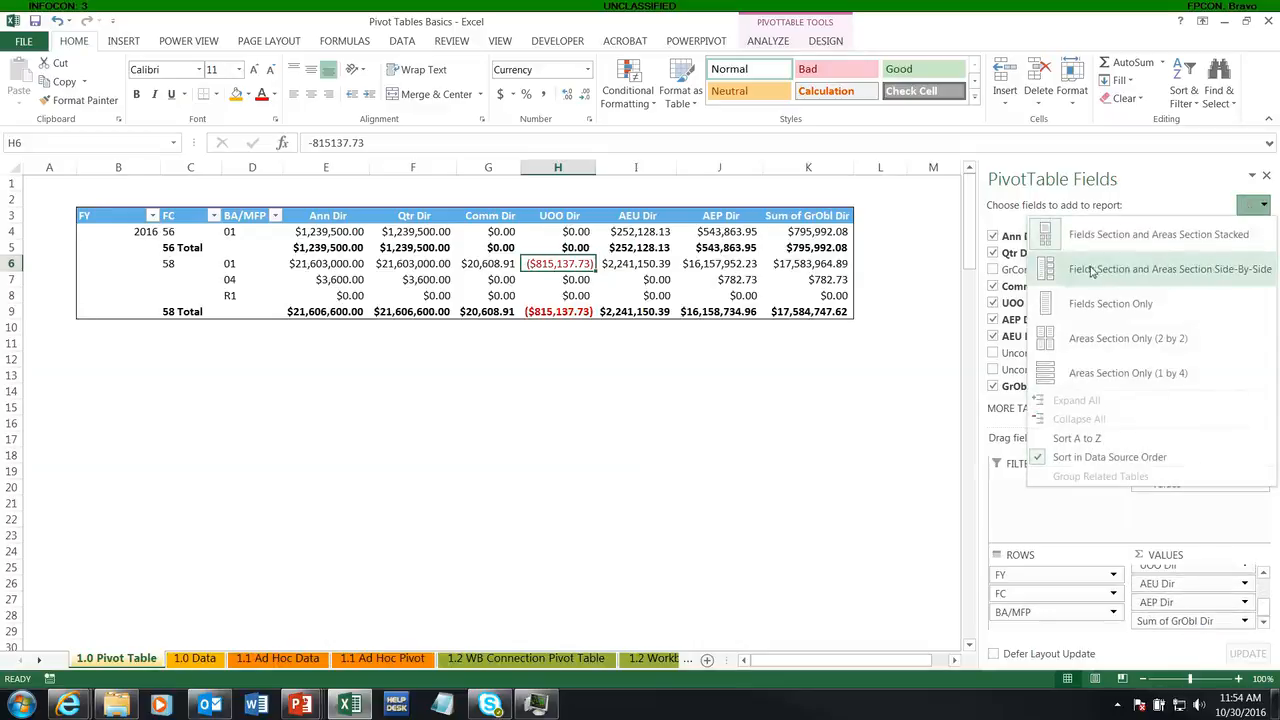
{"action": "left_click", "coordinate": [1088, 336]}
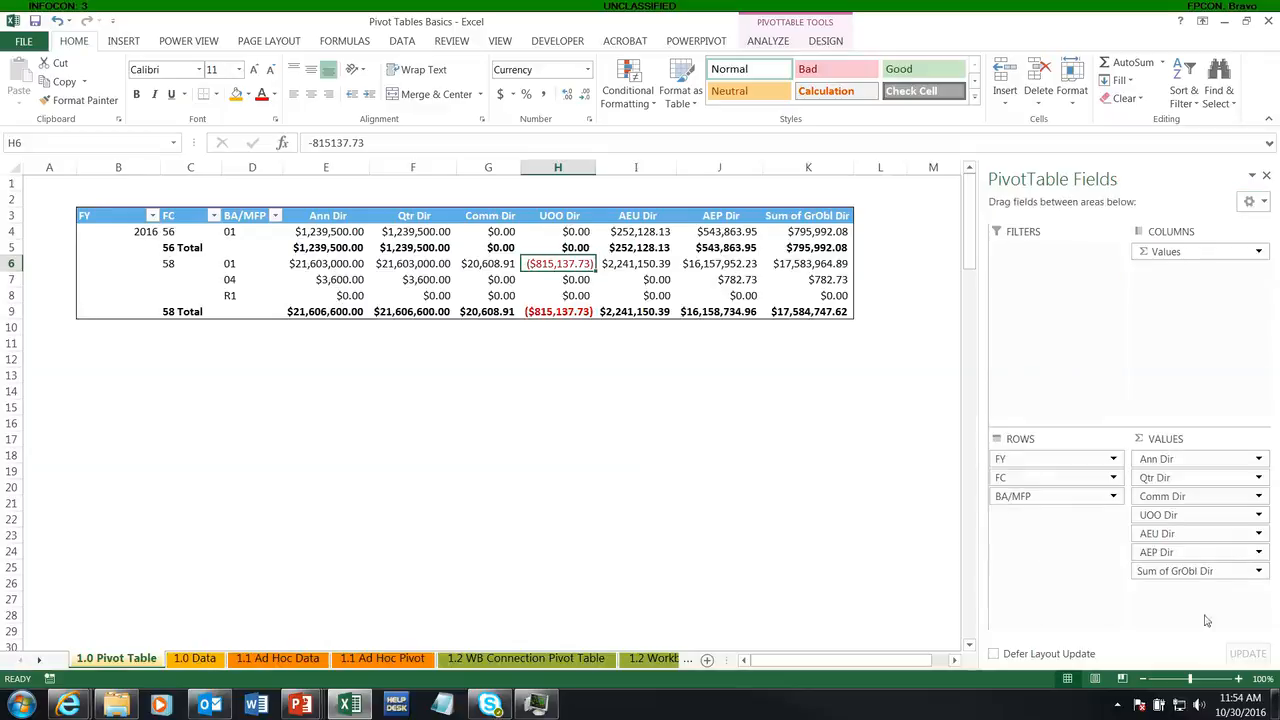
{"action": "left_click_drag", "start_coordinate": [1162, 571], "coordinate": [1175, 497]}
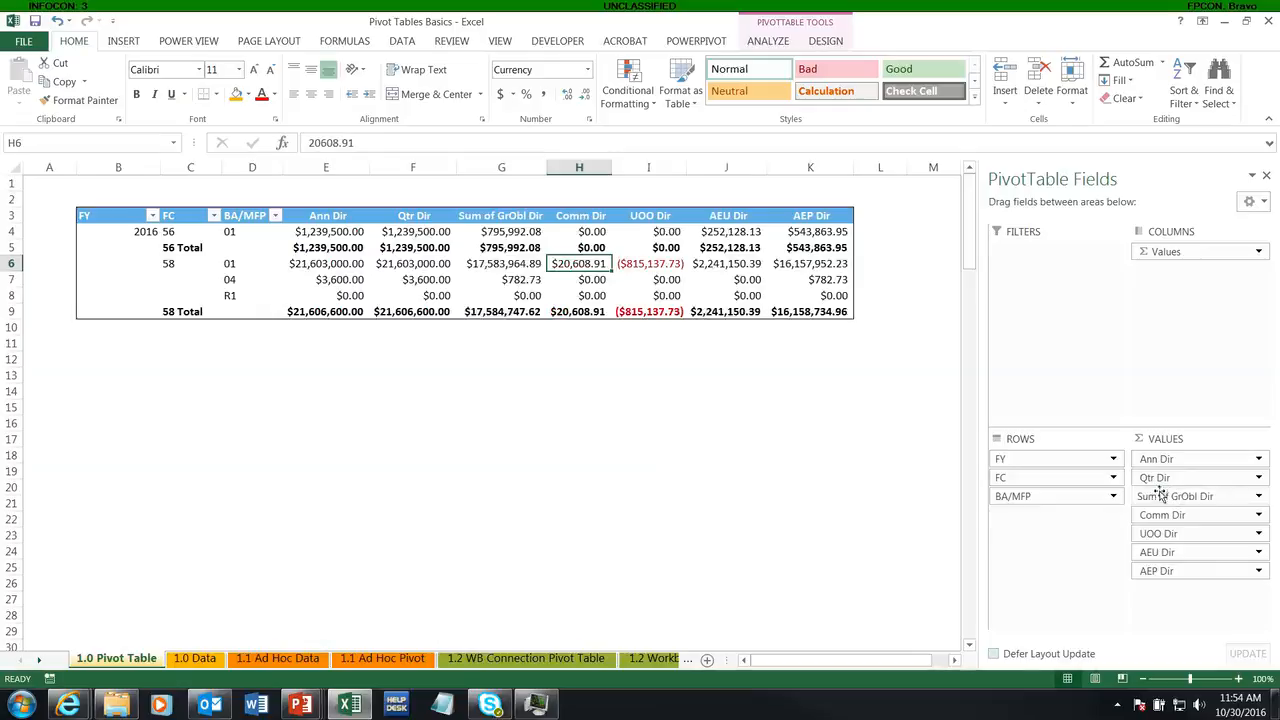
{"action": "left_click", "coordinate": [1266, 203]}
{"action": "left_click", "coordinate": [1238, 232]}
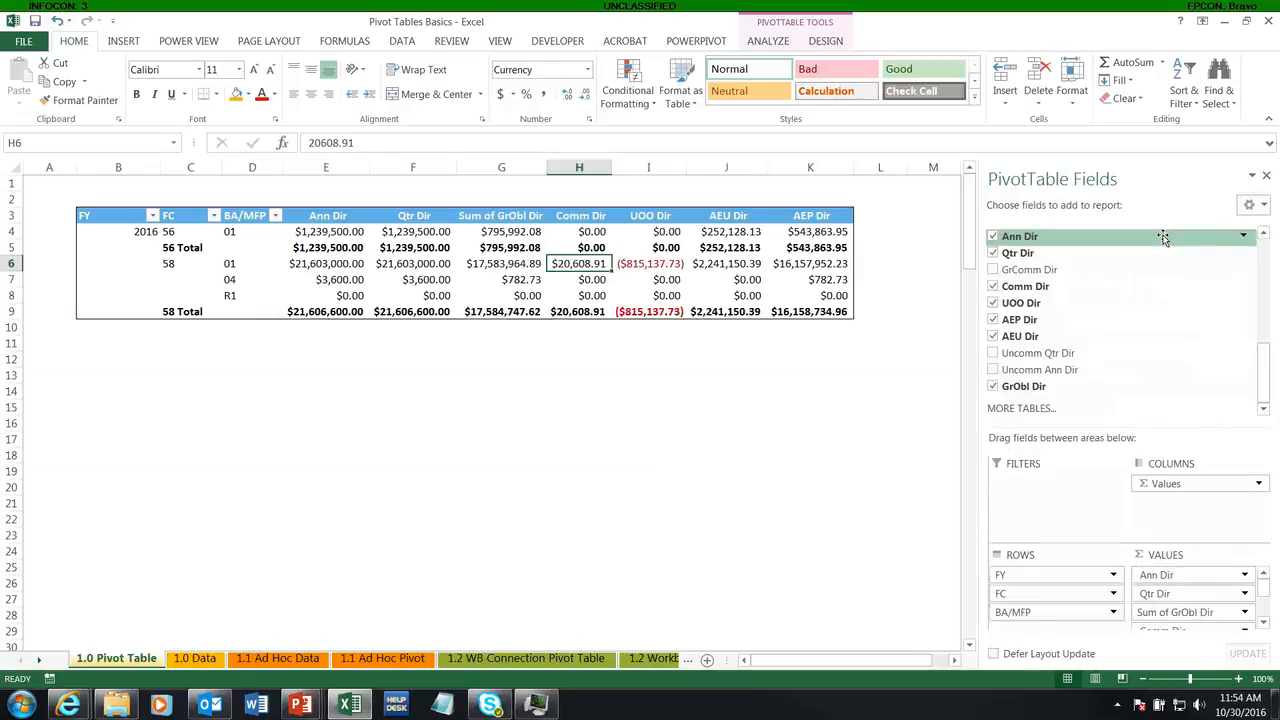
Step: Try to rename the Sum of GrObl Dir column header as GrObl Dir
{"action": "left_click", "coordinate": [500, 216]}
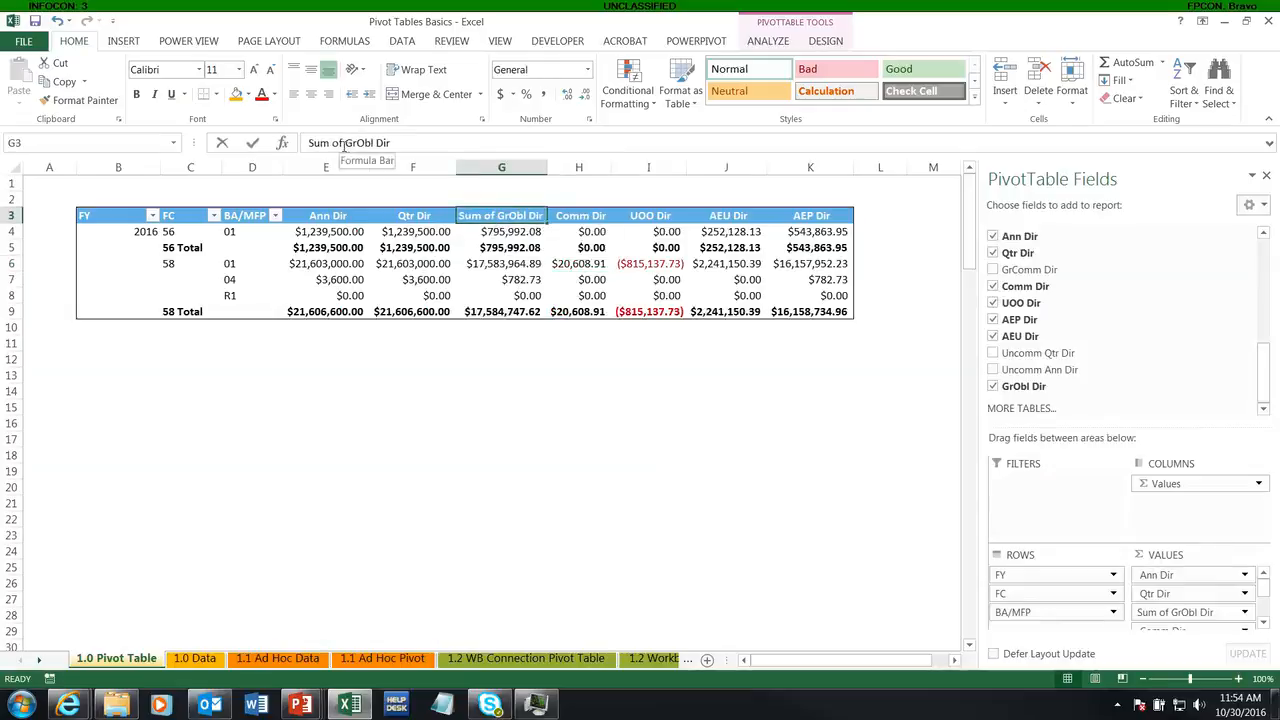
{"action": "left_click_drag", "start_coordinate": [345, 143], "coordinate": [297, 150]}
{"action": "key", "text": "Delete"}
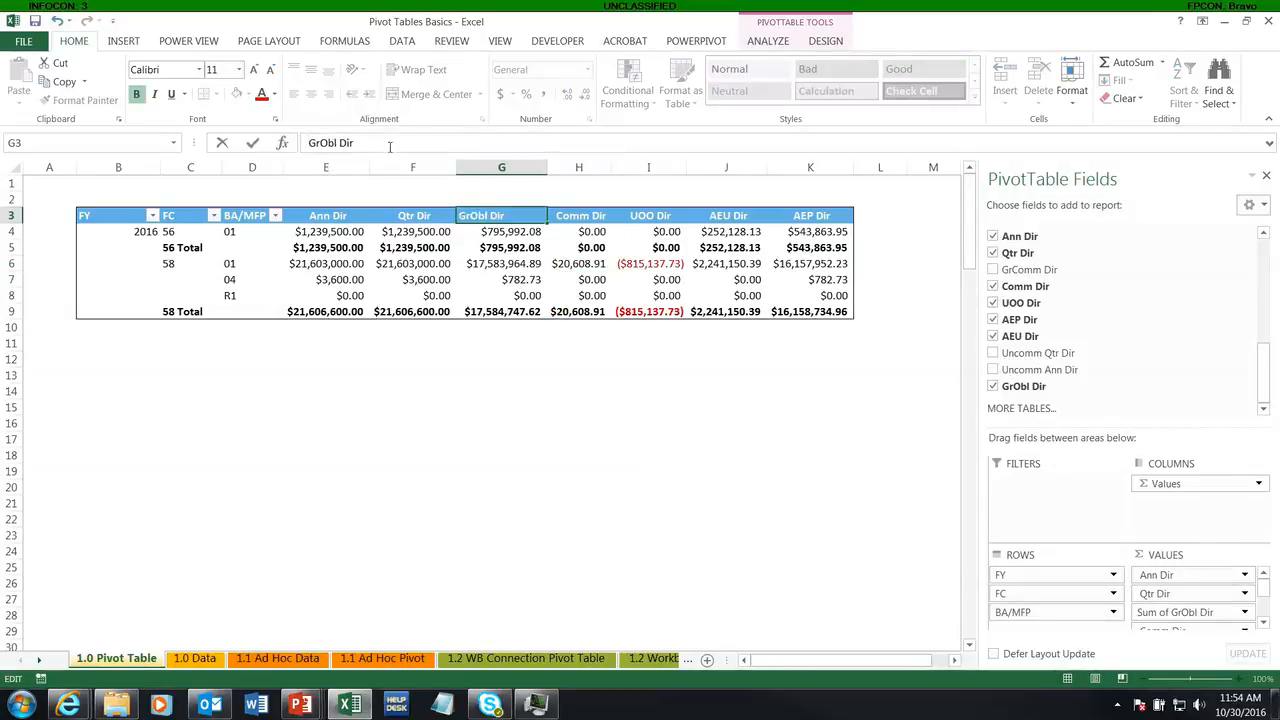
{"action": "key", "text": "Return"}
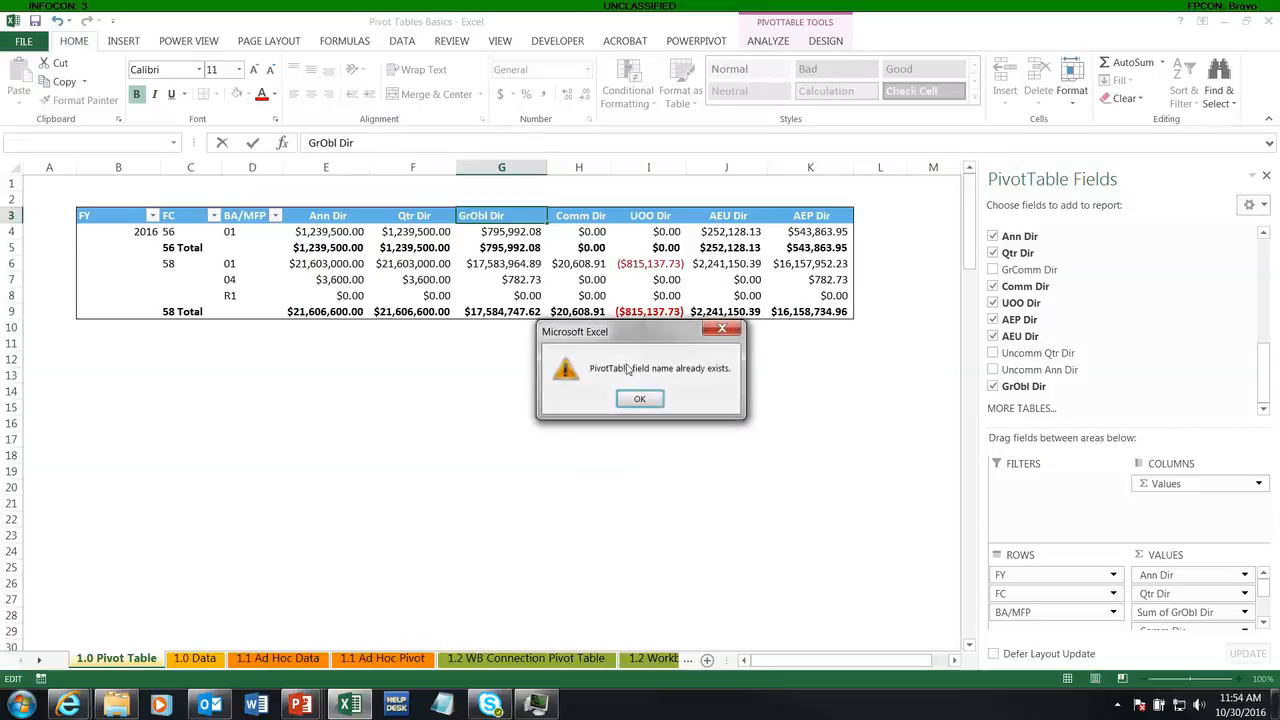
{"action": "left_click", "coordinate": [640, 398]}
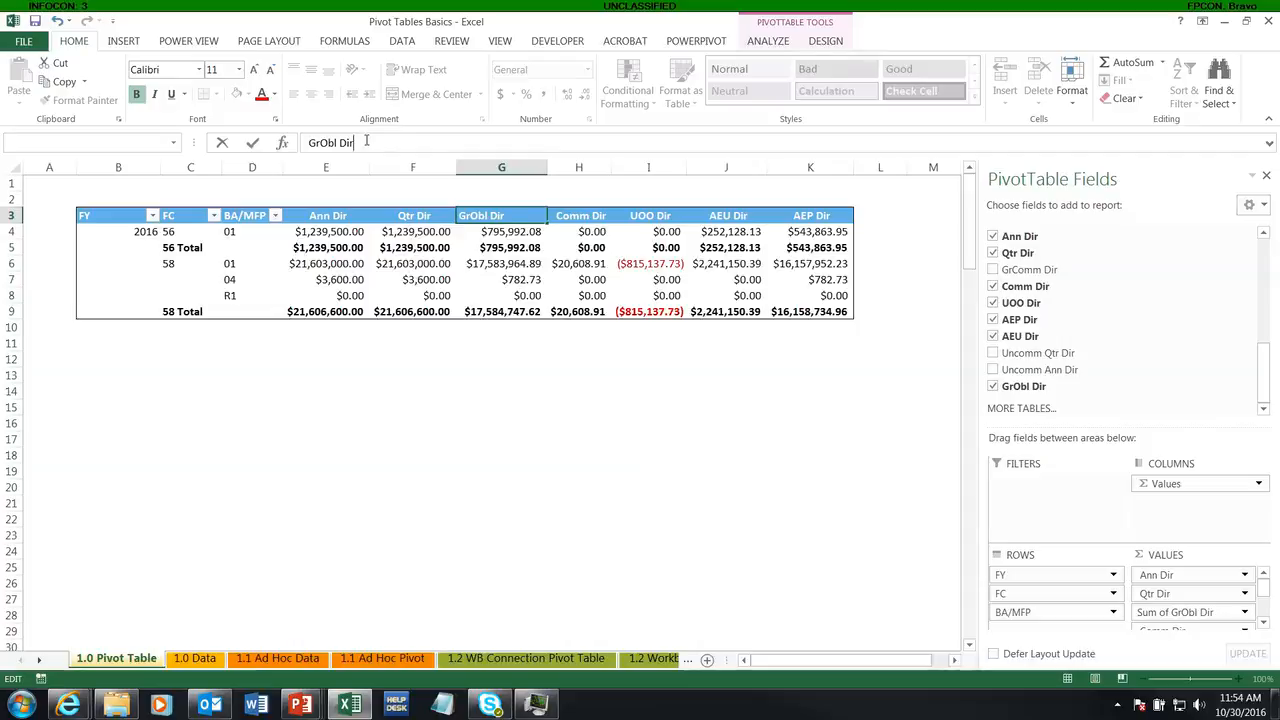
Step: Rename the Sum of GrObl Dir column header as Gross Obs and centre it
{"action": "key", "text": "BackSpace"}
{"action": "key", "text": "BackSpace"}
{"action": "key", "text": "BackSpace"}
{"action": "key", "text": "BackSpace"}
{"action": "key", "text": "BackSpace"}
{"action": "key", "text": "BackSpace"}
{"action": "key", "text": "BackSpace"}
{"action": "key", "text": "BackSpace"}
{"action": "key", "text": "BackSpace"}
{"action": "type", "text": "Froz"}
{"action": "key", "text": "BackSpace"}
{"action": "key", "text": "BackSpace"}
{"action": "key", "text": "BackSpace"}
{"action": "key", "text": "BackSpace"}
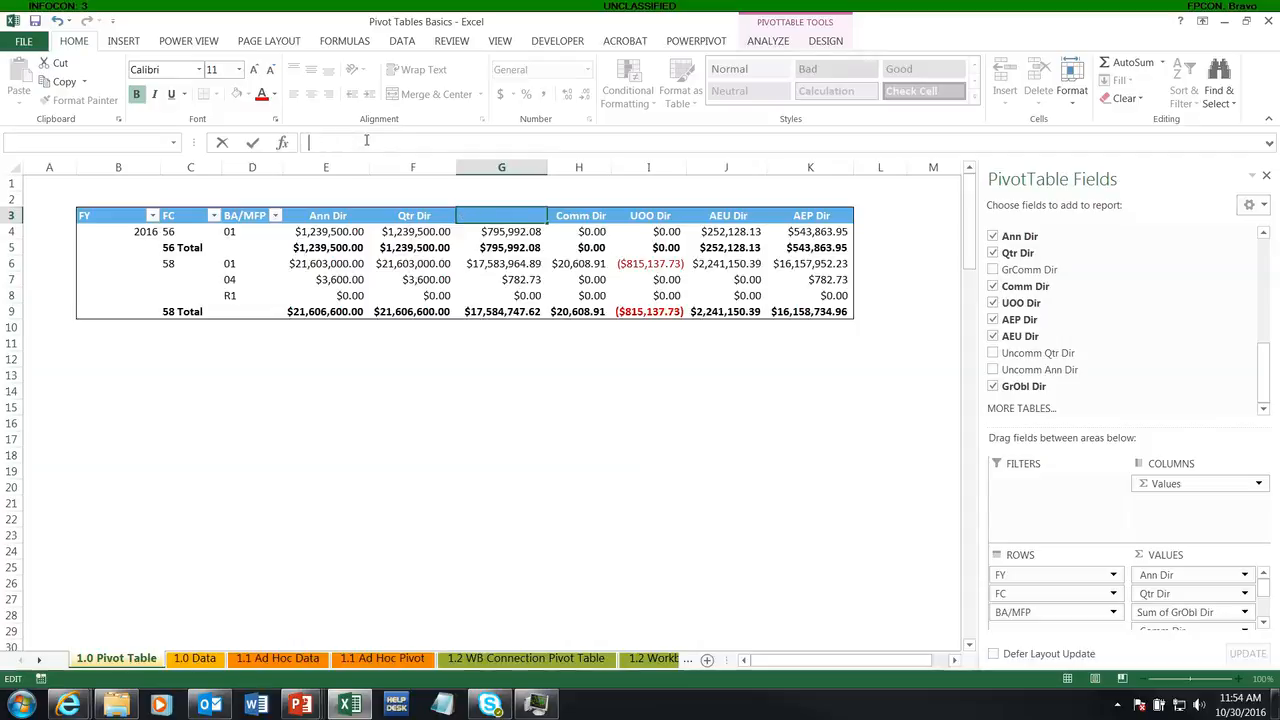
{"action": "type", "text": "Gross Obs"}
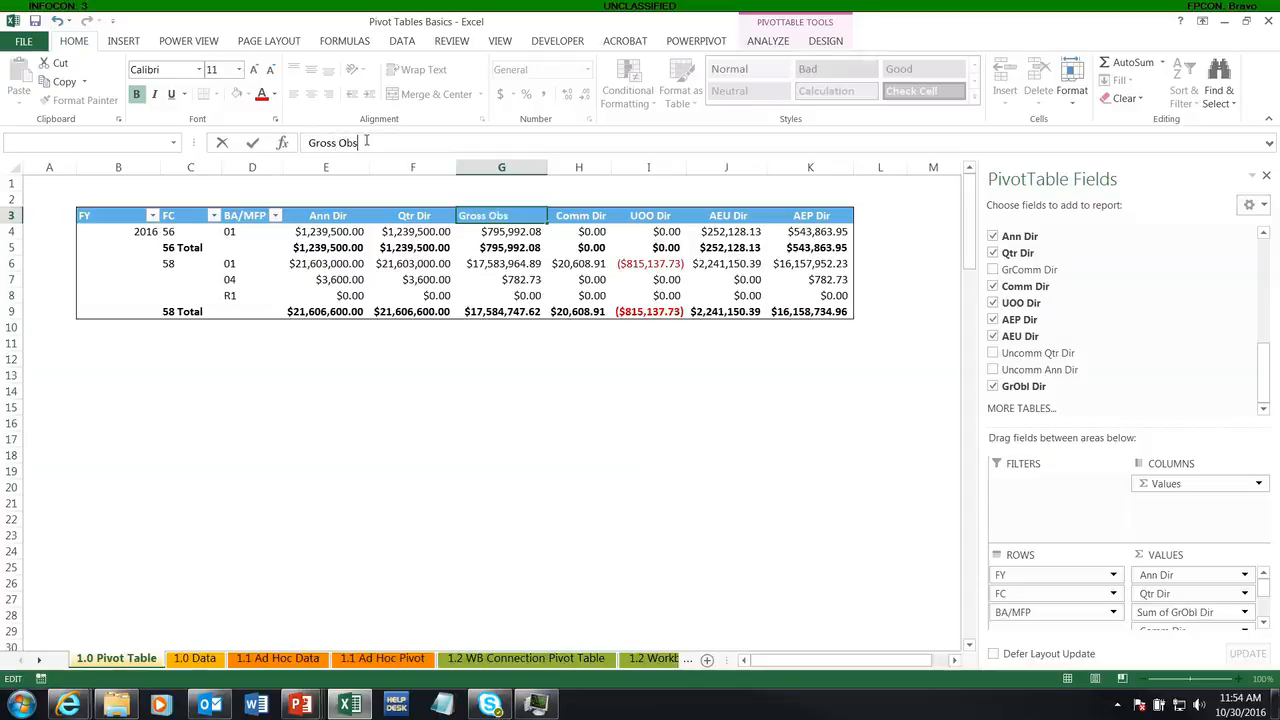
{"action": "key", "text": "Return"}
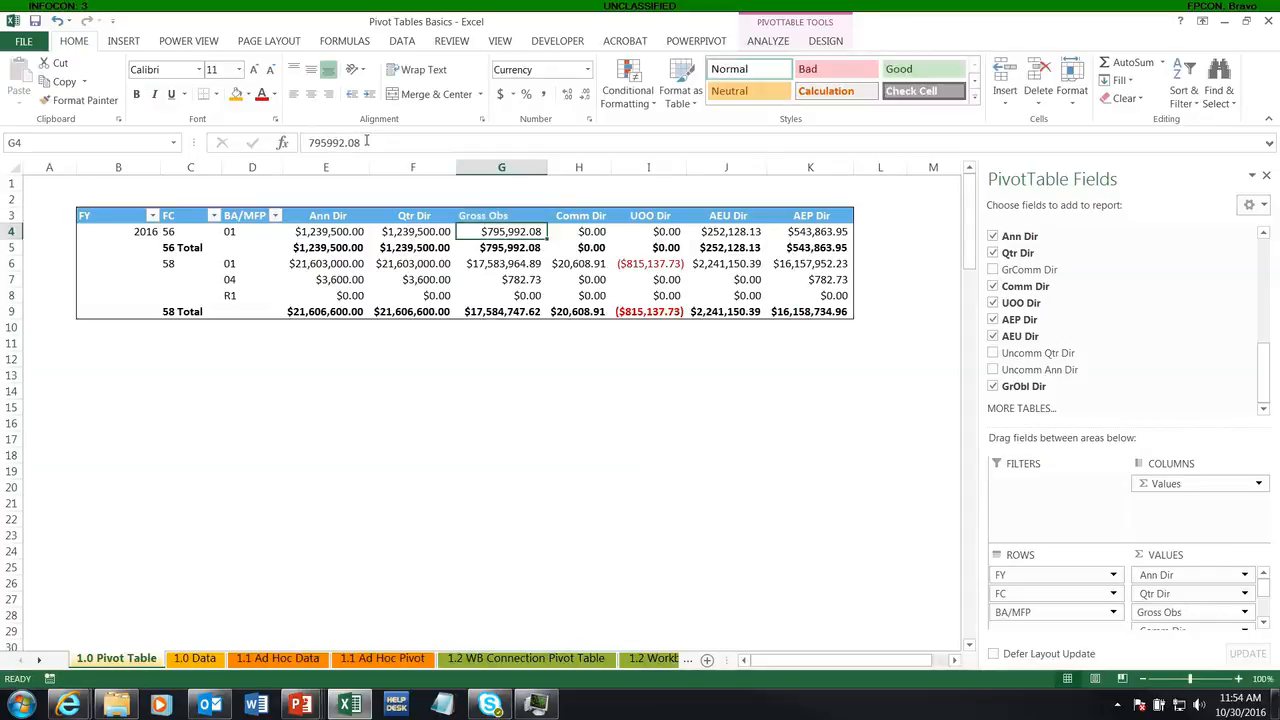
{"action": "left_click", "coordinate": [500, 216]}
{"action": "left_click", "coordinate": [311, 94]}
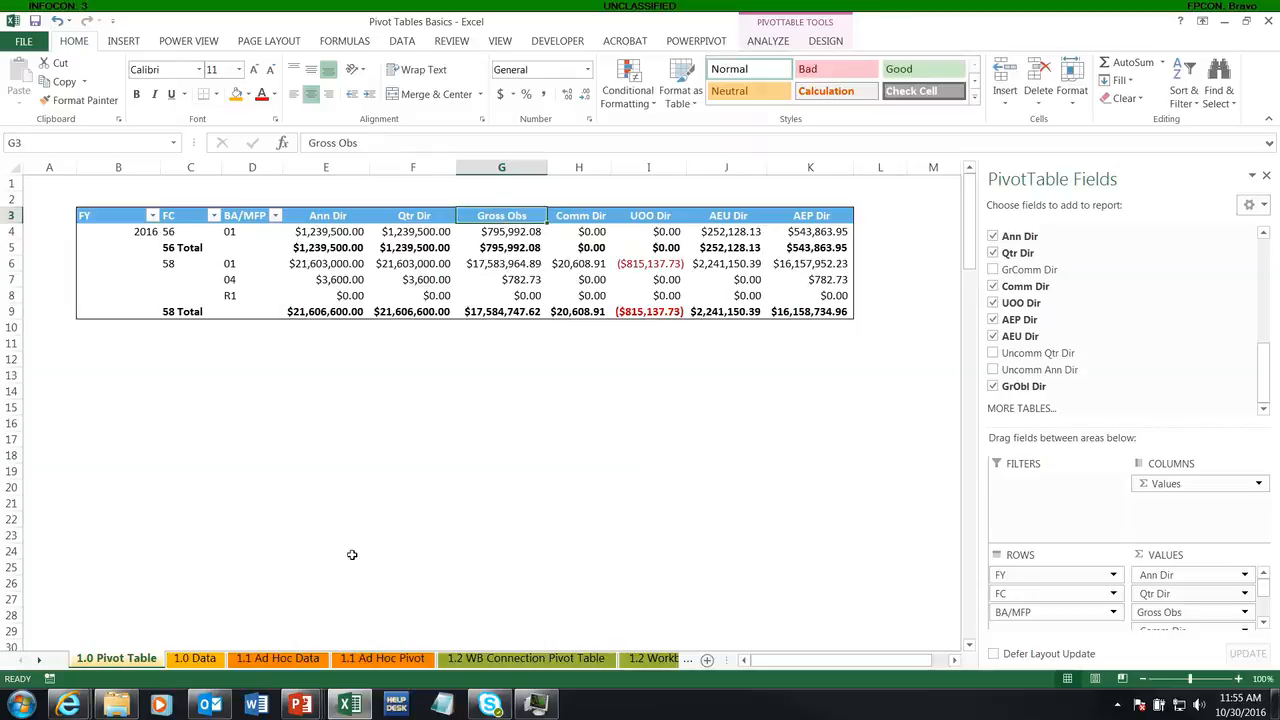
Step: Examine the source columns on the 1.0 Data sheet and return to the 1.0 Pivot Table sheet
{"action": "left_click", "coordinate": [195, 658]}
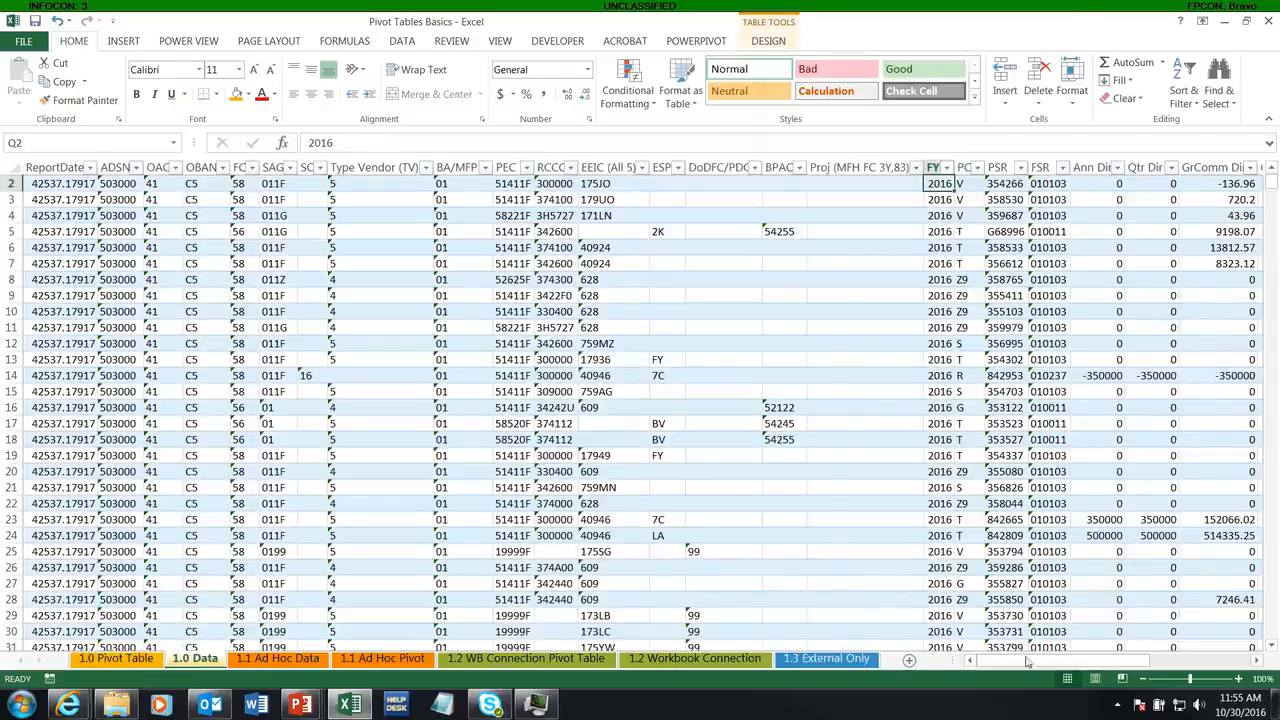
{"action": "left_click_drag", "start_coordinate": [1030, 662], "coordinate": [1100, 667]}
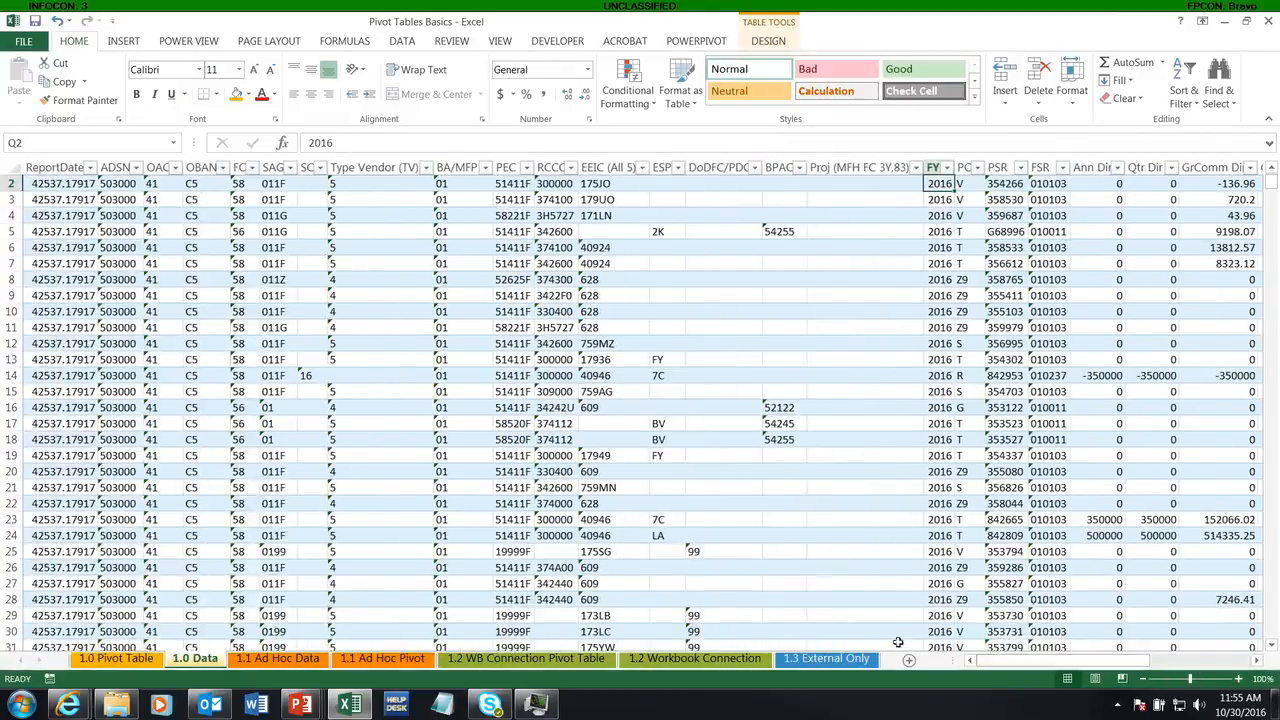
{"action": "left_click", "coordinate": [116, 658]}
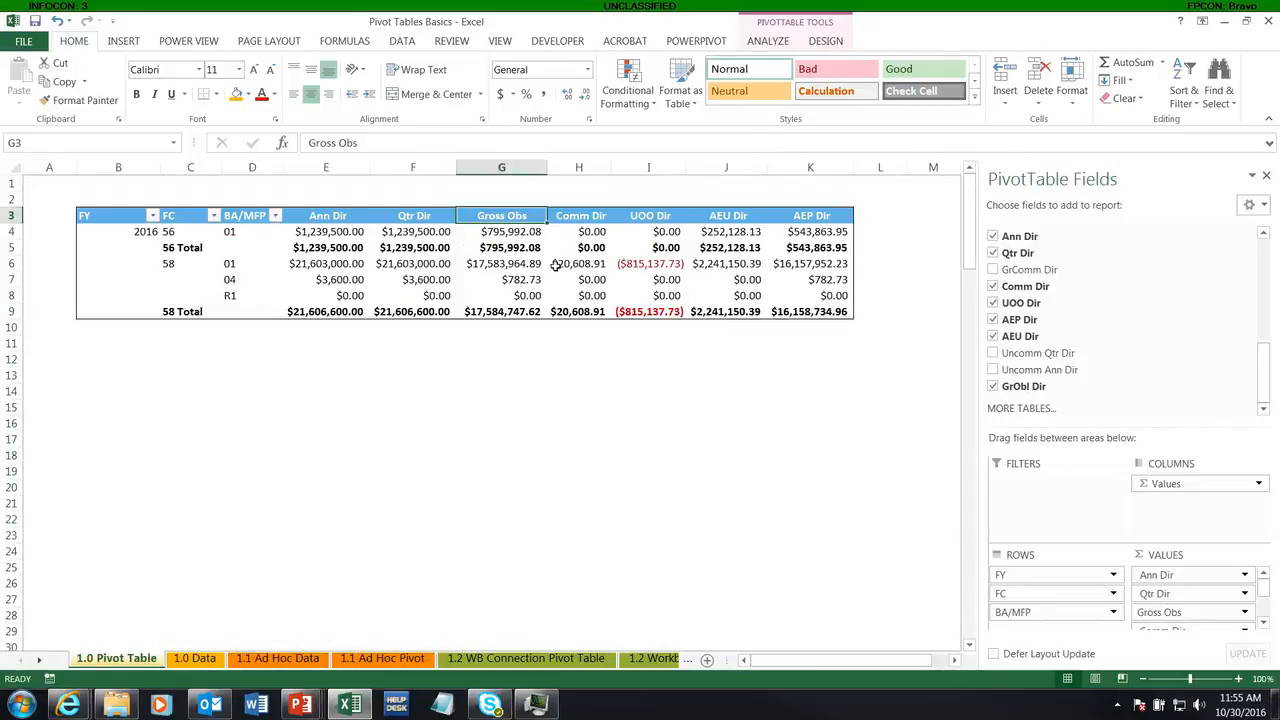
Step: Format the FC subtotal rows of the pivot table with an outline border and a light grey fill
{"action": "left_click", "coordinate": [158, 247]}
{"action": "right_click", "coordinate": [166, 253]}
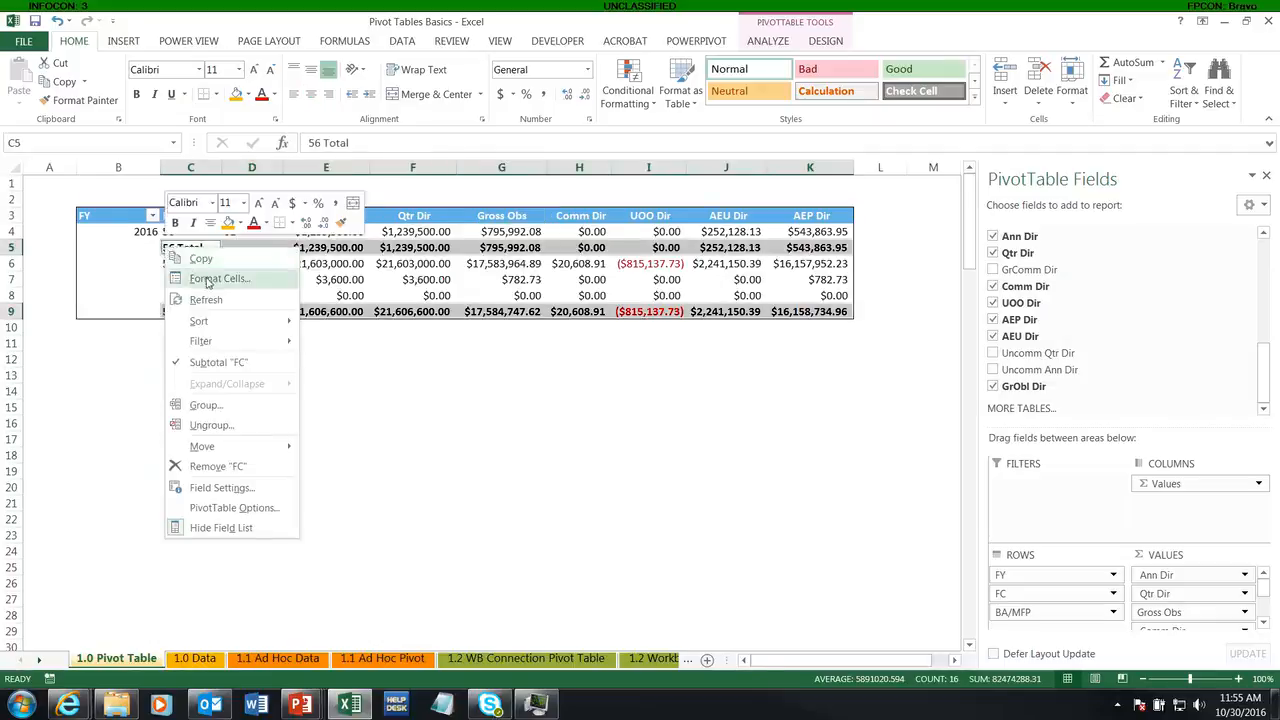
{"action": "left_click", "coordinate": [212, 277]}
{"action": "left_click", "coordinate": [199, 106]}
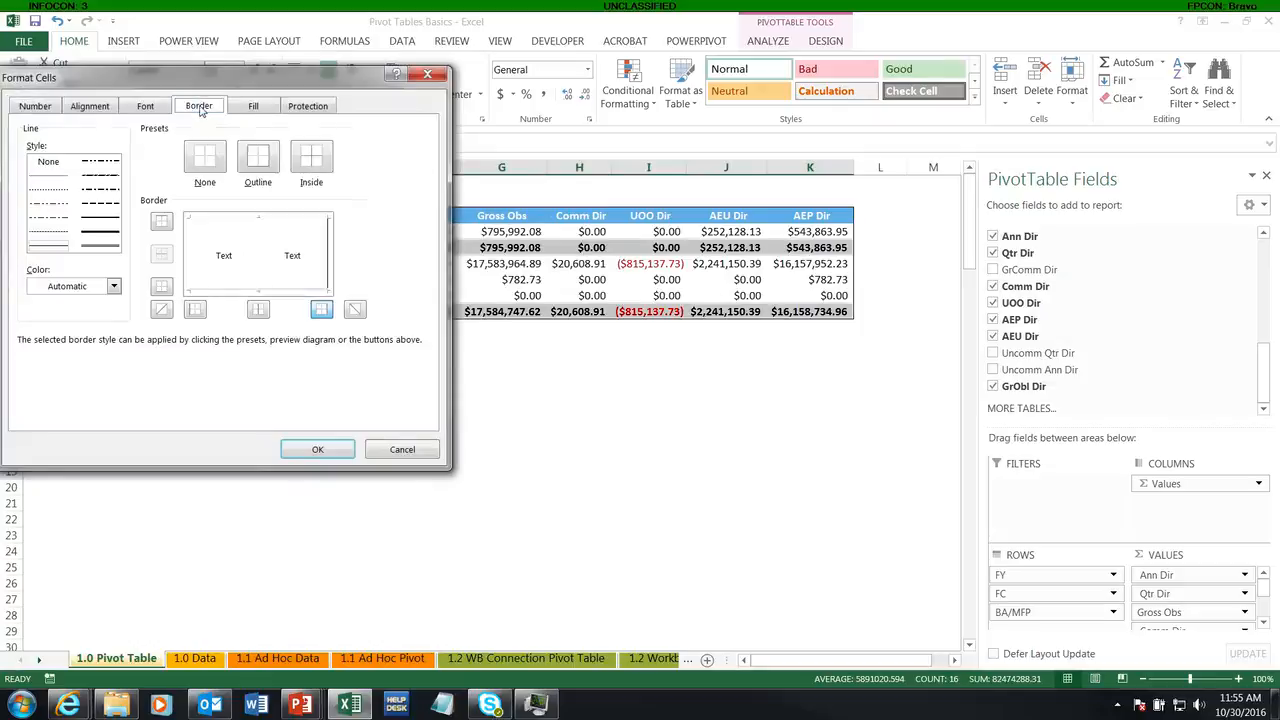
{"action": "left_click", "coordinate": [252, 108]}
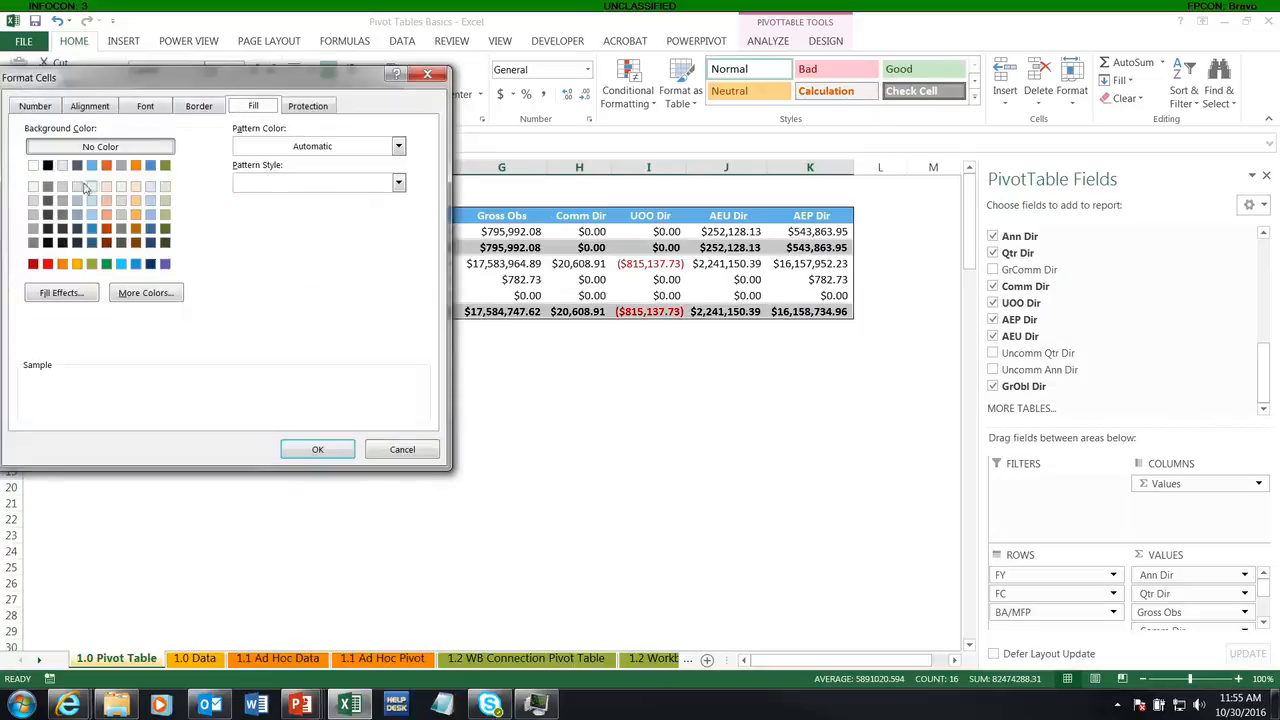
{"action": "left_click", "coordinate": [33, 200]}
{"action": "left_click", "coordinate": [288, 450]}
{"action": "left_click", "coordinate": [366, 391]}
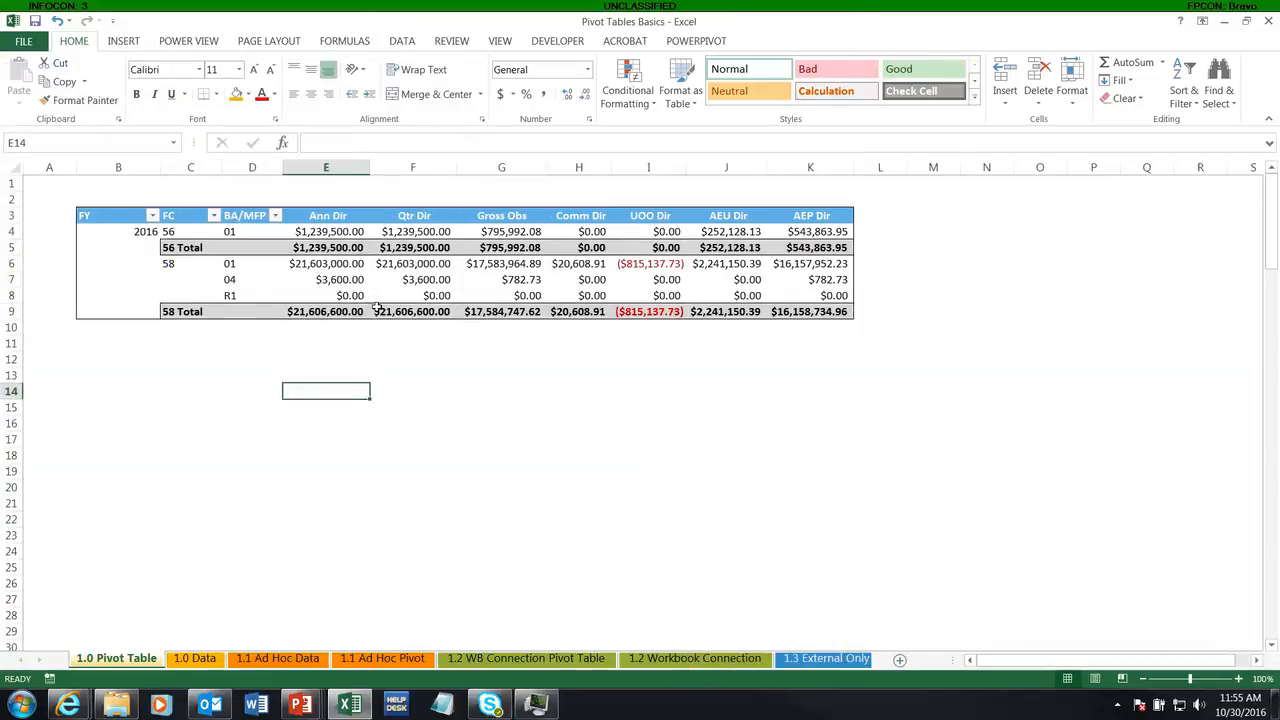
Step: Refresh the pivot table
{"action": "right_click", "coordinate": [218, 249]}
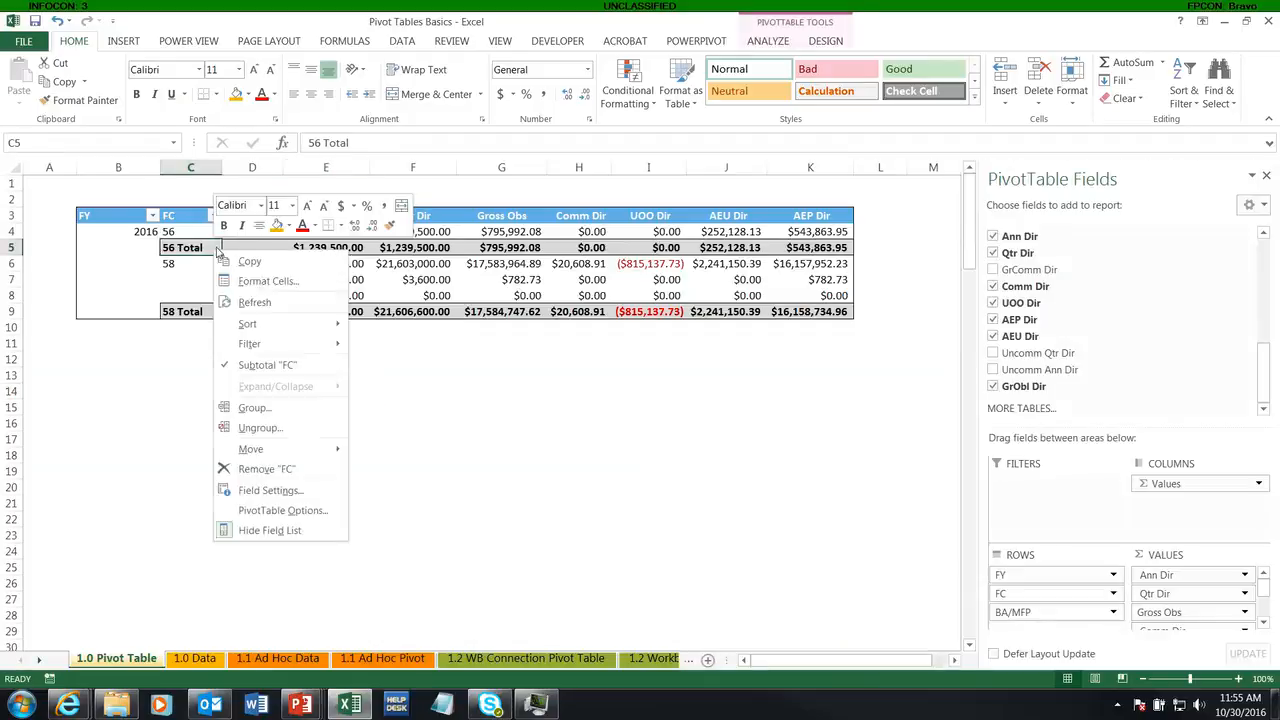
{"action": "left_click", "coordinate": [254, 302]}
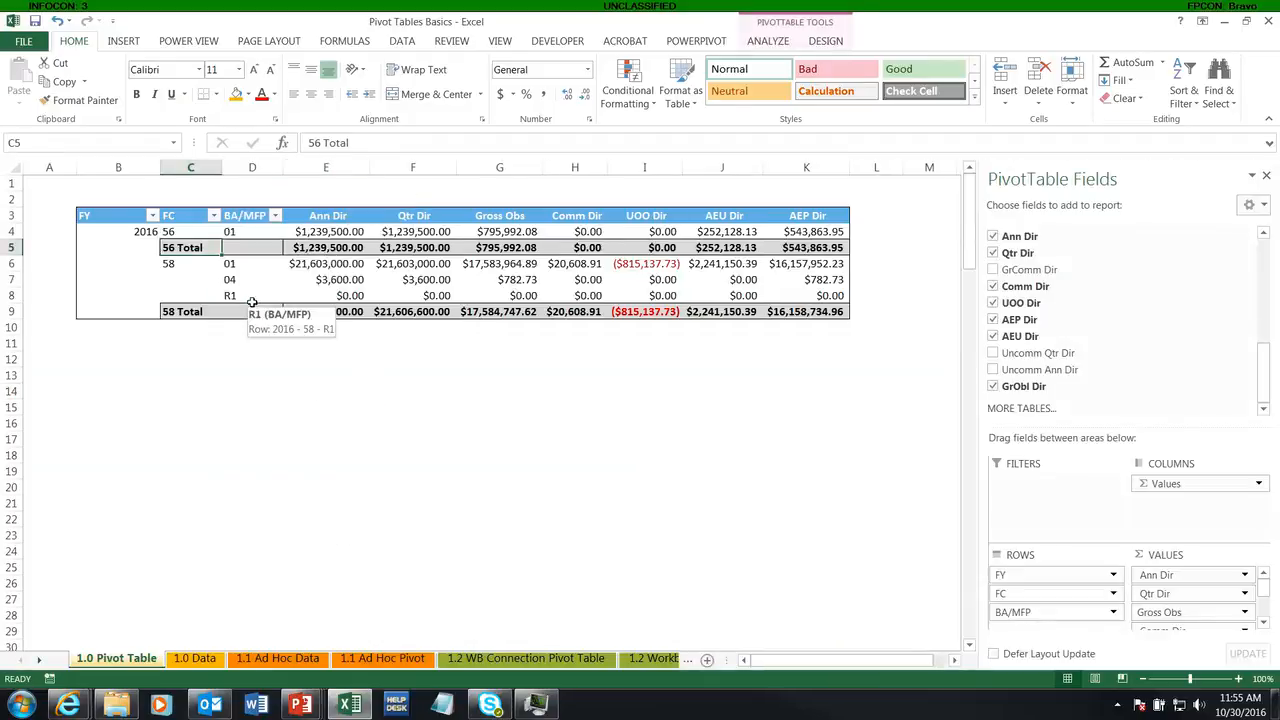
{"action": "left_click", "coordinate": [848, 264]}
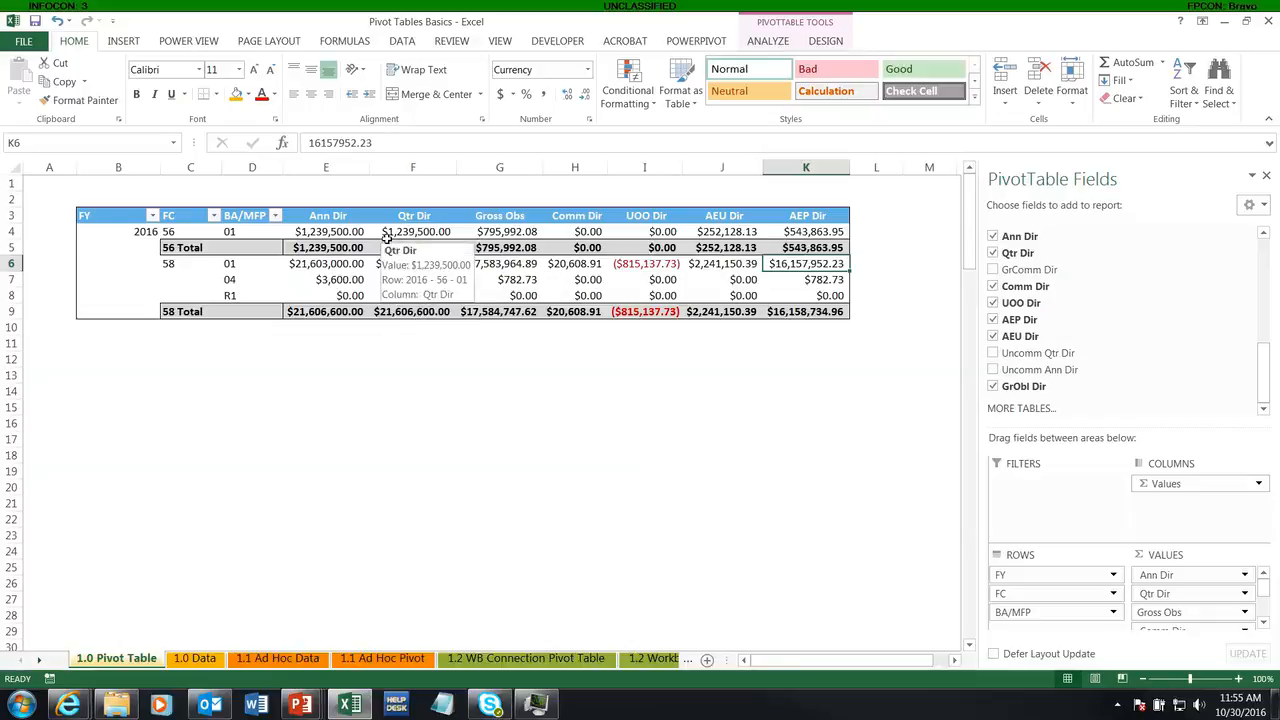
Step: Start a new calculated field in the pivot table and name it Exec %
{"action": "left_click", "coordinate": [503, 233]}
{"action": "left_click", "coordinate": [765, 42]}
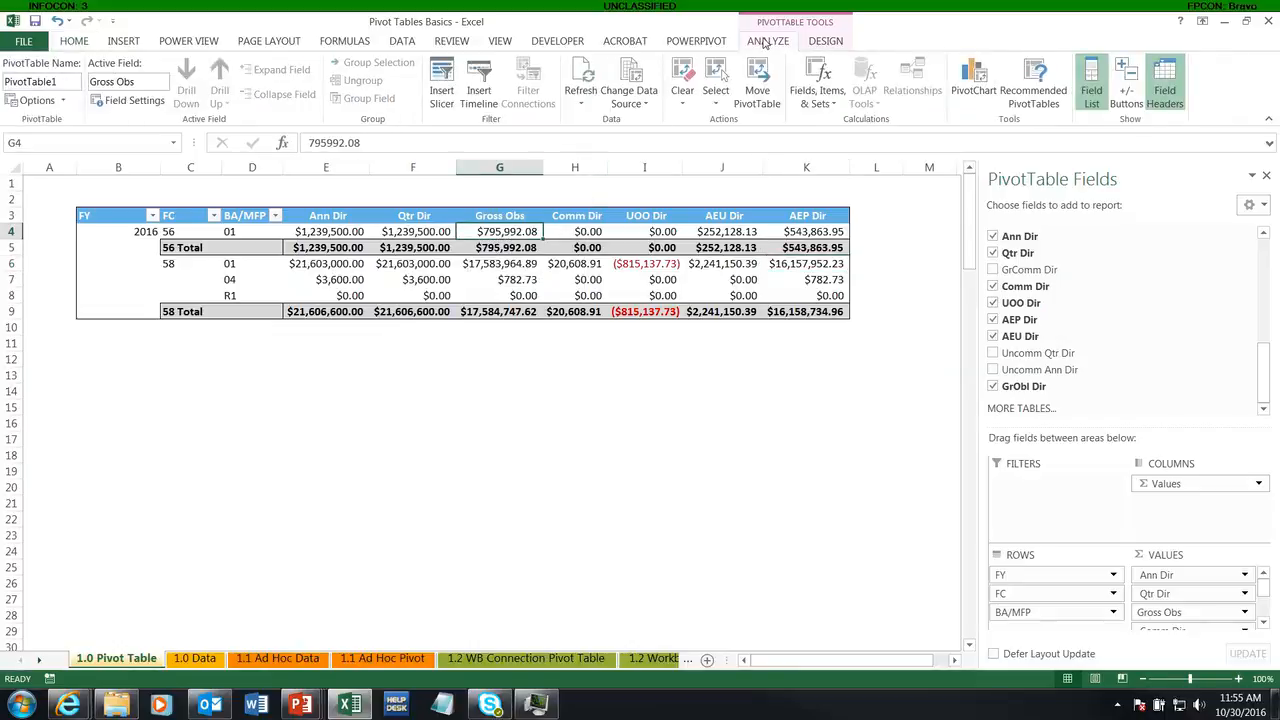
{"action": "left_click", "coordinate": [825, 90]}
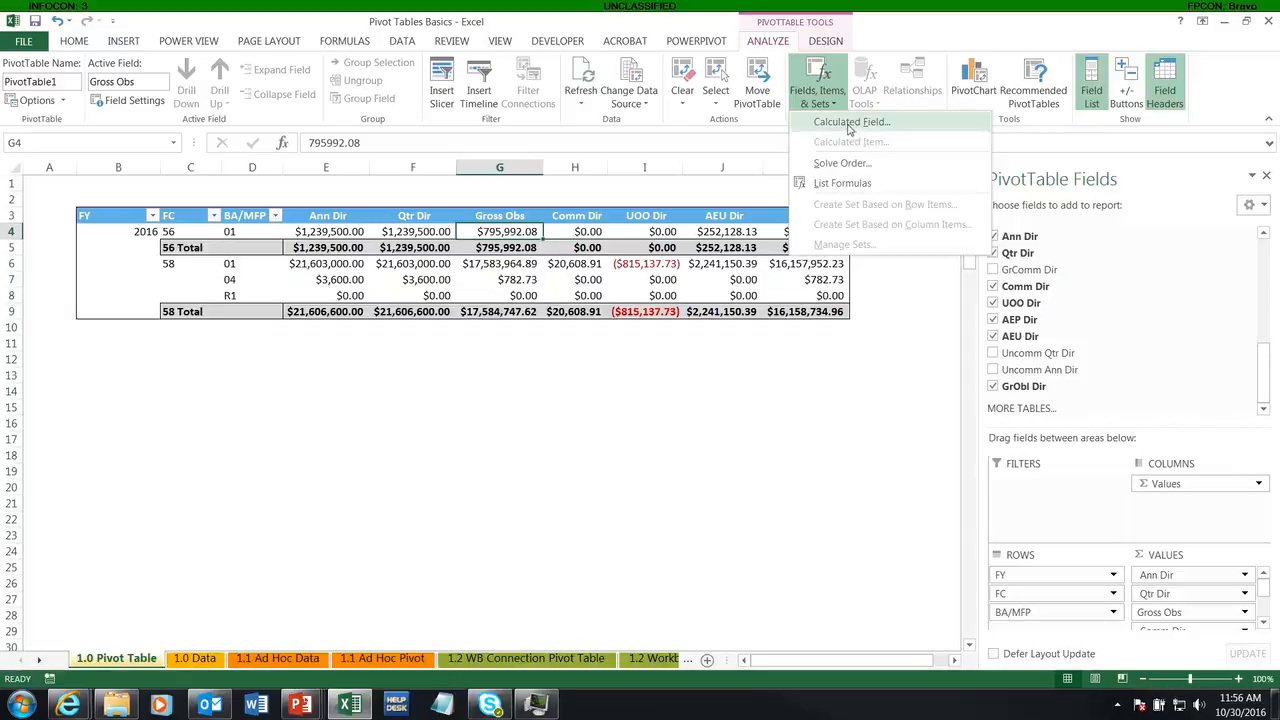
{"action": "left_click", "coordinate": [849, 124]}
{"action": "left_click_drag", "start_coordinate": [696, 200], "coordinate": [616, 329]}
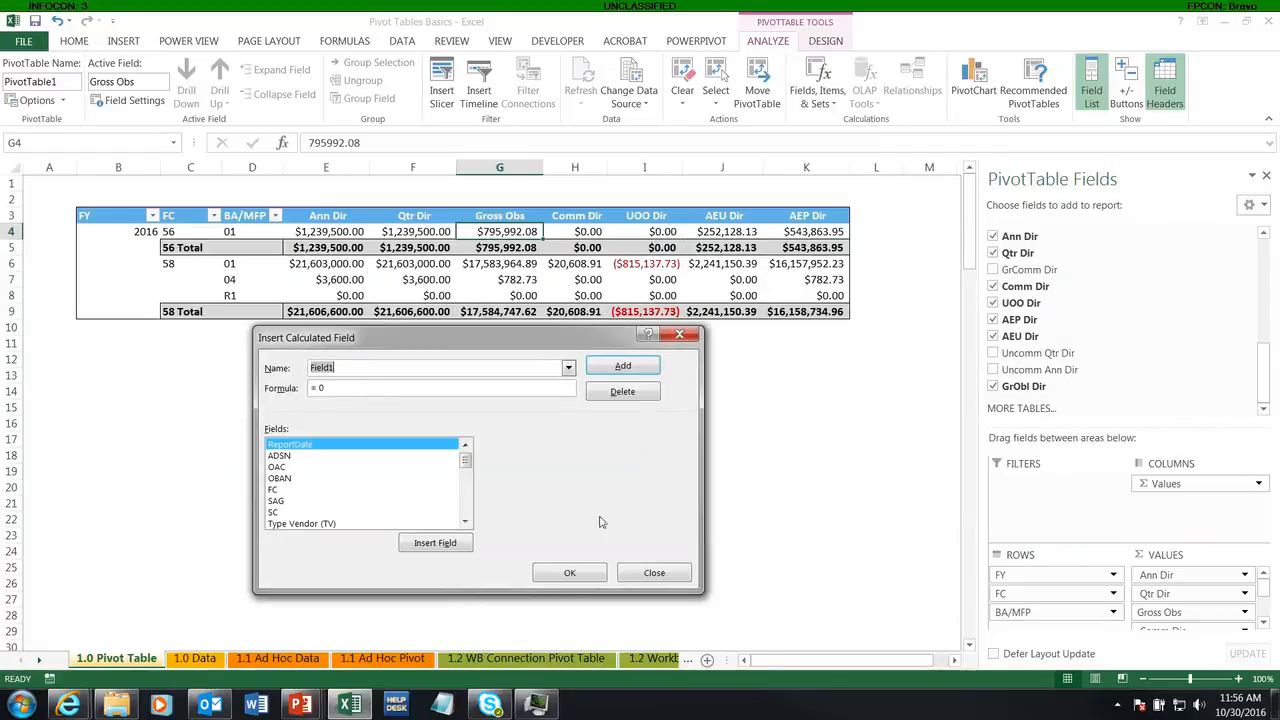
{"action": "mouse_move", "coordinate": [464, 466]}
{"action": "left_mouse_down"}
{"action": "mouse_move", "coordinate": [465, 508]}
{"action": "mouse_move", "coordinate": [464, 456]}
{"action": "left_mouse_up"}
{"action": "left_click_drag", "start_coordinate": [345, 366], "coordinate": [297, 368]}
{"action": "type", "text": "Exec %"}
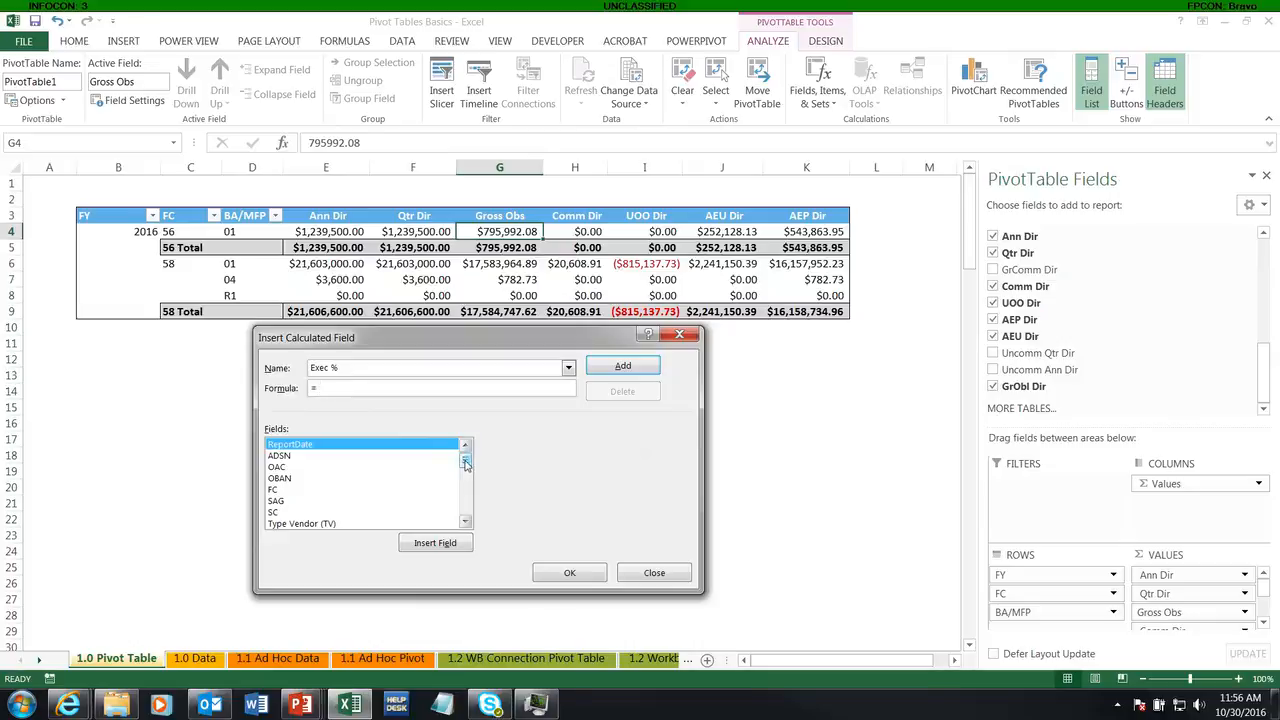
Step: Build the Exec % formula as 'GrObl Dir' / 'Ann Dir' and add the calculated field to the pivot table
{"action": "left_click_drag", "start_coordinate": [465, 463], "coordinate": [466, 510]}
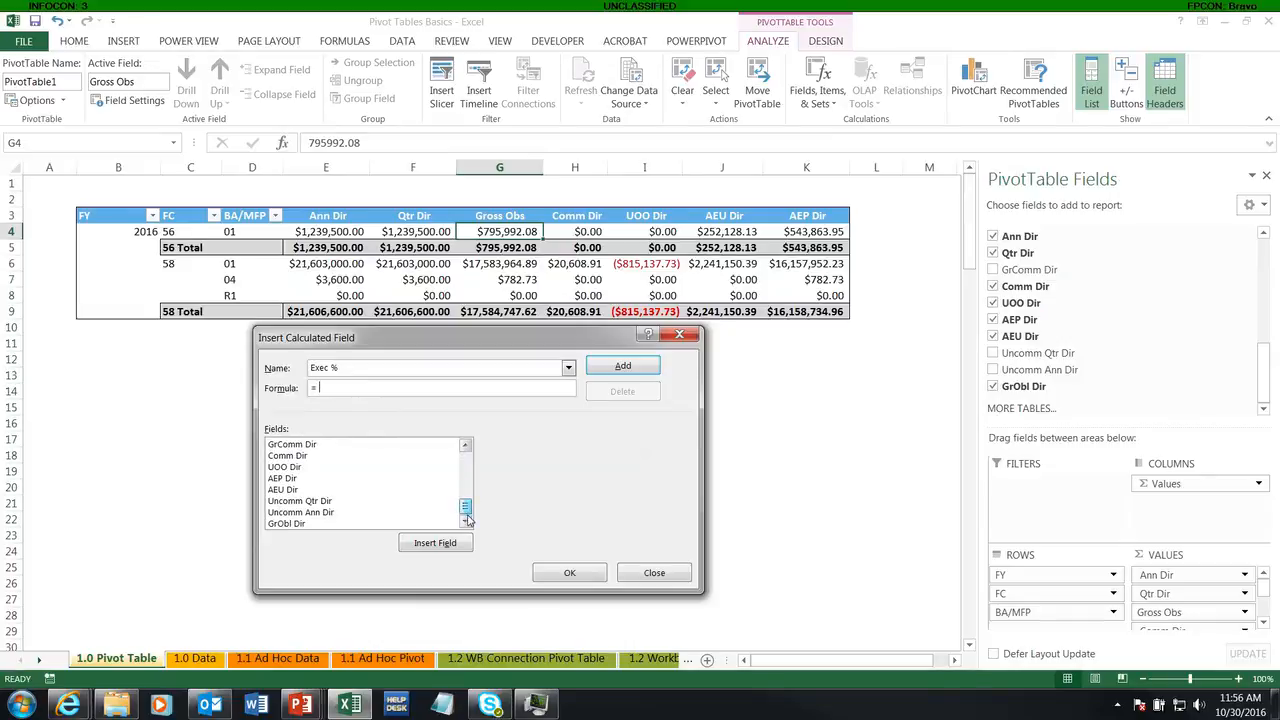
{"action": "left_click", "coordinate": [304, 526]}
{"action": "double_click", "coordinate": [304, 526]}
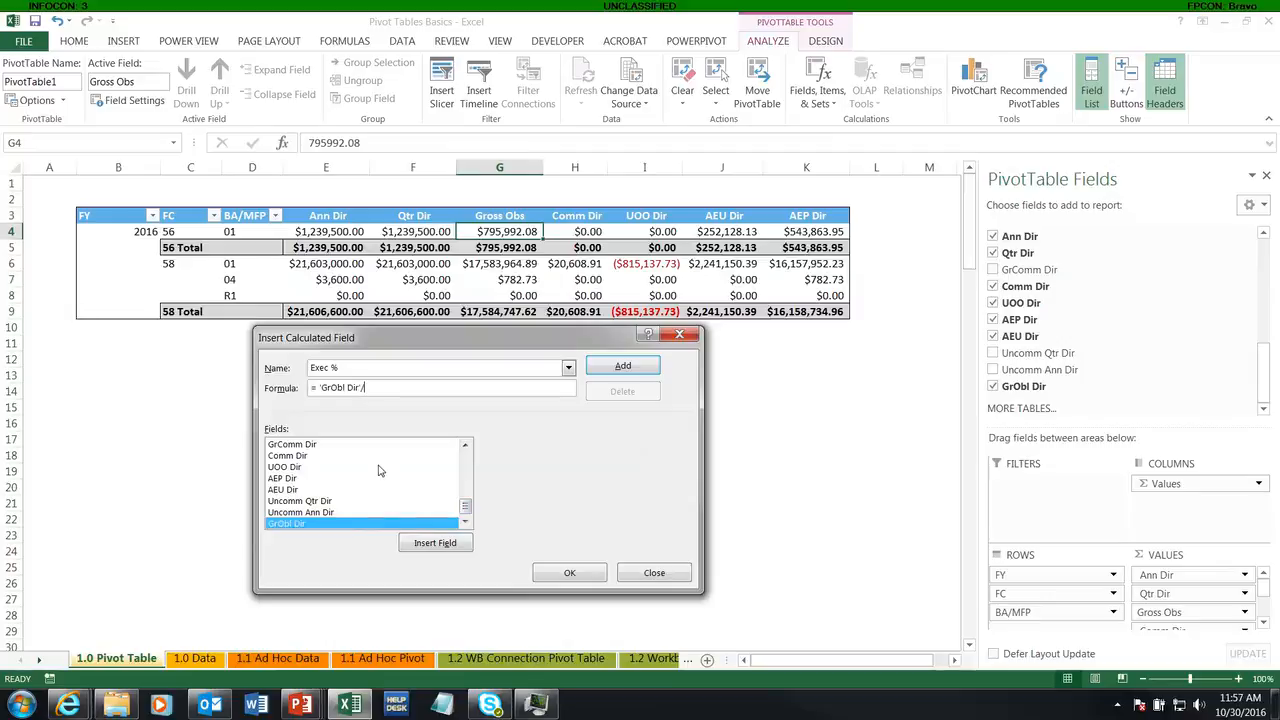
{"action": "type", "text": "/"}
{"action": "mouse_move", "coordinate": [466, 507]}
{"action": "left_mouse_down"}
{"action": "mouse_move", "coordinate": [467, 481]}
{"action": "mouse_move", "coordinate": [467, 495]}
{"action": "left_mouse_up"}
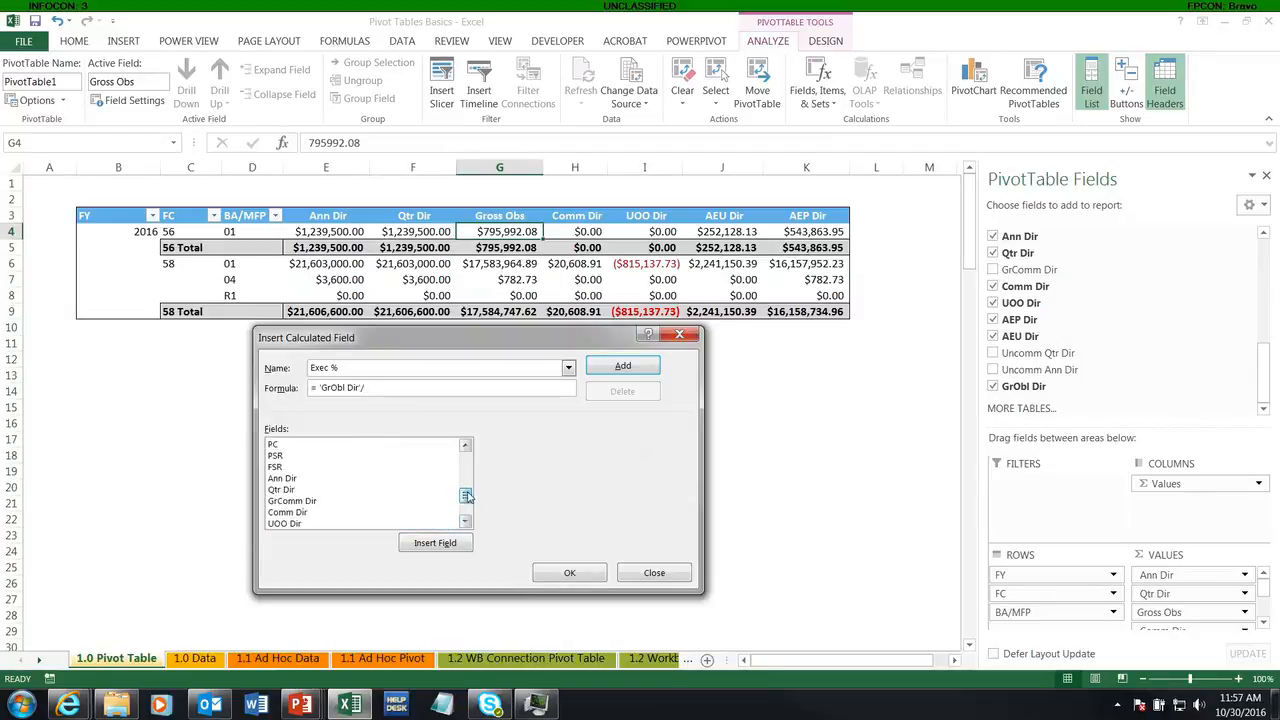
{"action": "double_click", "coordinate": [284, 479]}
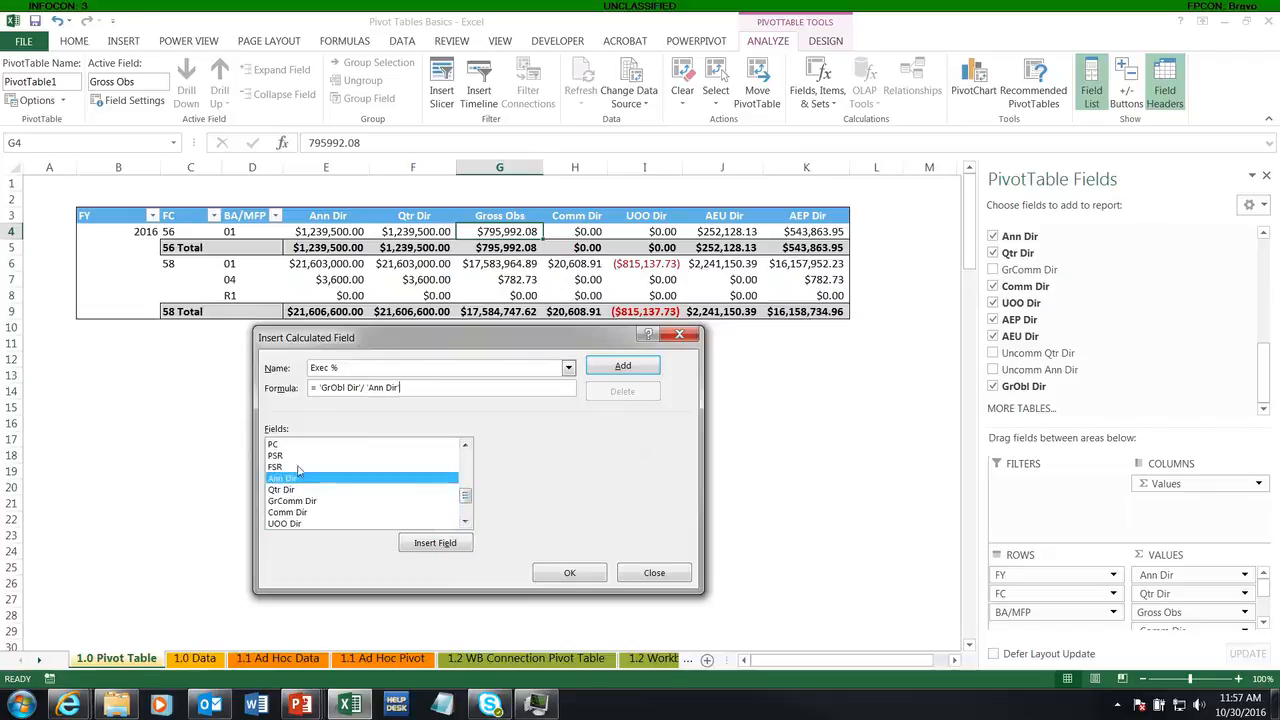
{"action": "left_click", "coordinate": [576, 574]}
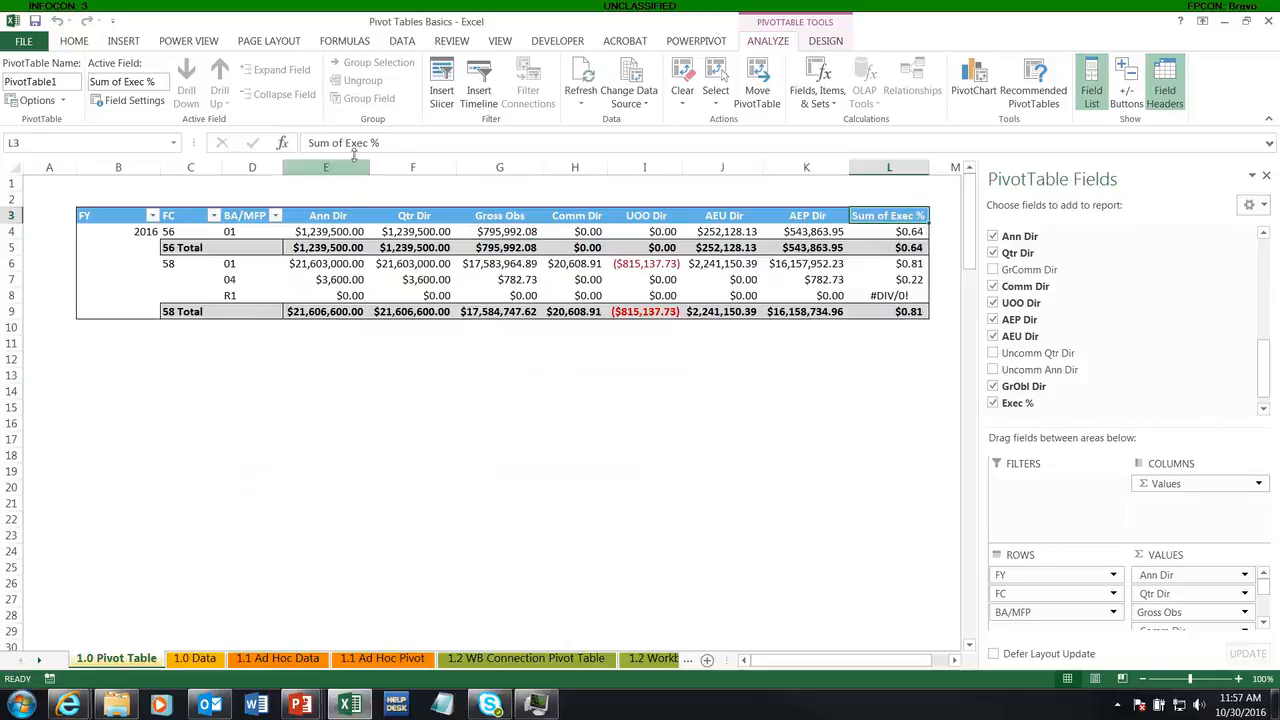
Step: Rename the Sum of Exec % column header as Exec % and centre it
{"action": "left_click_drag", "start_coordinate": [345, 143], "coordinate": [302, 146]}
{"action": "key", "text": "Delete"}
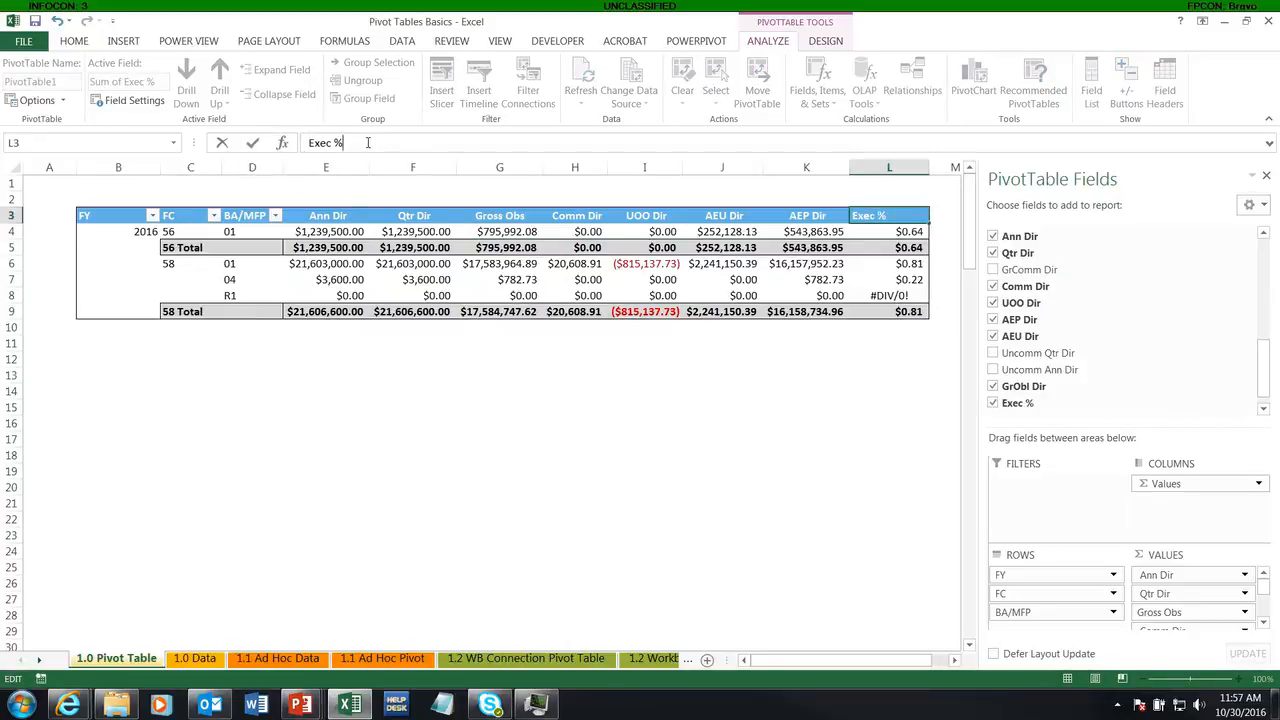
{"action": "key", "text": "Return"}
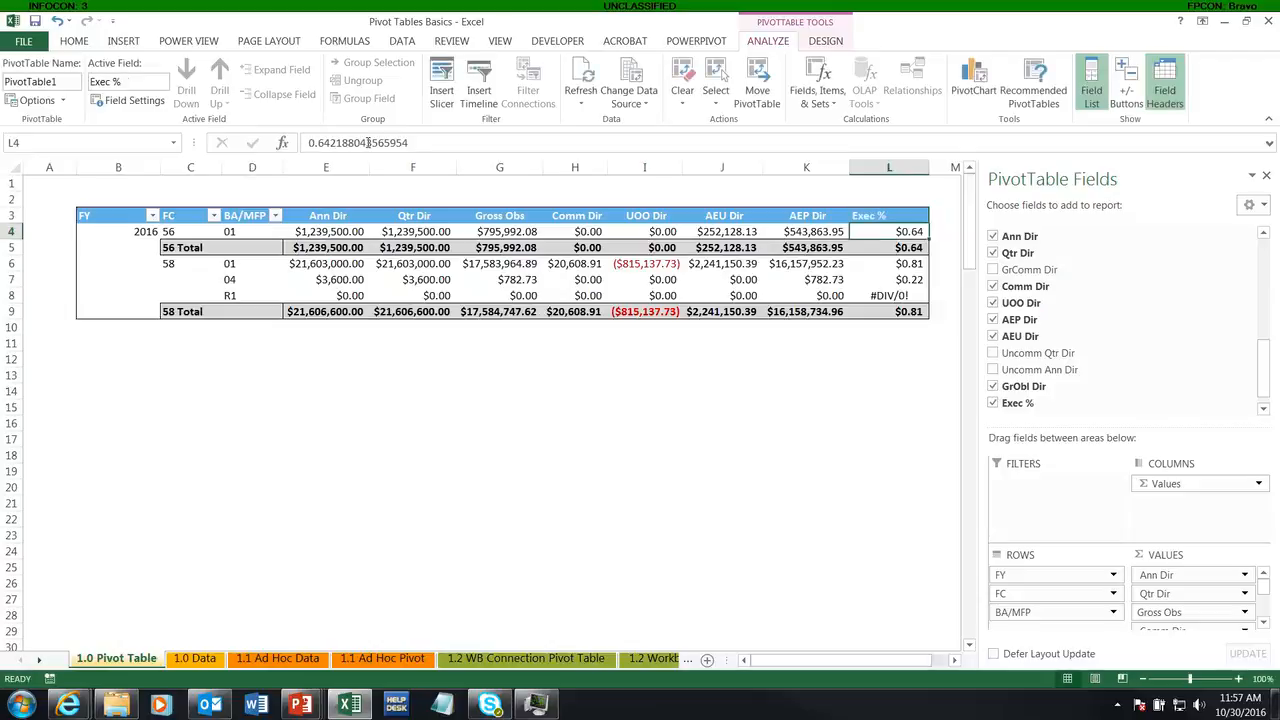
{"action": "left_click", "coordinate": [893, 217]}
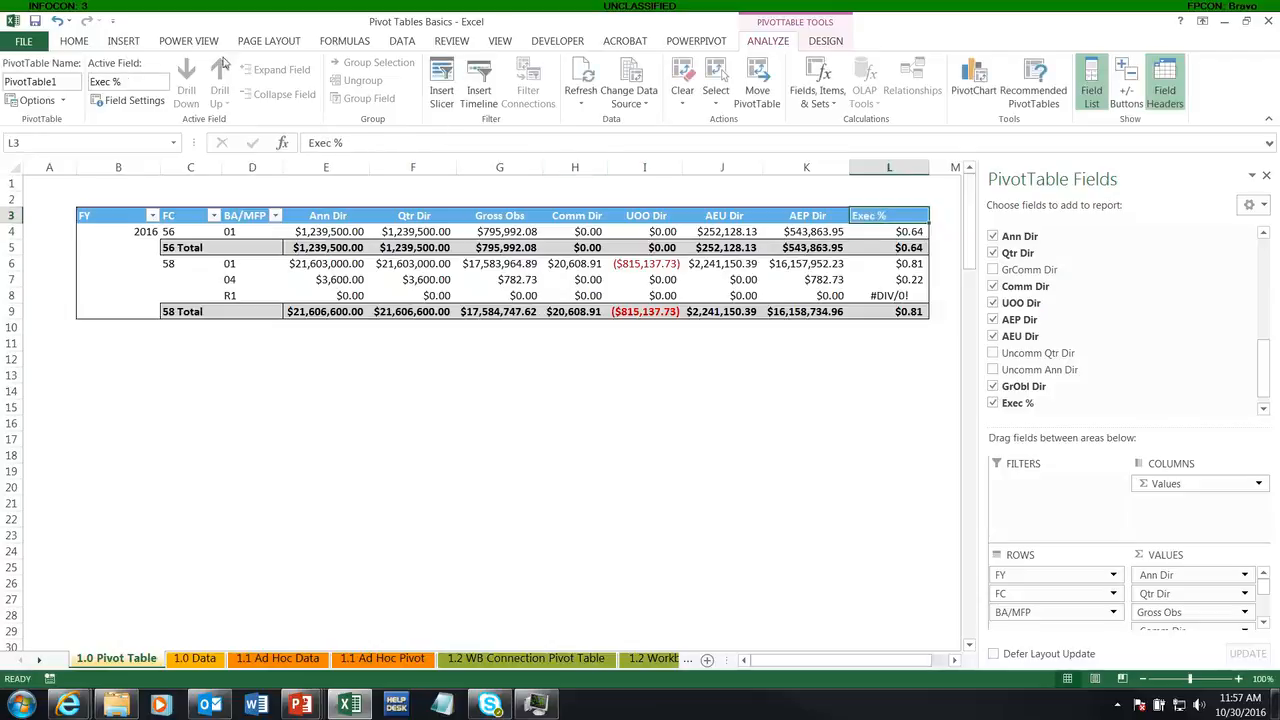
{"action": "left_click", "coordinate": [82, 43]}
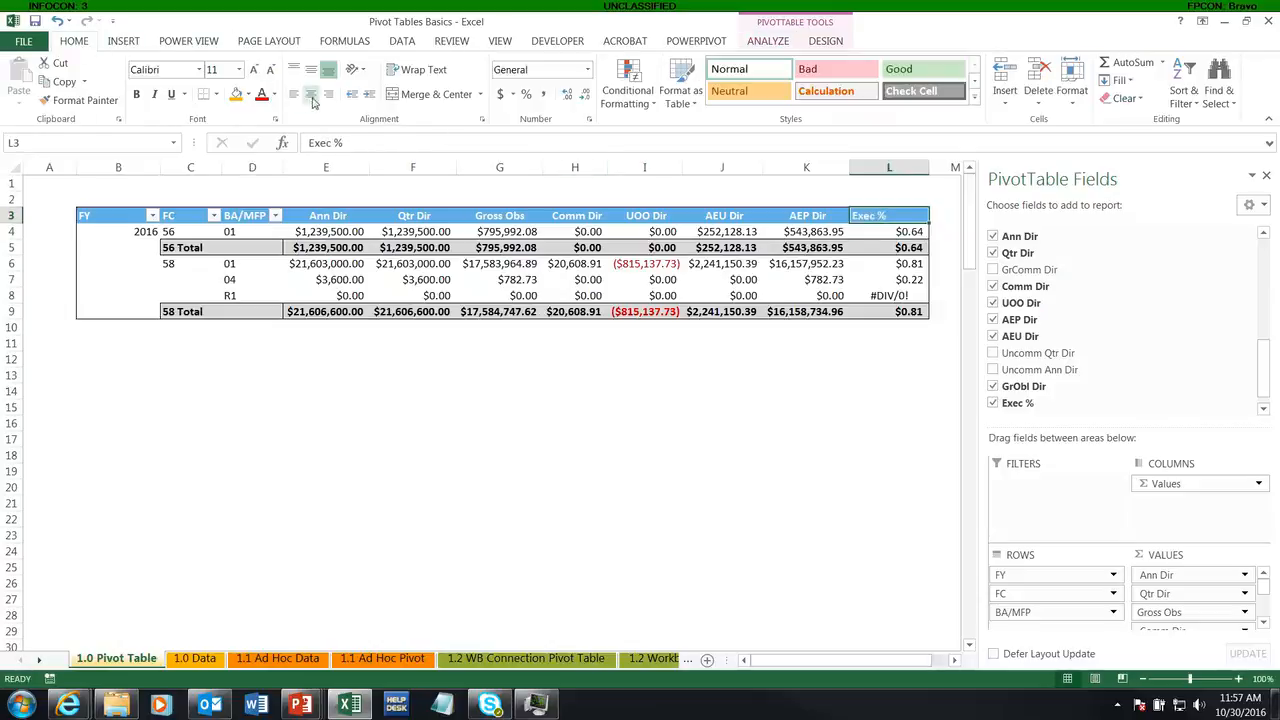
{"action": "left_click", "coordinate": [311, 94]}
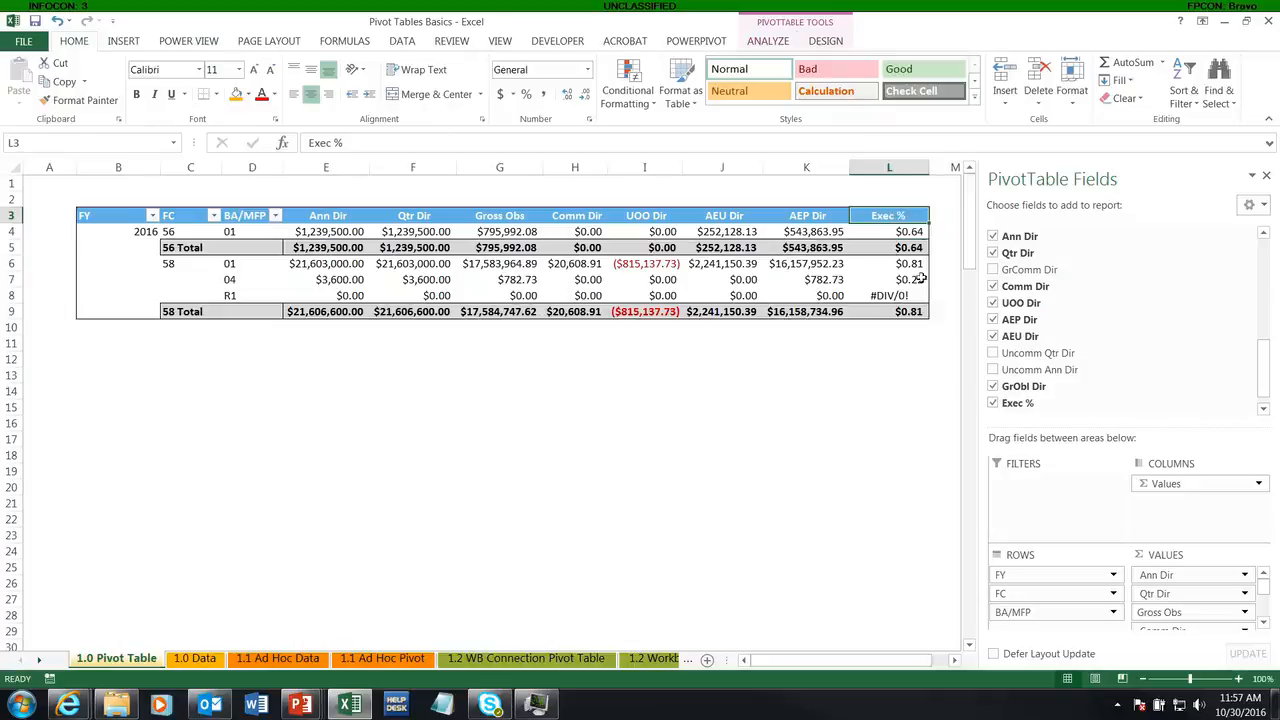
Step: Format the Exec % value field as a percentage with 0 decimal places
{"action": "double_click", "coordinate": [886, 217]}
{"action": "left_click", "coordinate": [377, 584]}
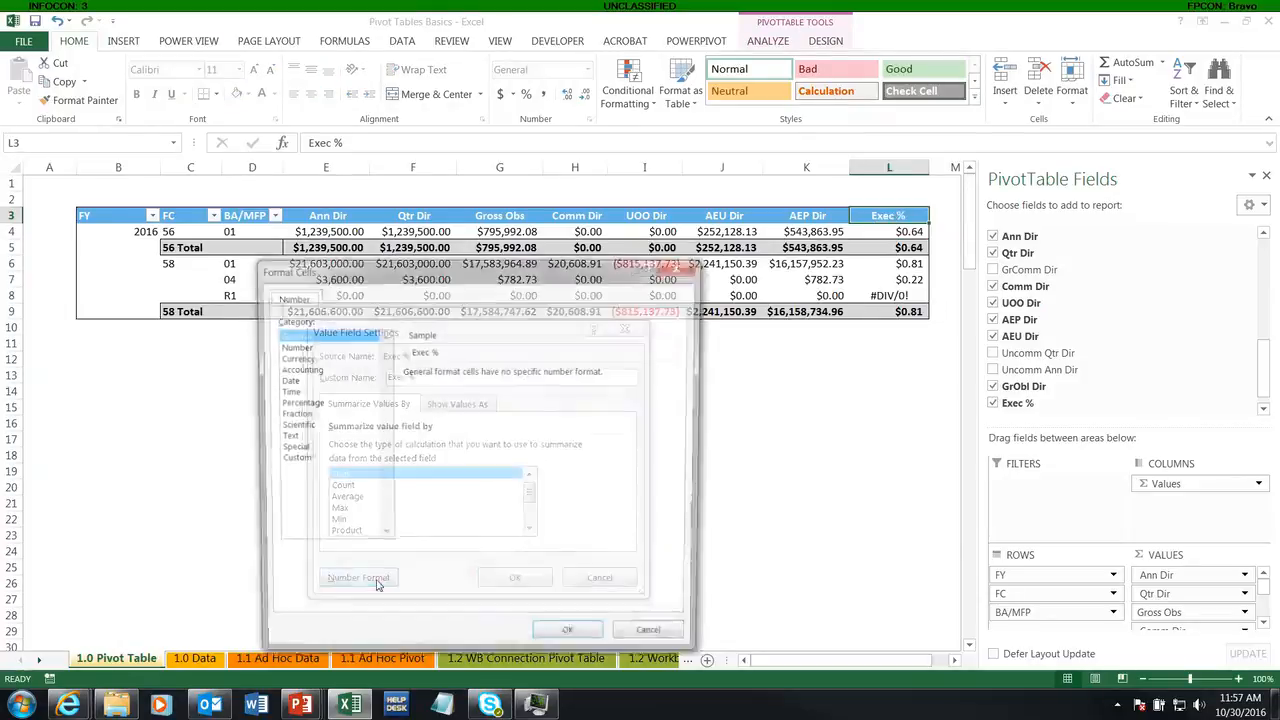
{"action": "left_click", "coordinate": [289, 405]}
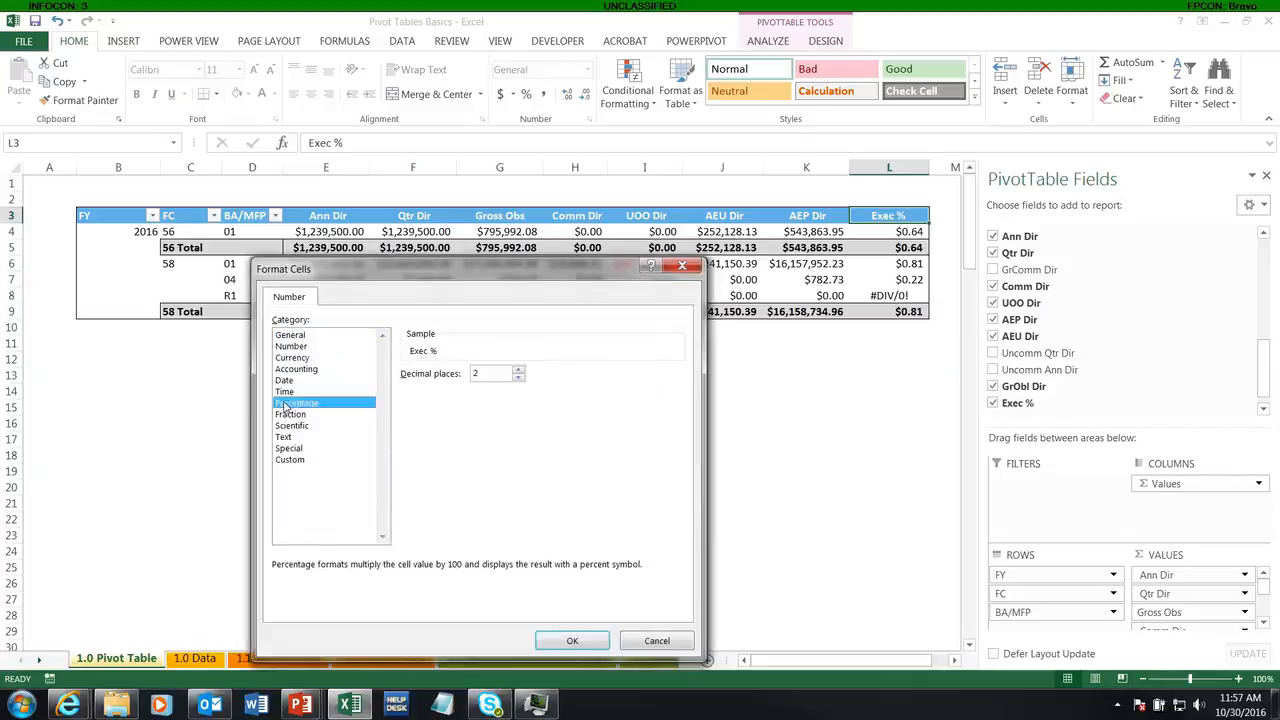
{"action": "double_click", "coordinate": [518, 378]}
{"action": "left_click", "coordinate": [572, 641]}
{"action": "left_click", "coordinate": [516, 578]}
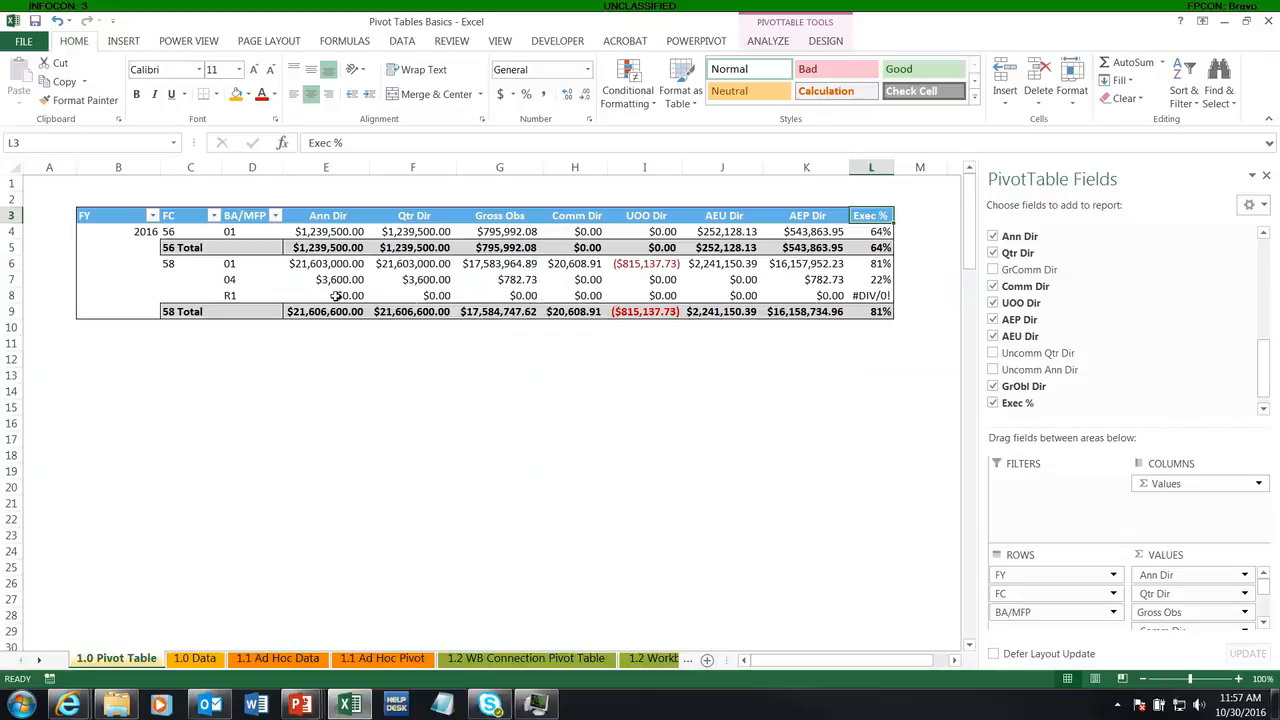
{"action": "mouse_move", "coordinate": [336, 298]}
{"action": "mouse_move", "coordinate": [878, 297]}
{"action": "left_click", "coordinate": [327, 311]}
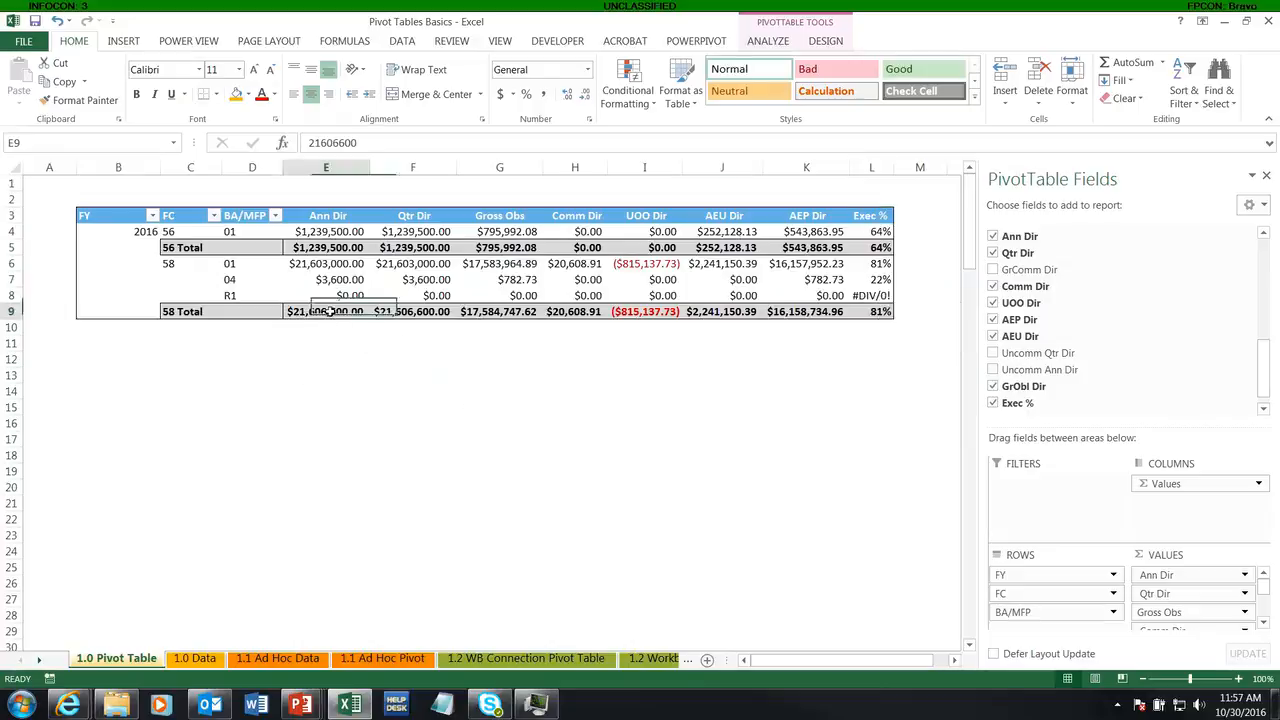
{"action": "left_click", "coordinate": [494, 307]}
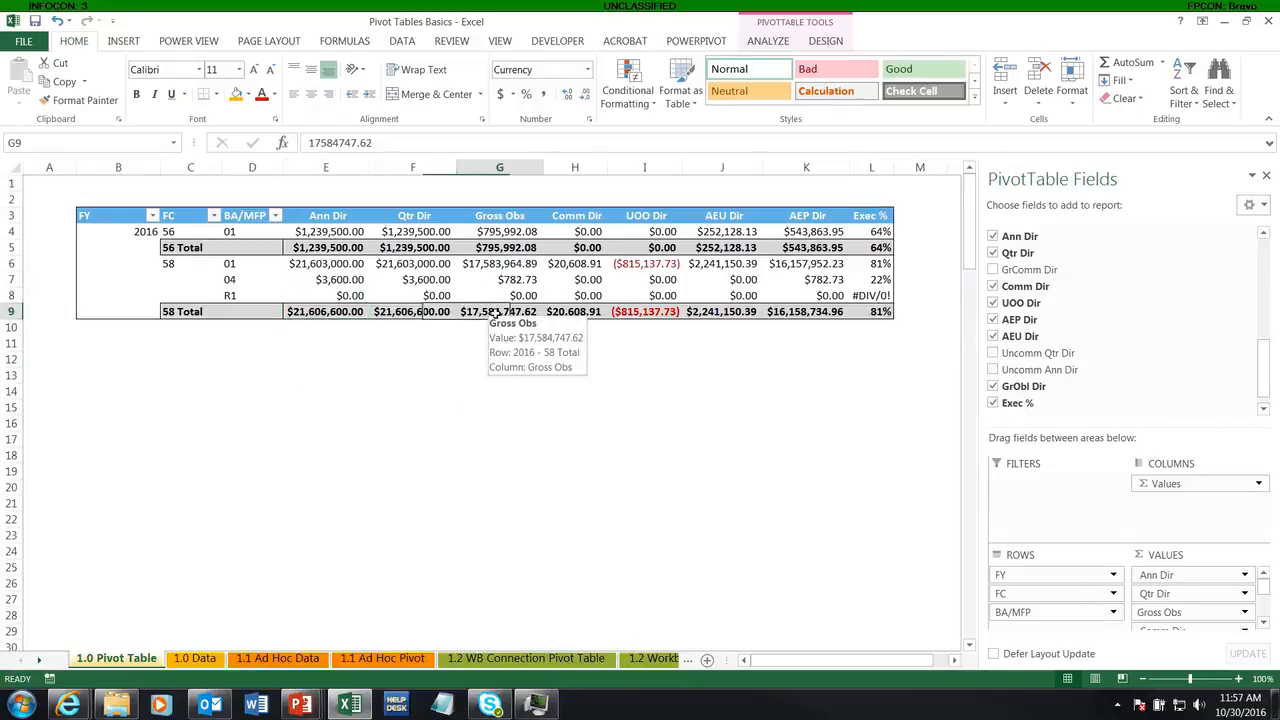
Step: Modify the Exec % calculated field, wrapping its formula in IFERROR with 0% as the value returned on error
{"action": "left_click", "coordinate": [869, 296]}
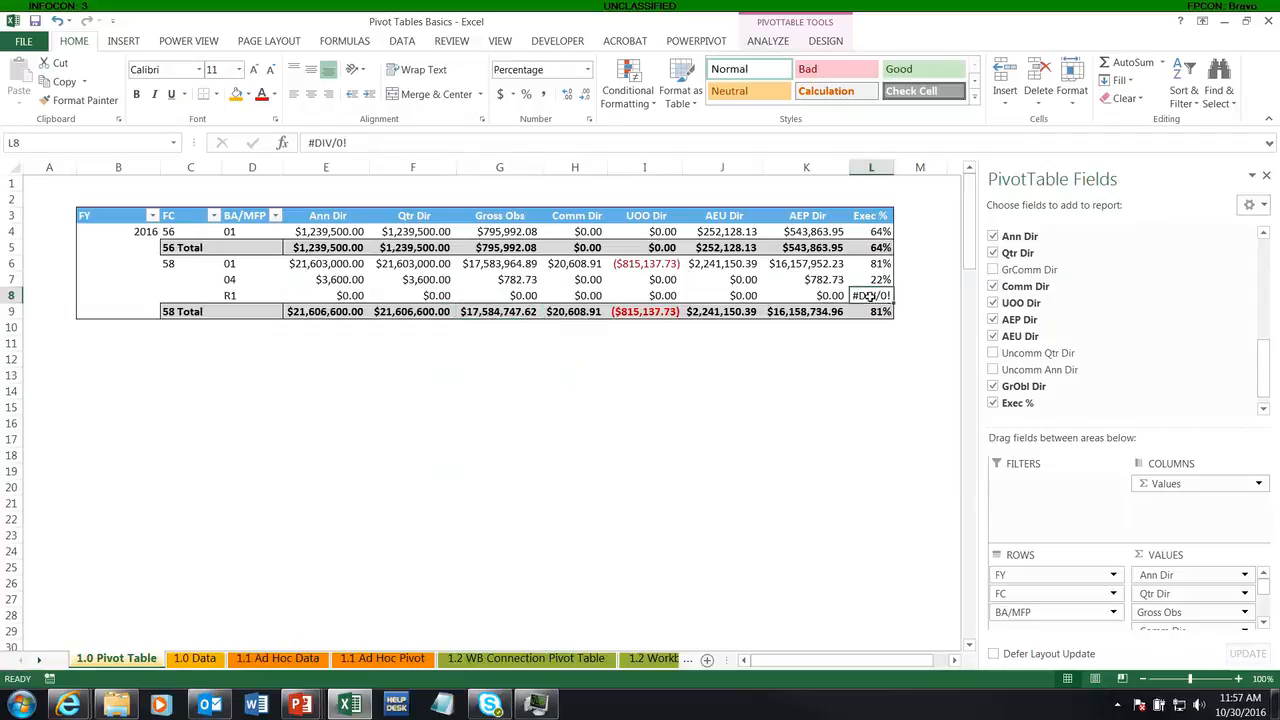
{"action": "left_click", "coordinate": [768, 41]}
{"action": "left_click", "coordinate": [822, 72]}
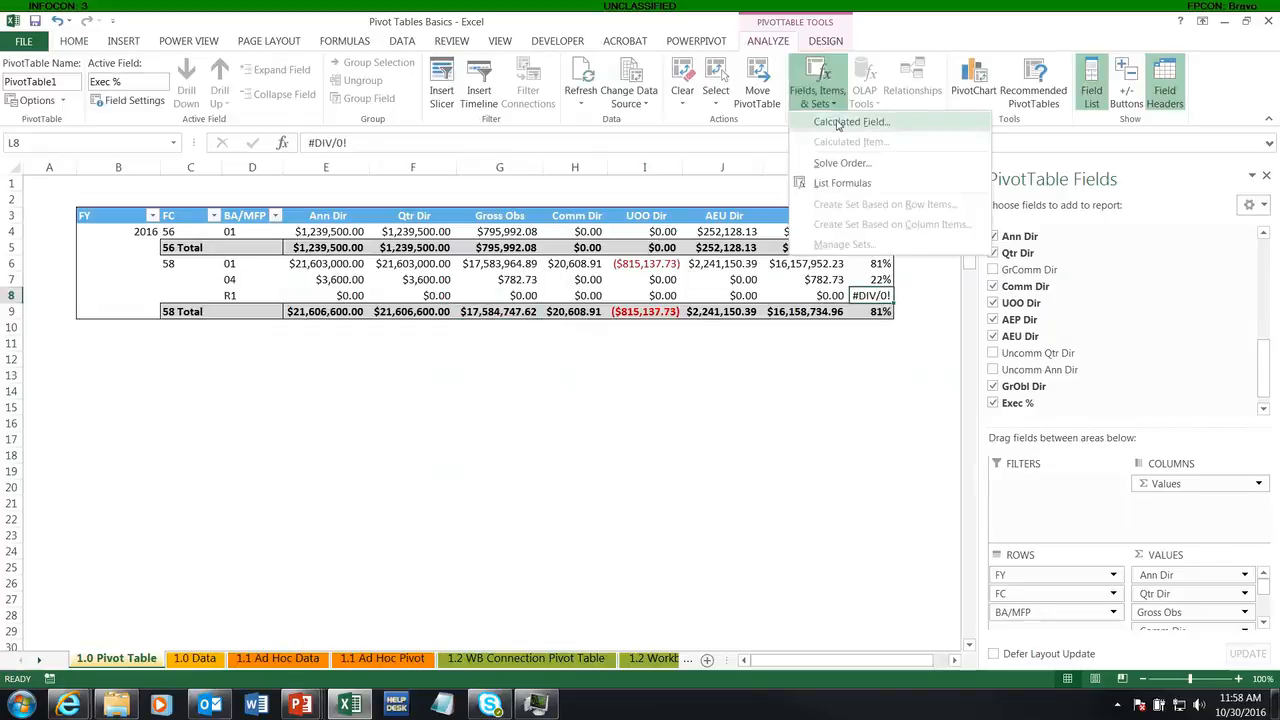
{"action": "left_click", "coordinate": [830, 119]}
{"action": "left_click", "coordinate": [568, 367]}
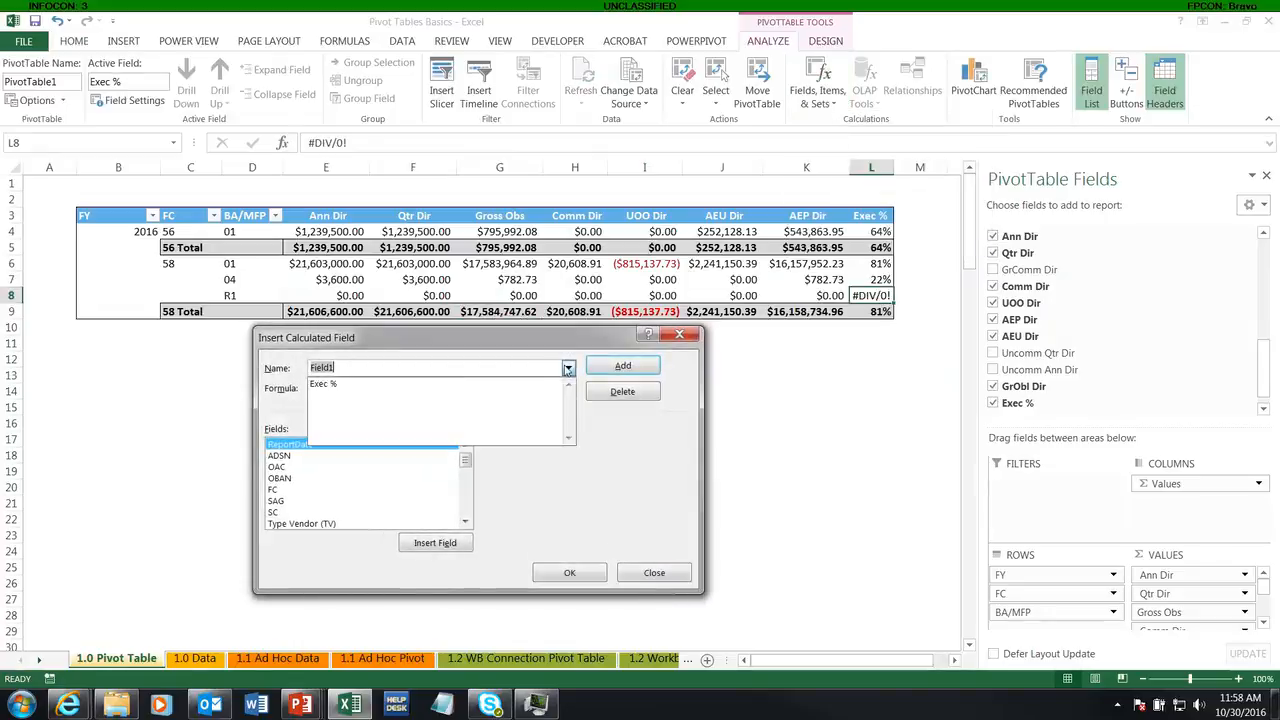
{"action": "left_click", "coordinate": [414, 383]}
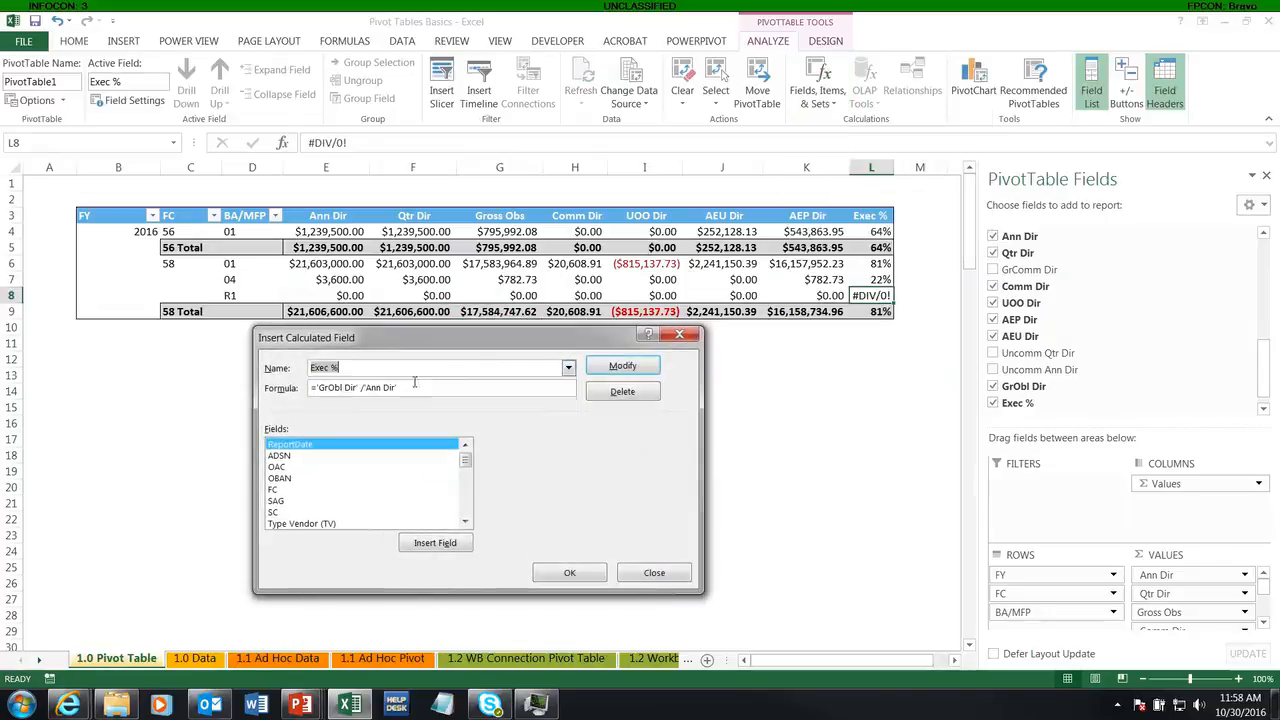
{"action": "left_click", "coordinate": [314, 389]}
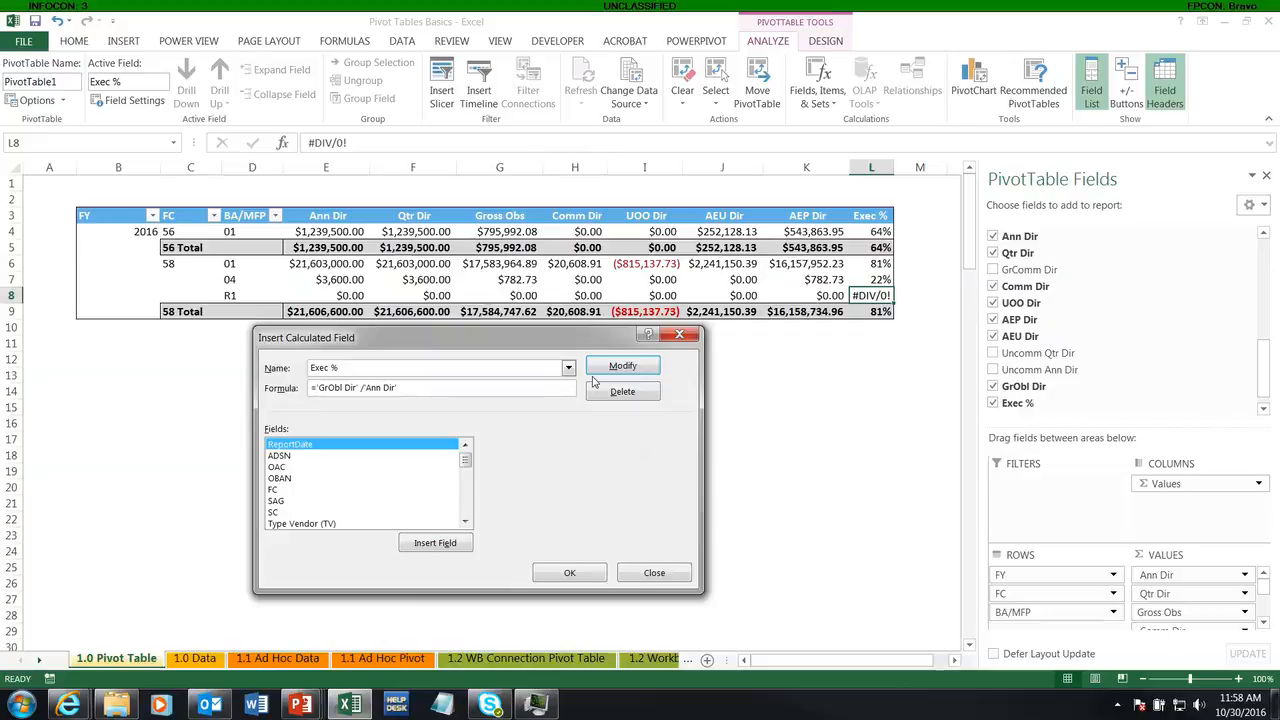
{"action": "type", "text": "IFERROR("}
{"action": "type", "text": "("}
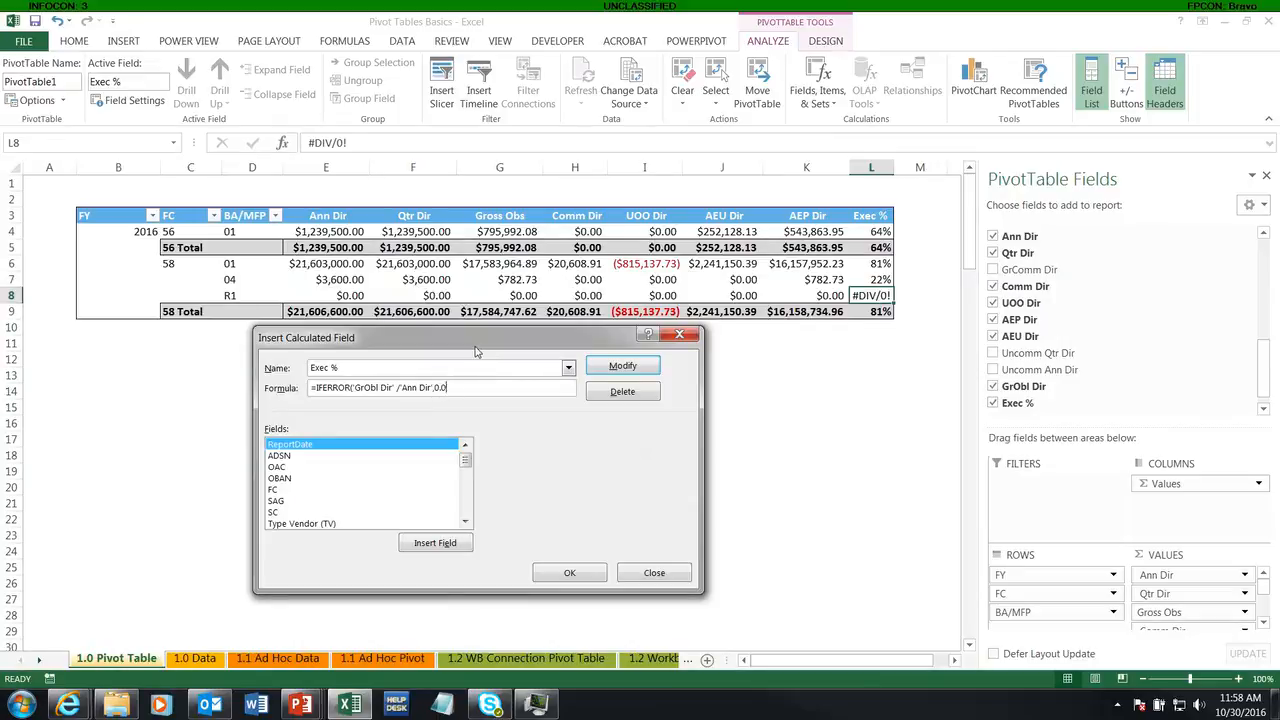
{"action": "type", "text": "%)"}
{"action": "left_click", "coordinate": [562, 572]}
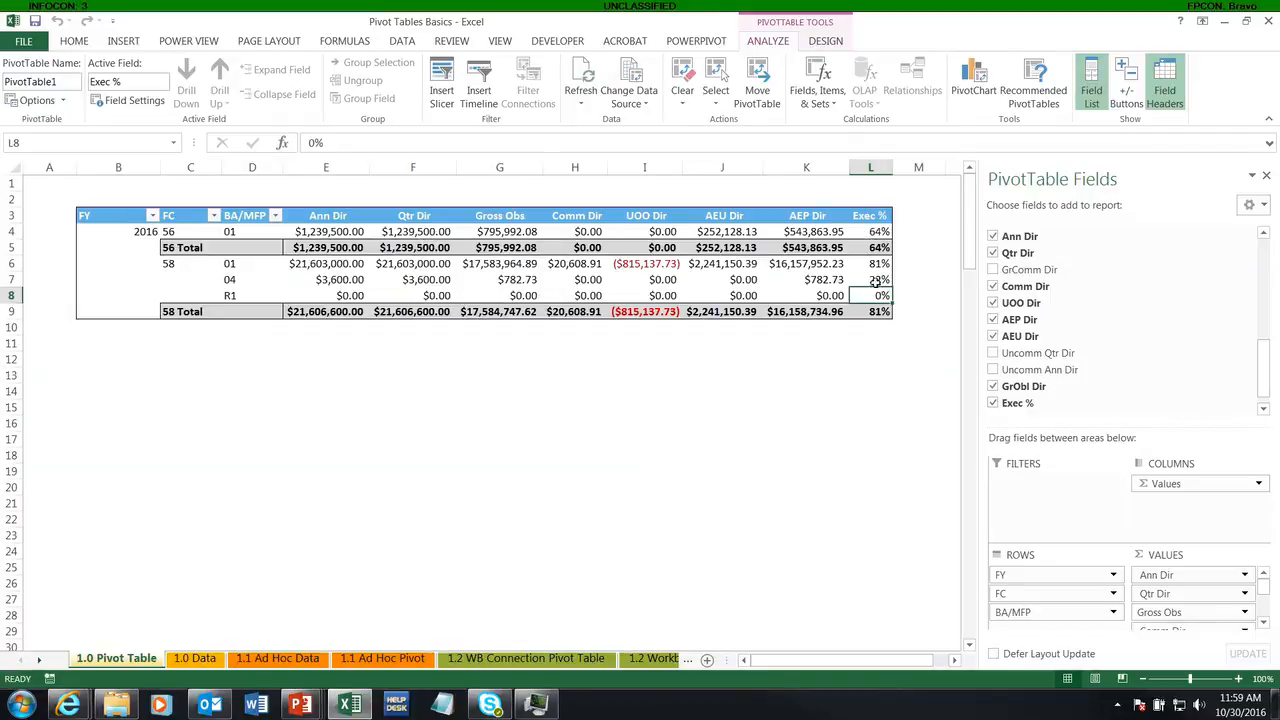
Step: Review the formula of the Exec % calculated field and close it without changes
{"action": "left_click", "coordinate": [190, 263]}
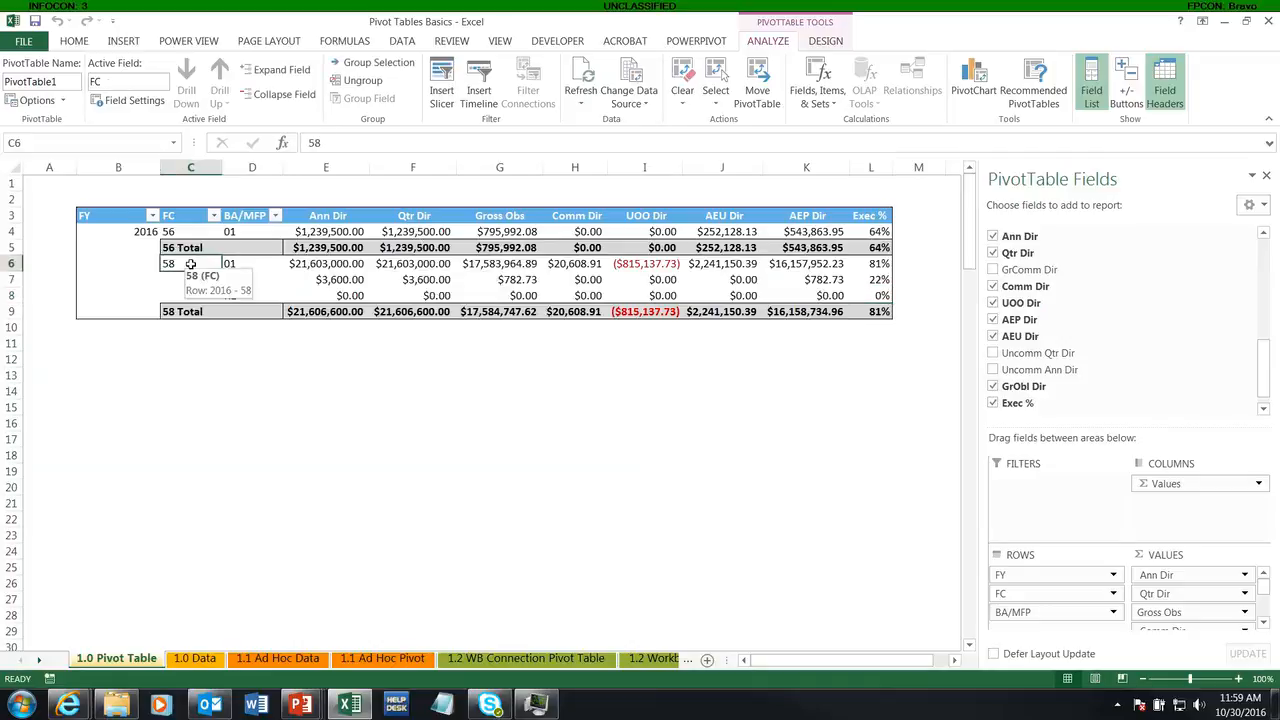
{"action": "left_click", "coordinate": [873, 217]}
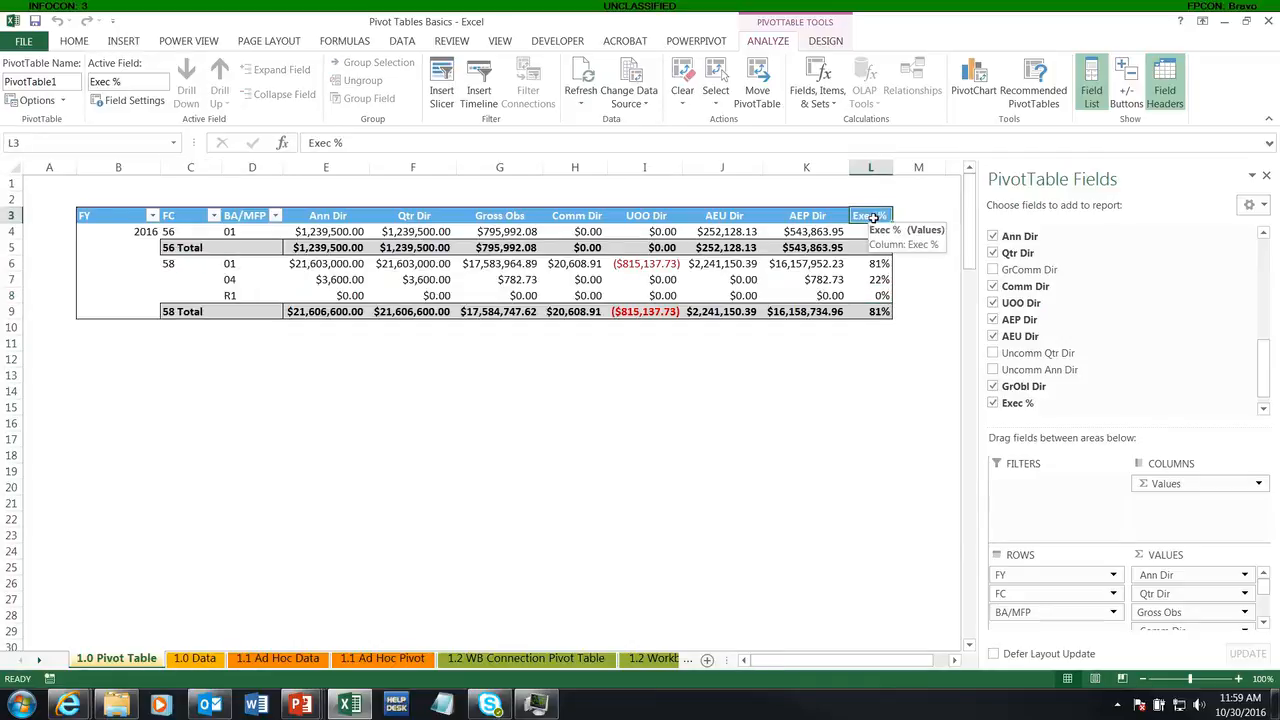
{"action": "left_click", "coordinate": [817, 95]}
{"action": "left_click", "coordinate": [845, 121]}
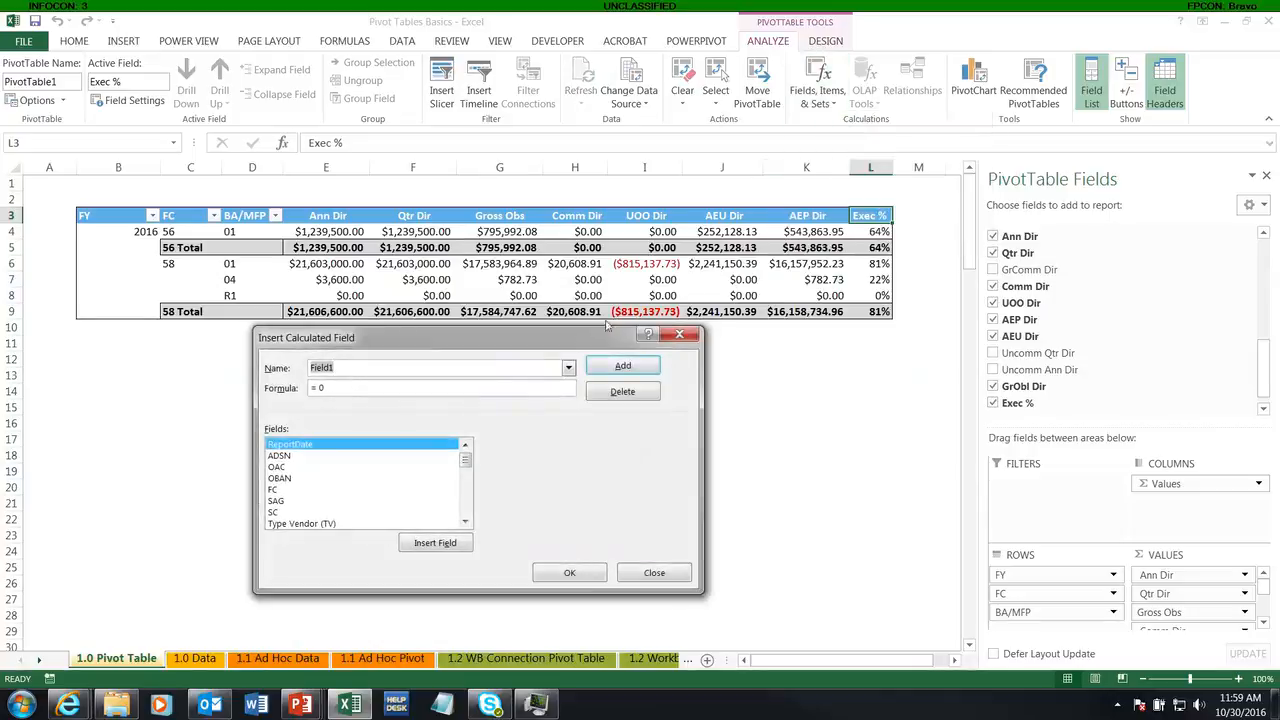
{"action": "left_click", "coordinate": [567, 368]}
{"action": "left_click", "coordinate": [403, 385]}
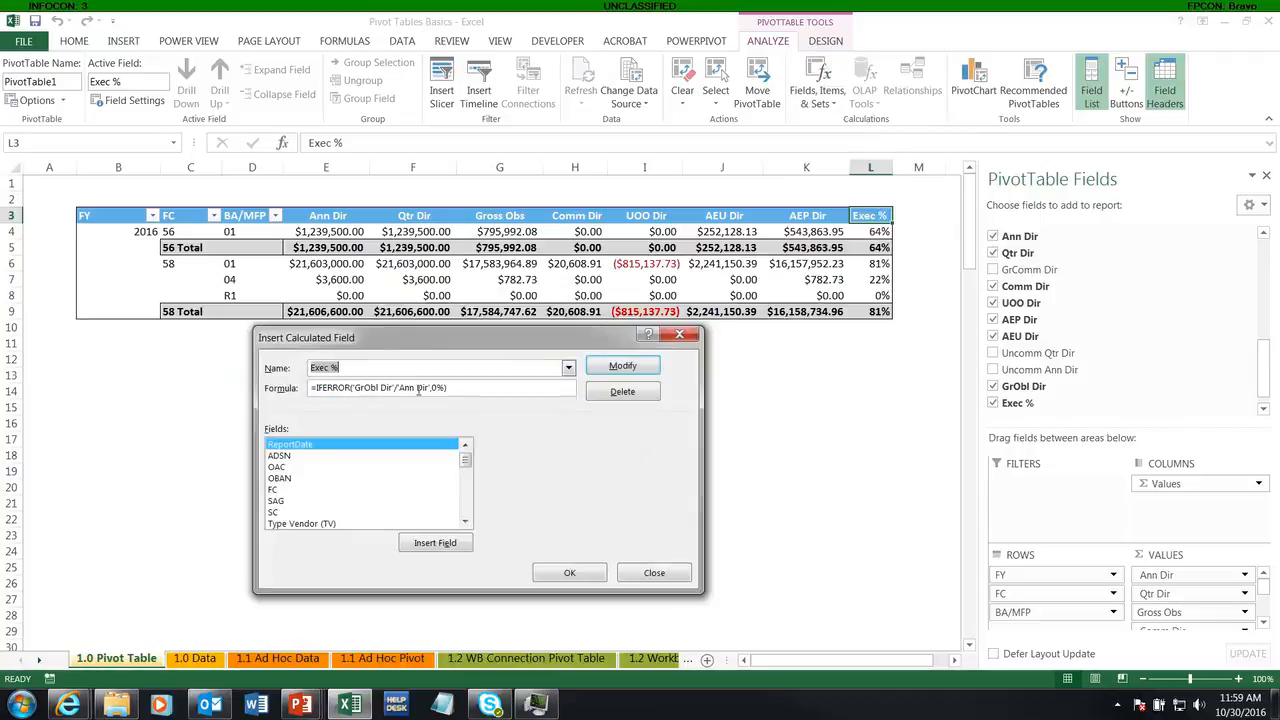
{"action": "left_click", "coordinate": [654, 572]}
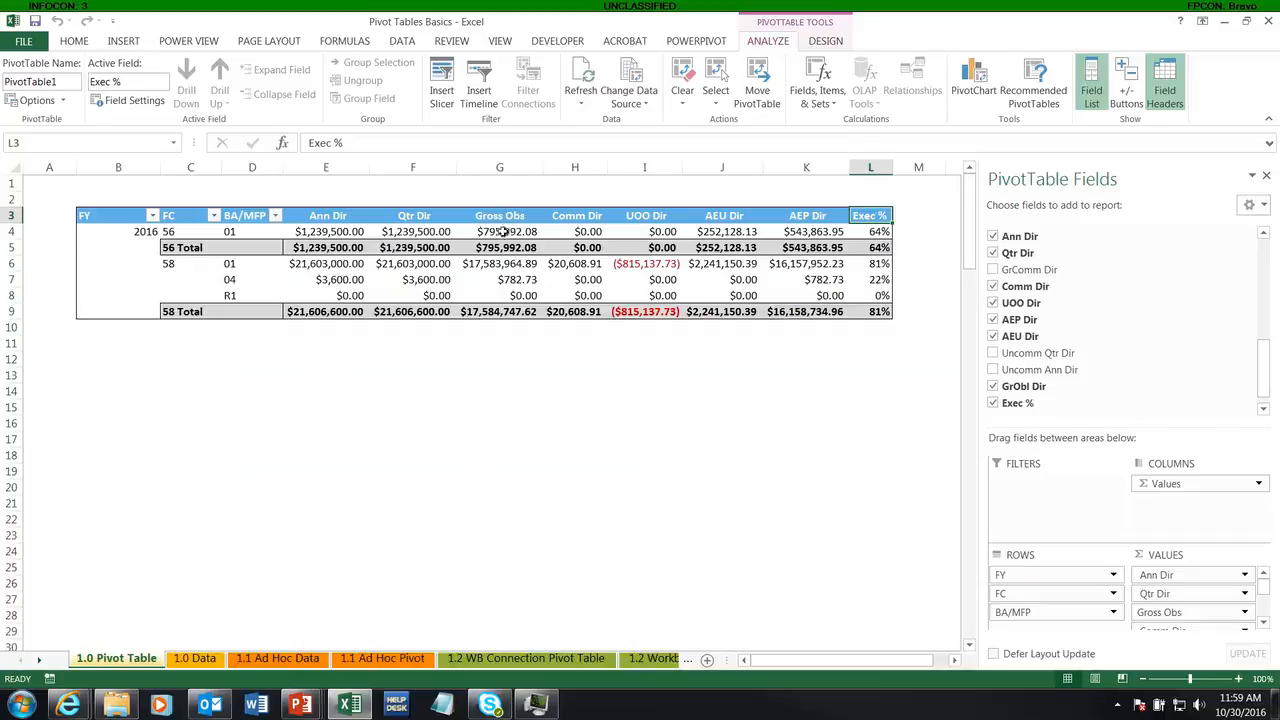
Step: Check the source name of the Gross Obs field in its value field settings without changing anything
{"action": "left_click", "coordinate": [1197, 612]}
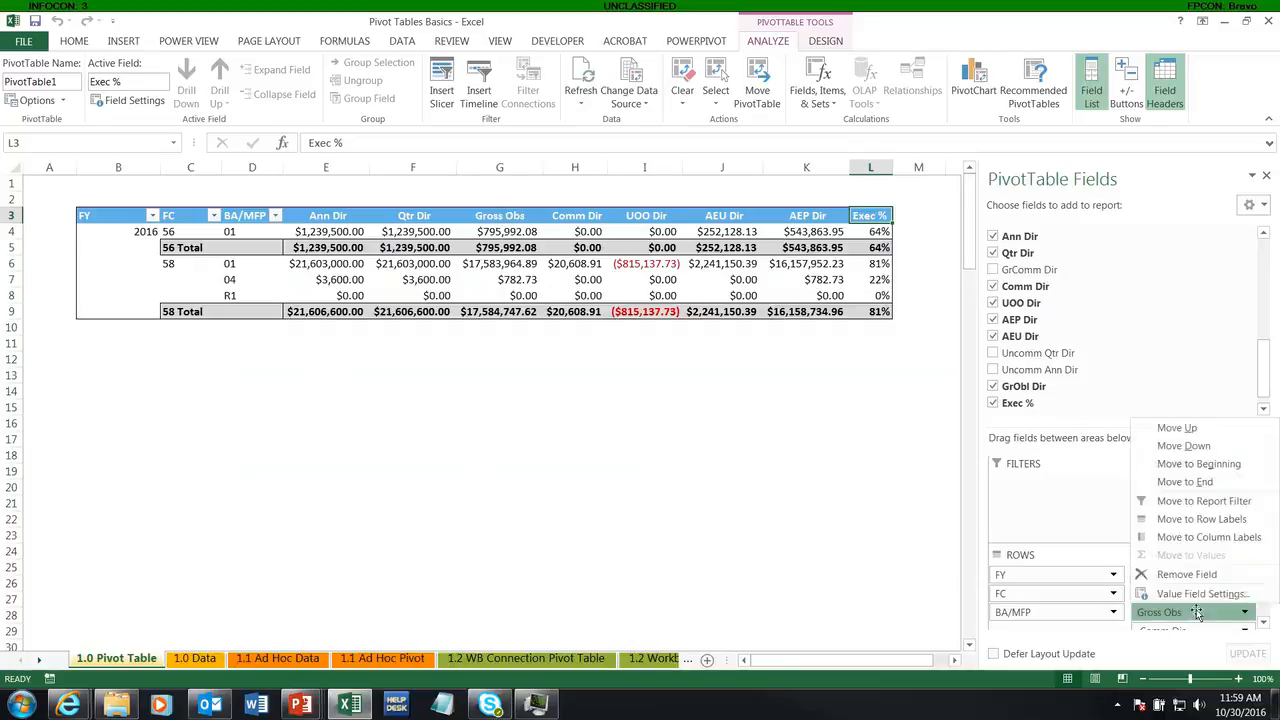
{"action": "left_click", "coordinate": [1200, 593]}
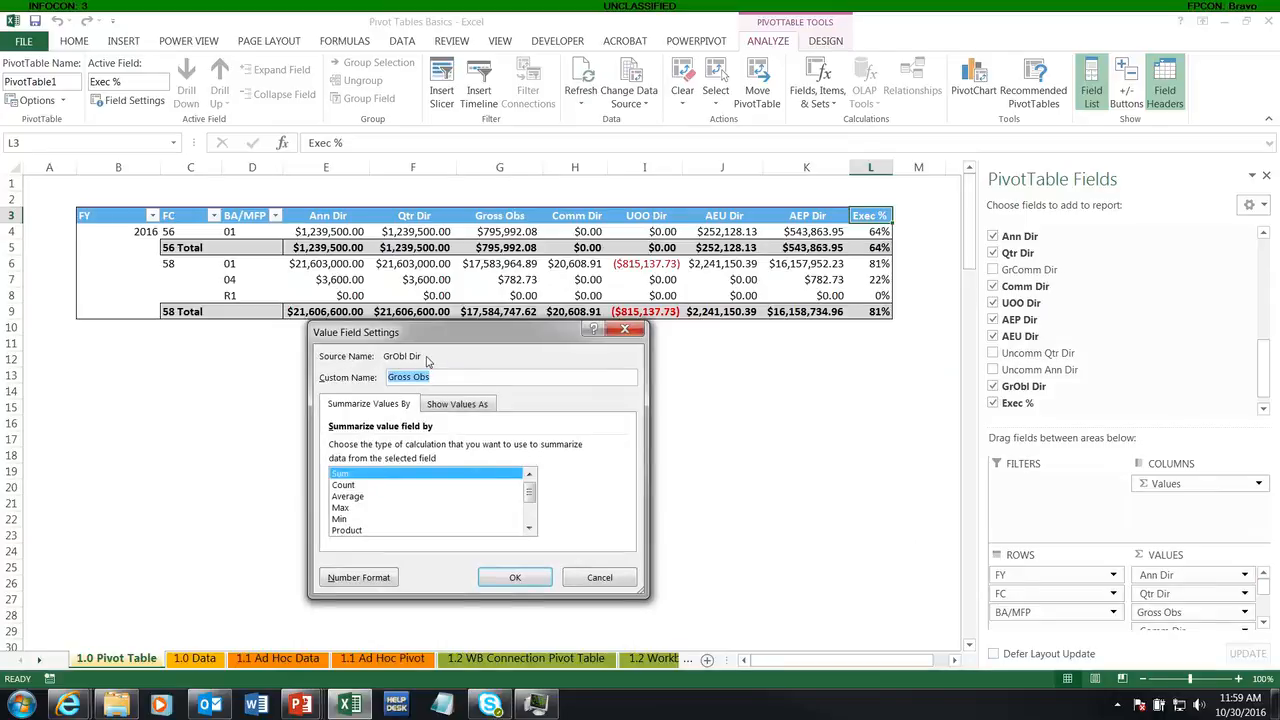
{"action": "left_click", "coordinate": [600, 578]}
Step: Locate the GrObl Dir source column on the 1.0 Data sheet and select its header
{"action": "left_click", "coordinate": [195, 658]}
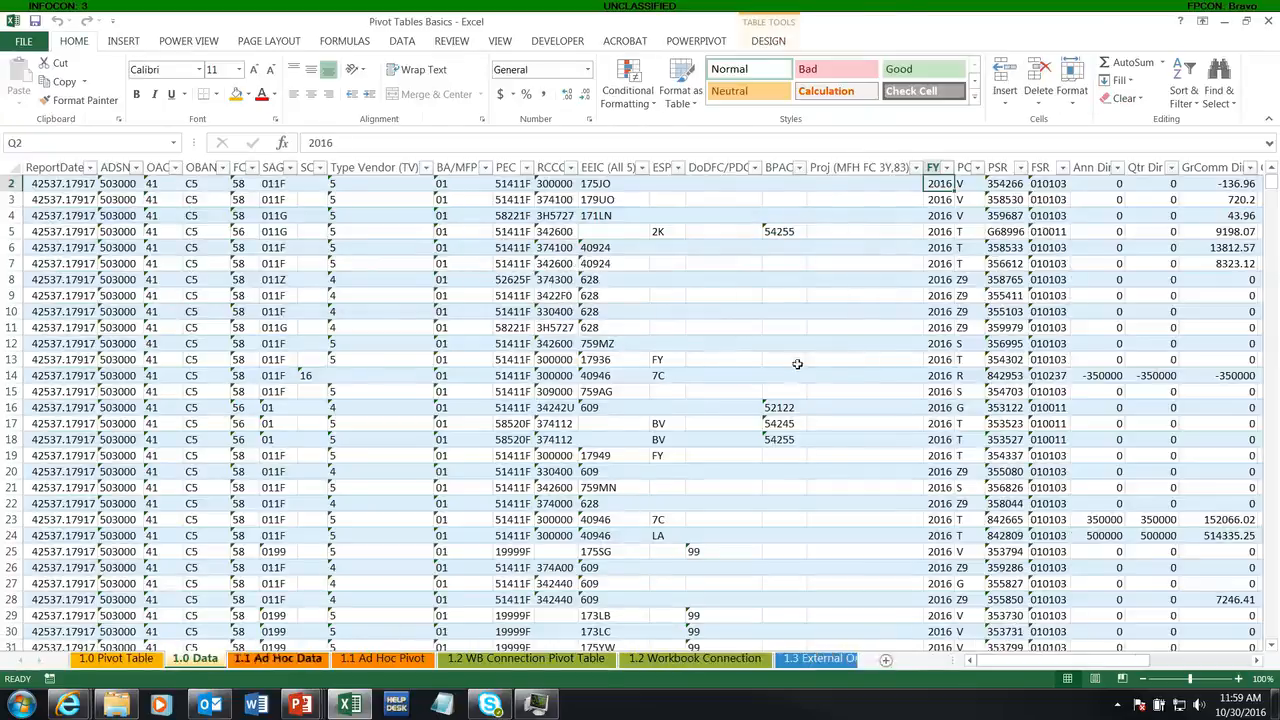
{"action": "left_click_drag", "start_coordinate": [1002, 661], "coordinate": [1146, 662]}
{"action": "scroll", "coordinate": [1185, 180], "scroll_direction": "up", "scroll_amount": 1}
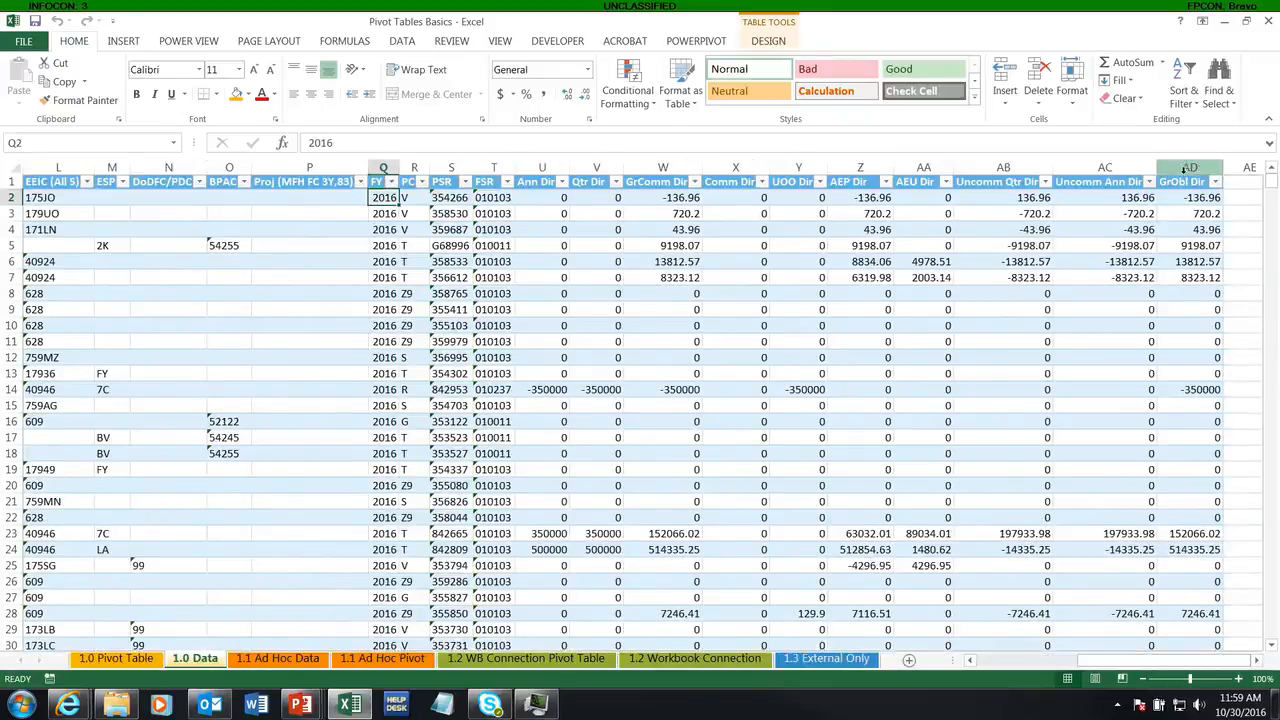
{"action": "left_click", "coordinate": [1194, 184]}
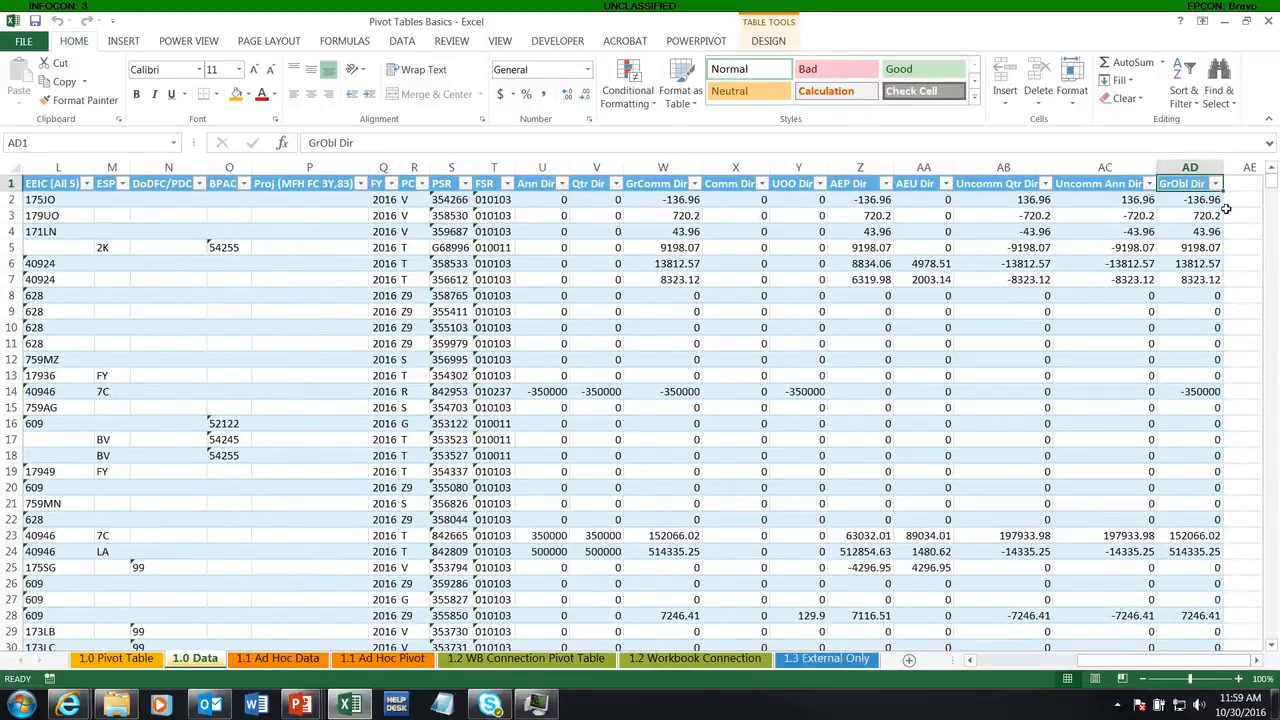
Step: Rename the GrObl Dir source column header to Gross Obs and refresh the pivot table on the 1.0 Pivot Table sheet
{"action": "type", "text": "Gross Obl"}
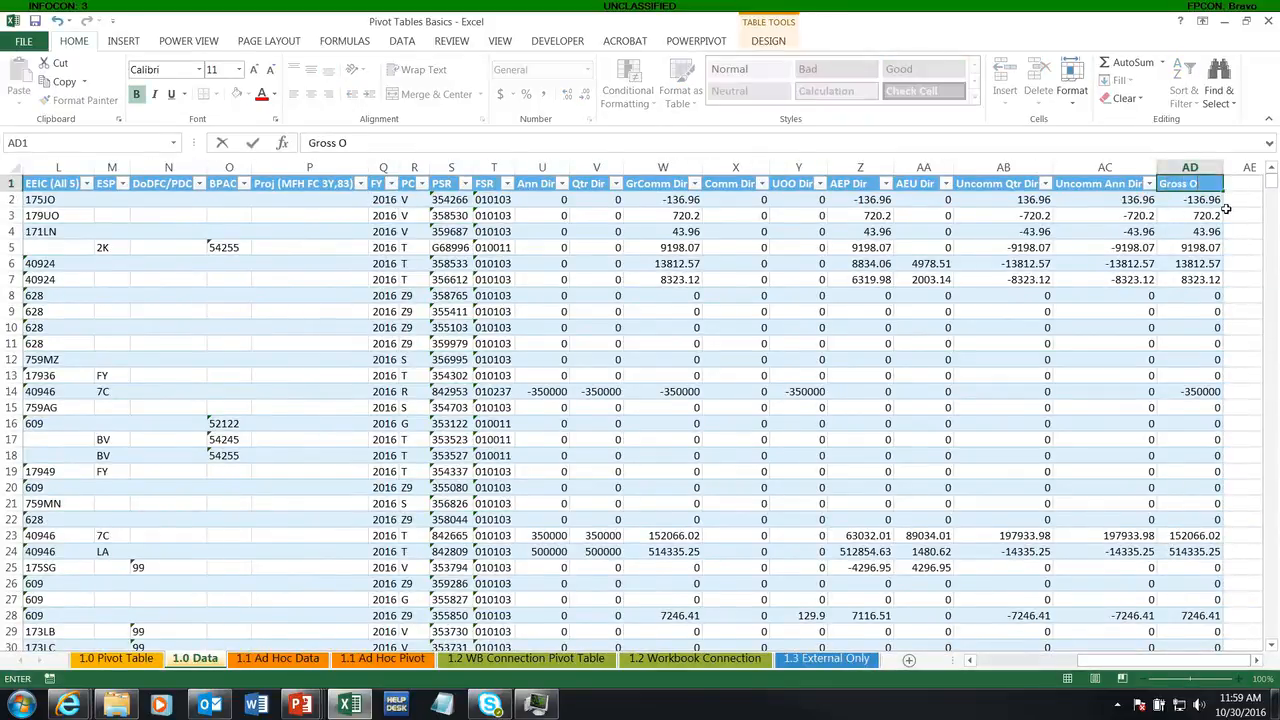
{"action": "left_click", "coordinate": [1181, 238]}
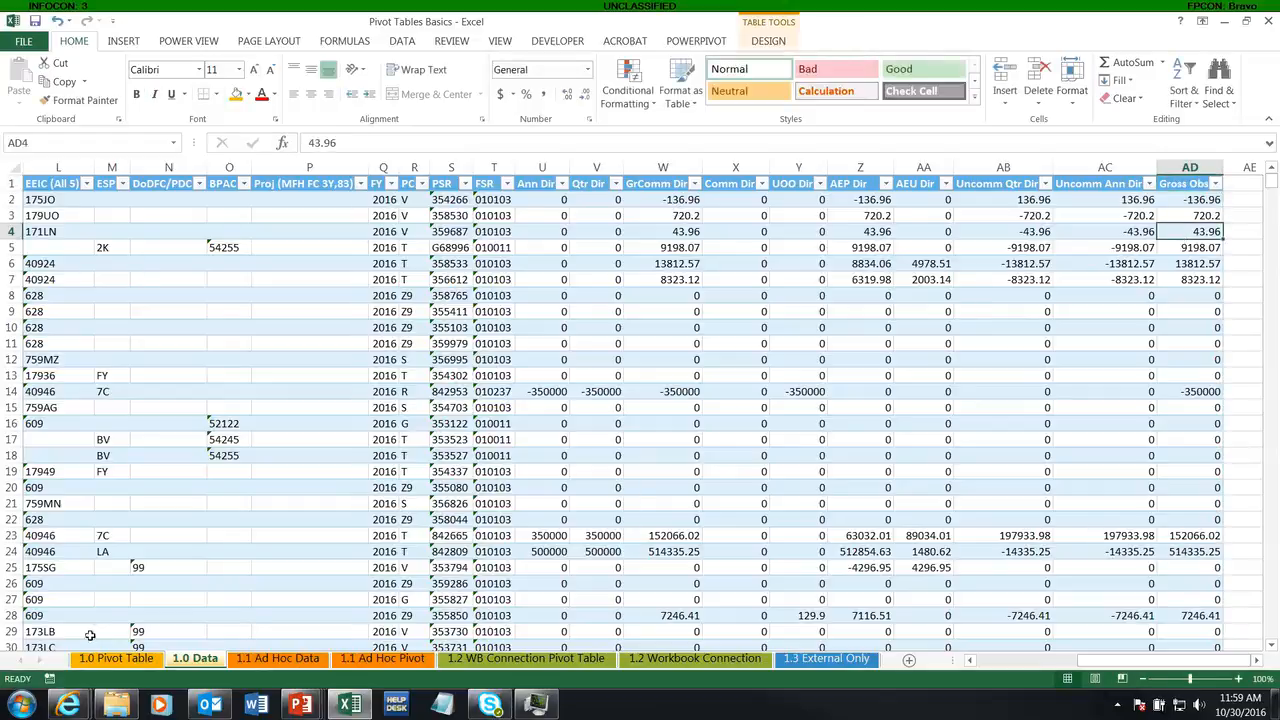
{"action": "left_click", "coordinate": [88, 660]}
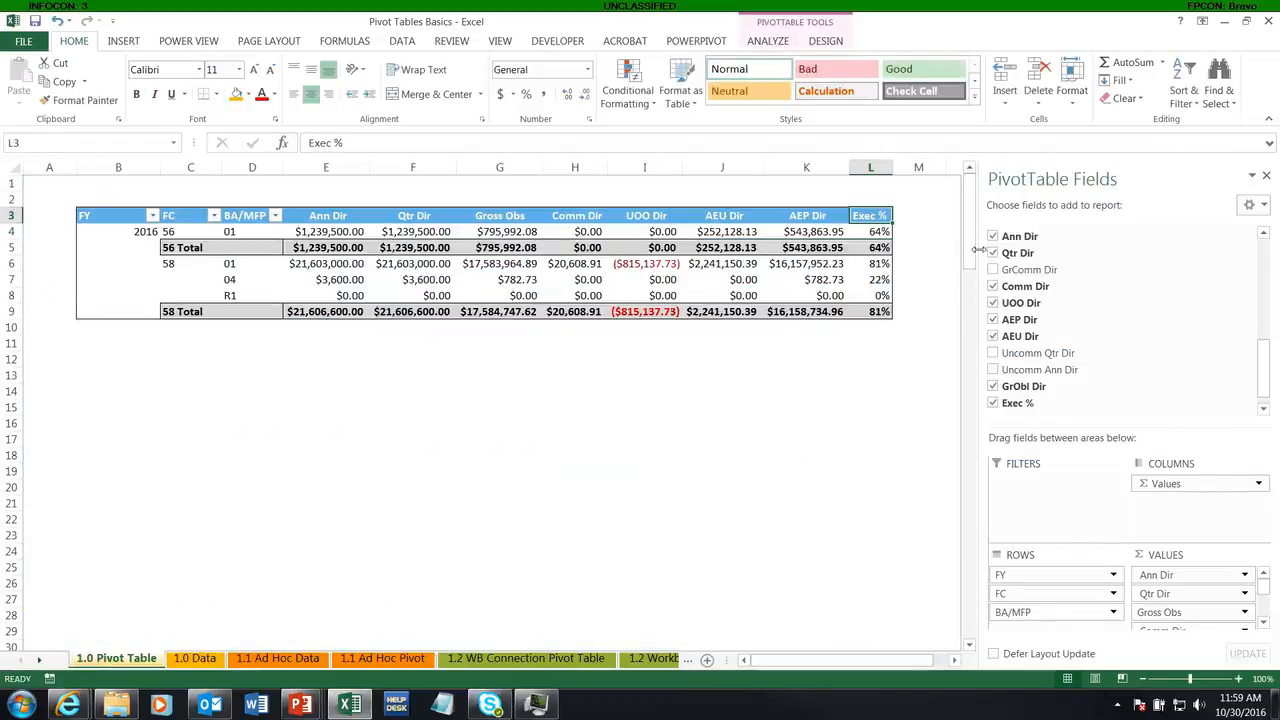
{"action": "left_click", "coordinate": [519, 280]}
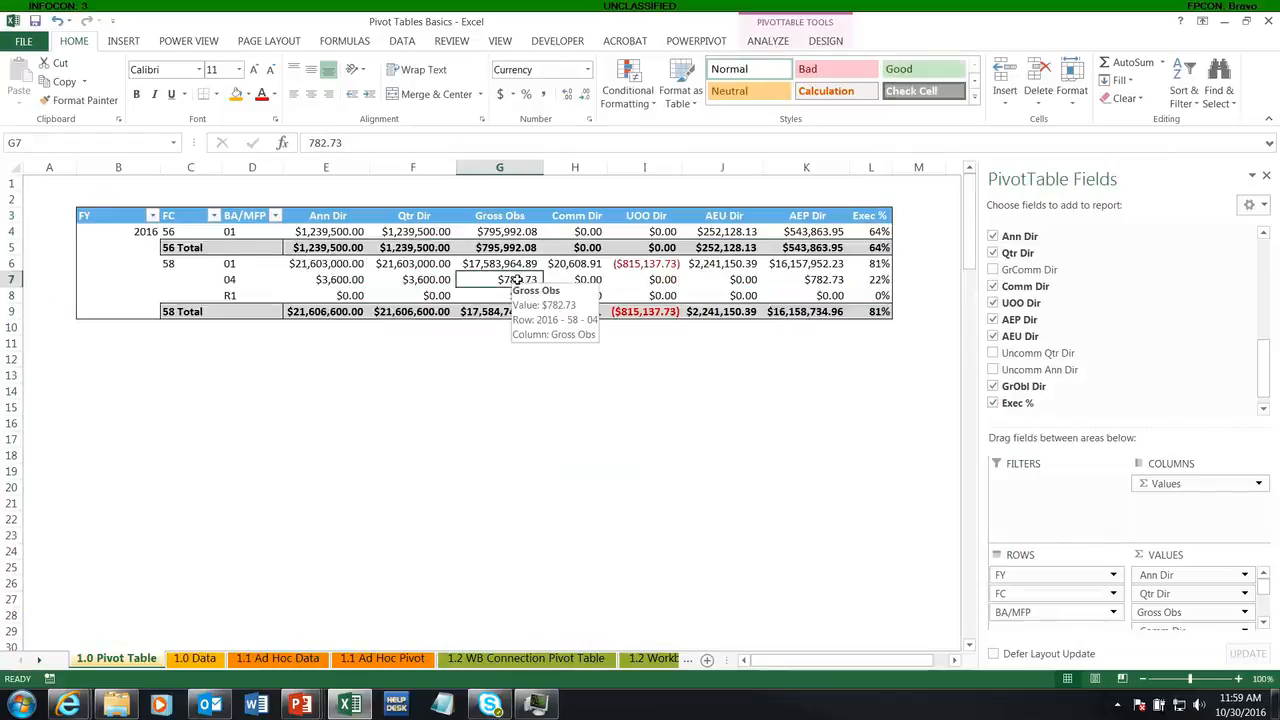
{"action": "right_click", "coordinate": [519, 280]}
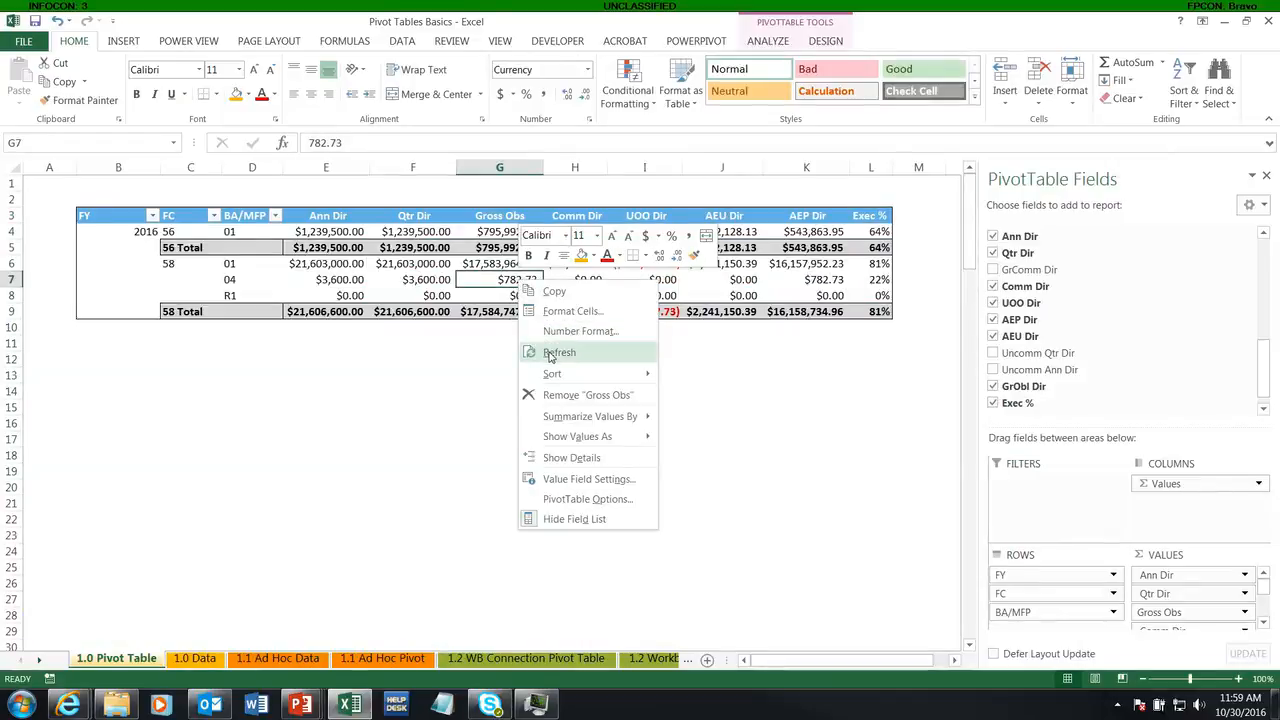
{"action": "left_click", "coordinate": [552, 353]}
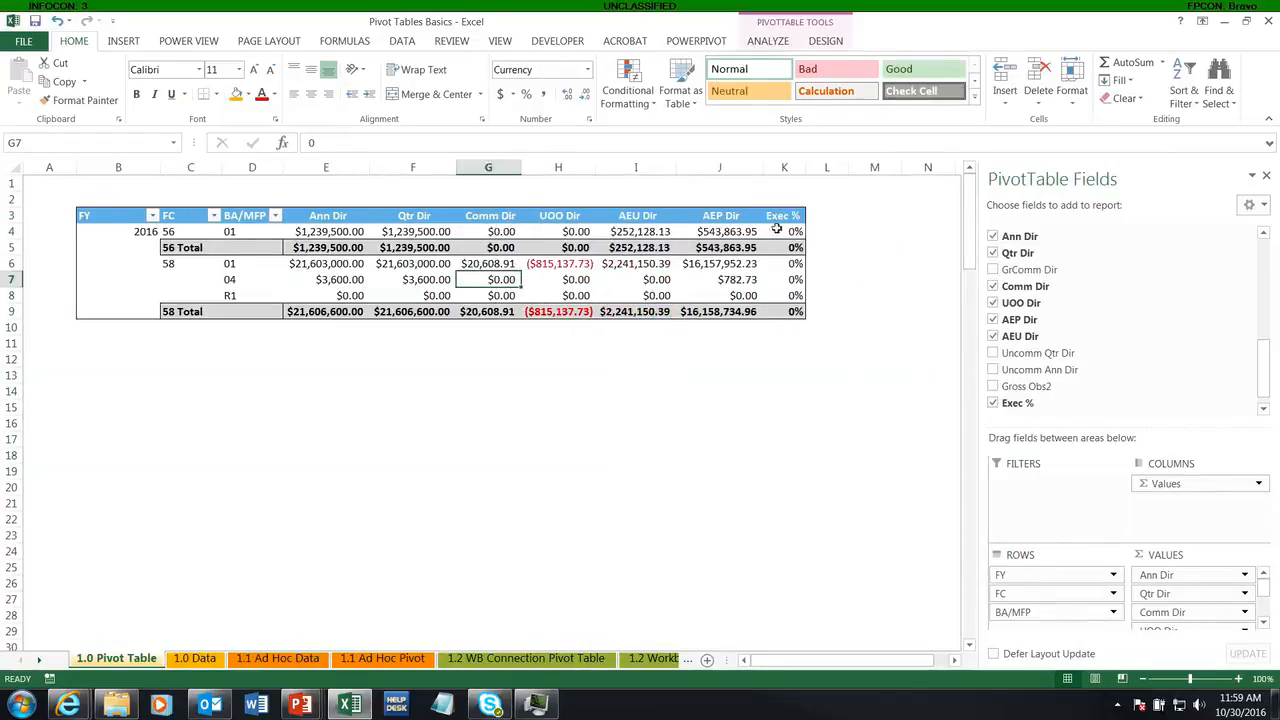
Step: Add the Gross Obs2 field to the pivot table values directly after Qtr Dir
{"action": "left_click_drag", "start_coordinate": [780, 309], "coordinate": [786, 228]}
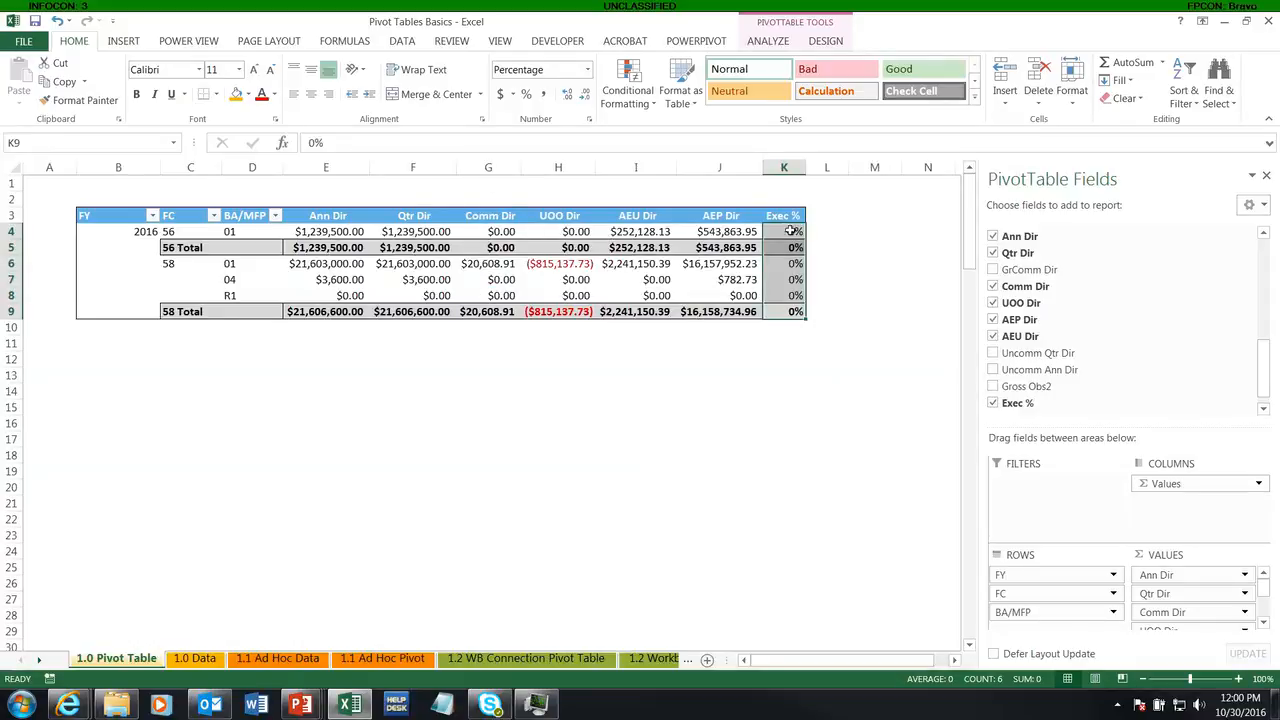
{"action": "left_click_drag", "start_coordinate": [790, 231], "coordinate": [793, 313]}
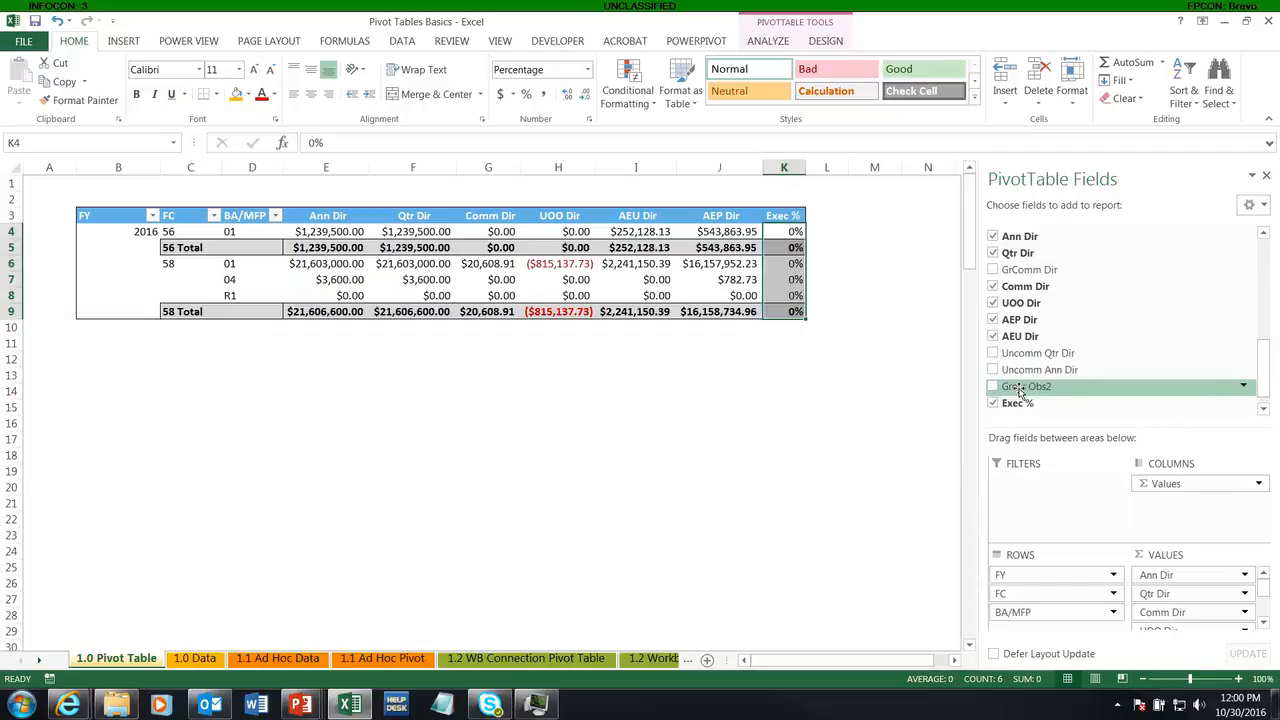
{"action": "left_click_drag", "start_coordinate": [1020, 392], "coordinate": [1166, 606]}
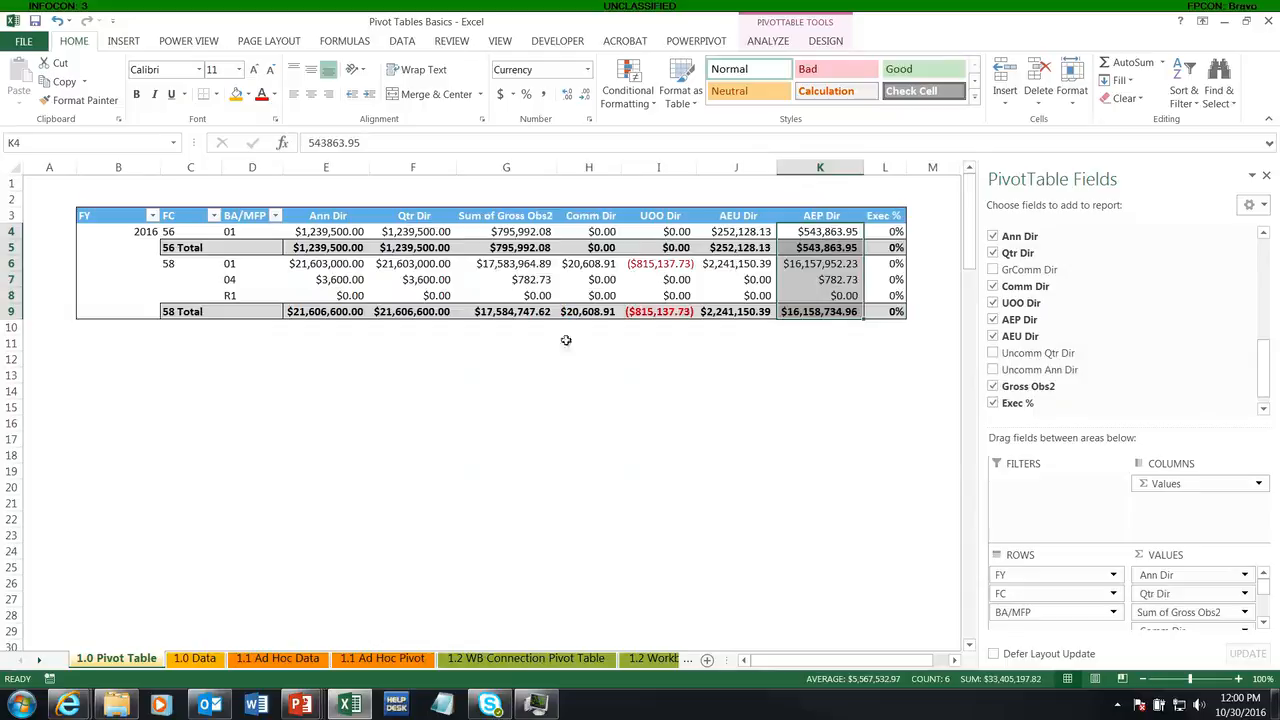
Step: Rename the Sum of Gross Obs2 header in the pivot table to Gross Obs and centre it
{"action": "left_click", "coordinate": [495, 215]}
{"action": "left_click_drag", "start_coordinate": [402, 145], "coordinate": [296, 148]}
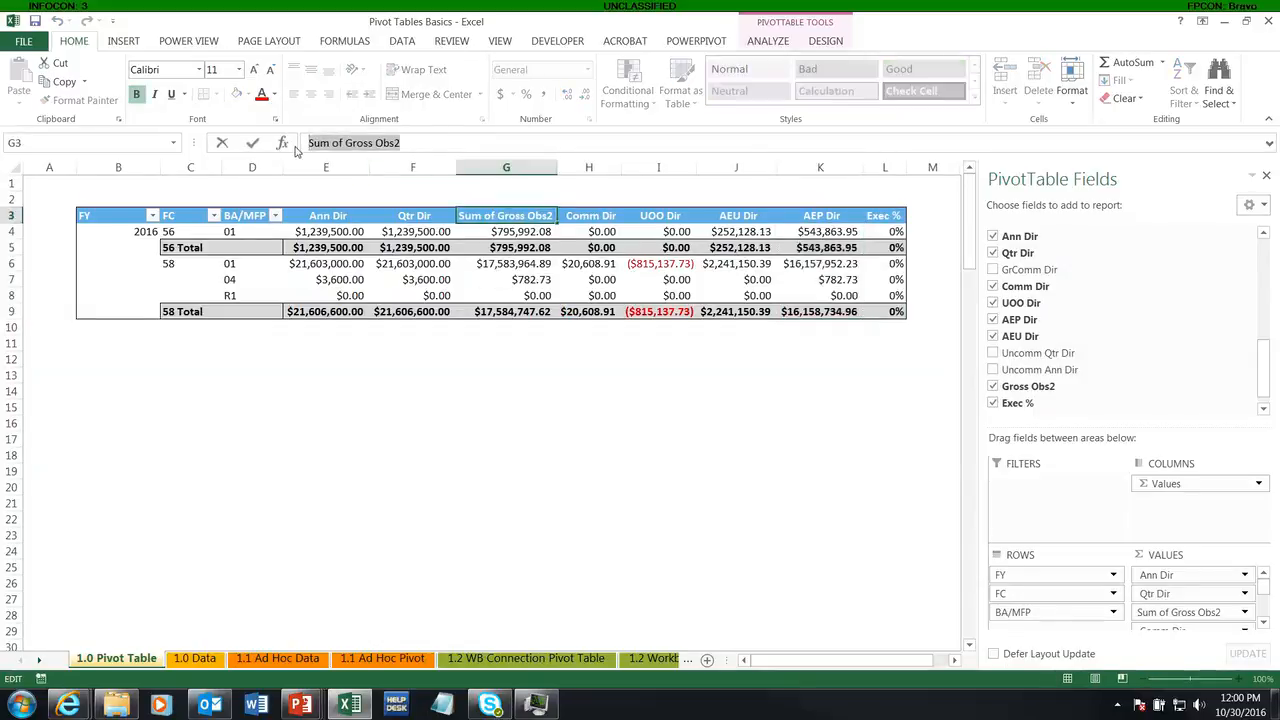
{"action": "type", "text": "Gross Obs"}
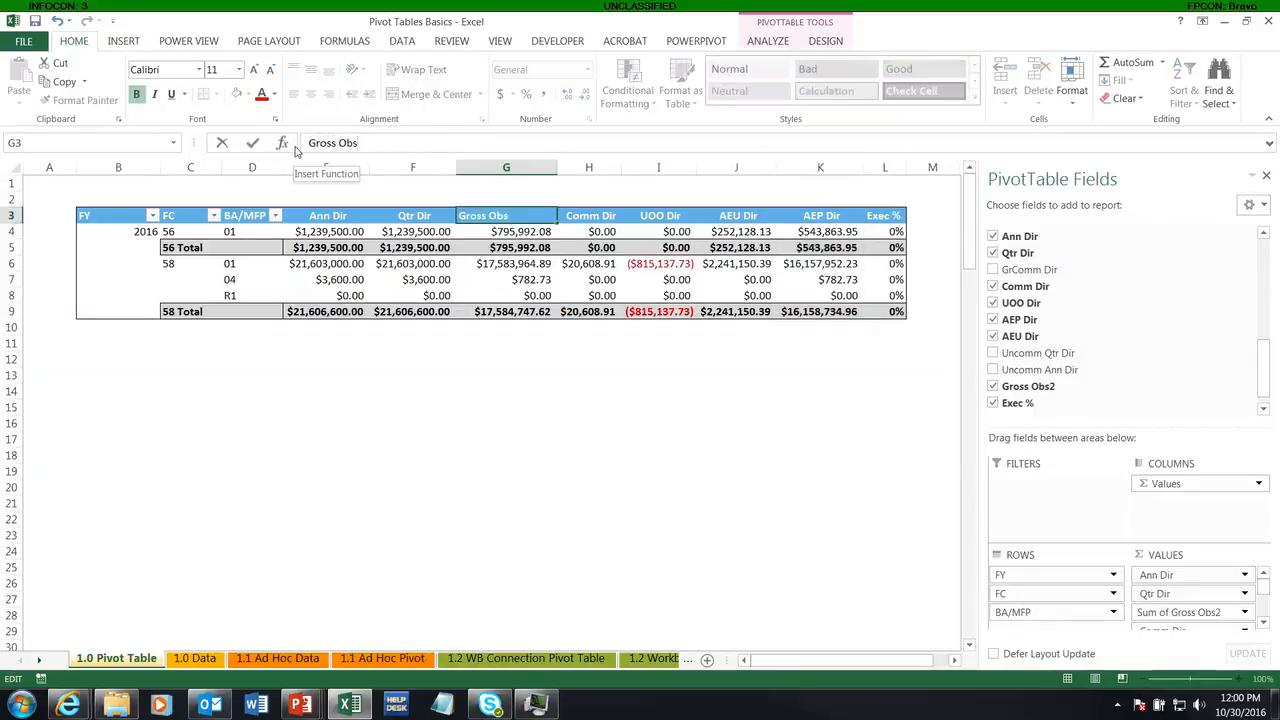
{"action": "key", "text": "Return"}
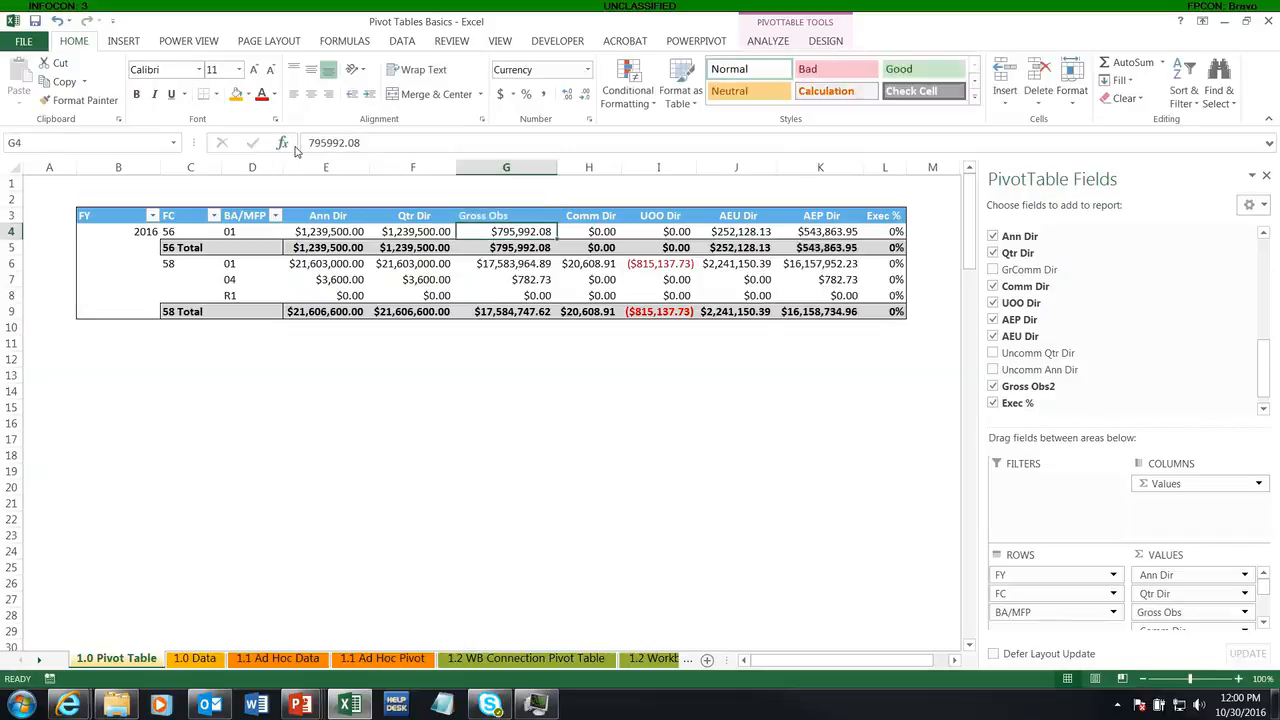
{"action": "left_click", "coordinate": [488, 218]}
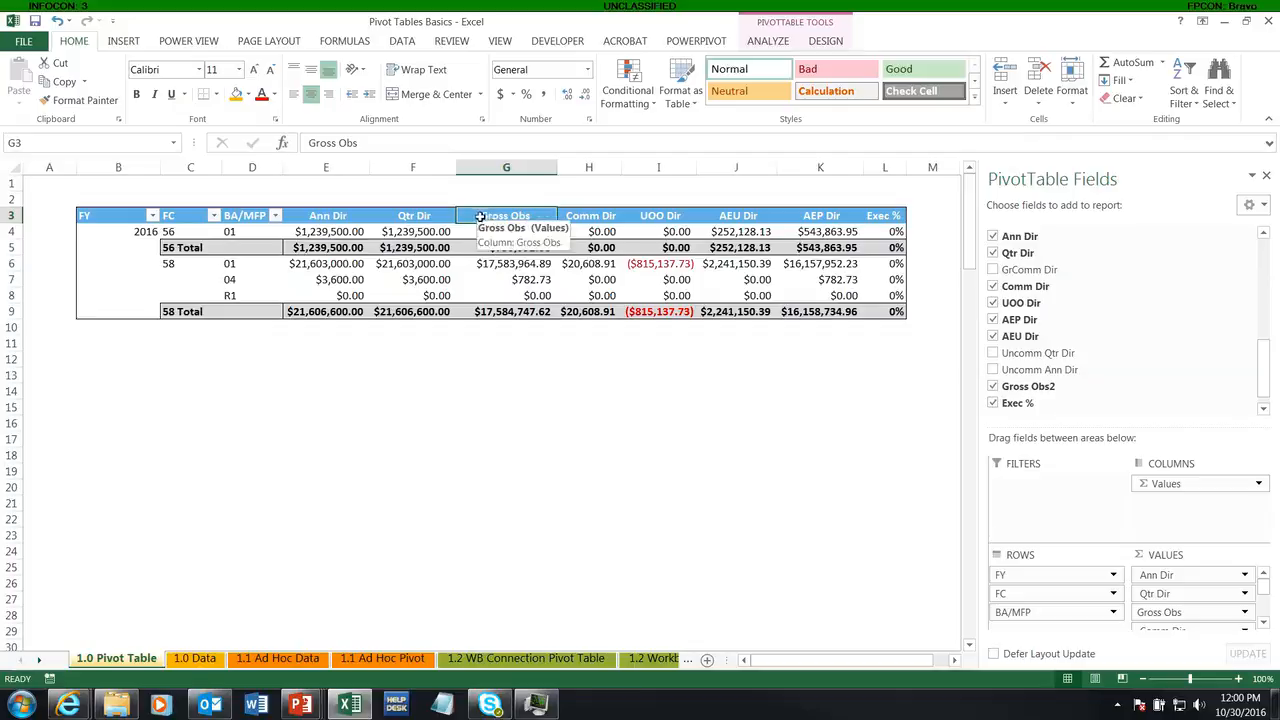
{"action": "left_click", "coordinate": [528, 316]}
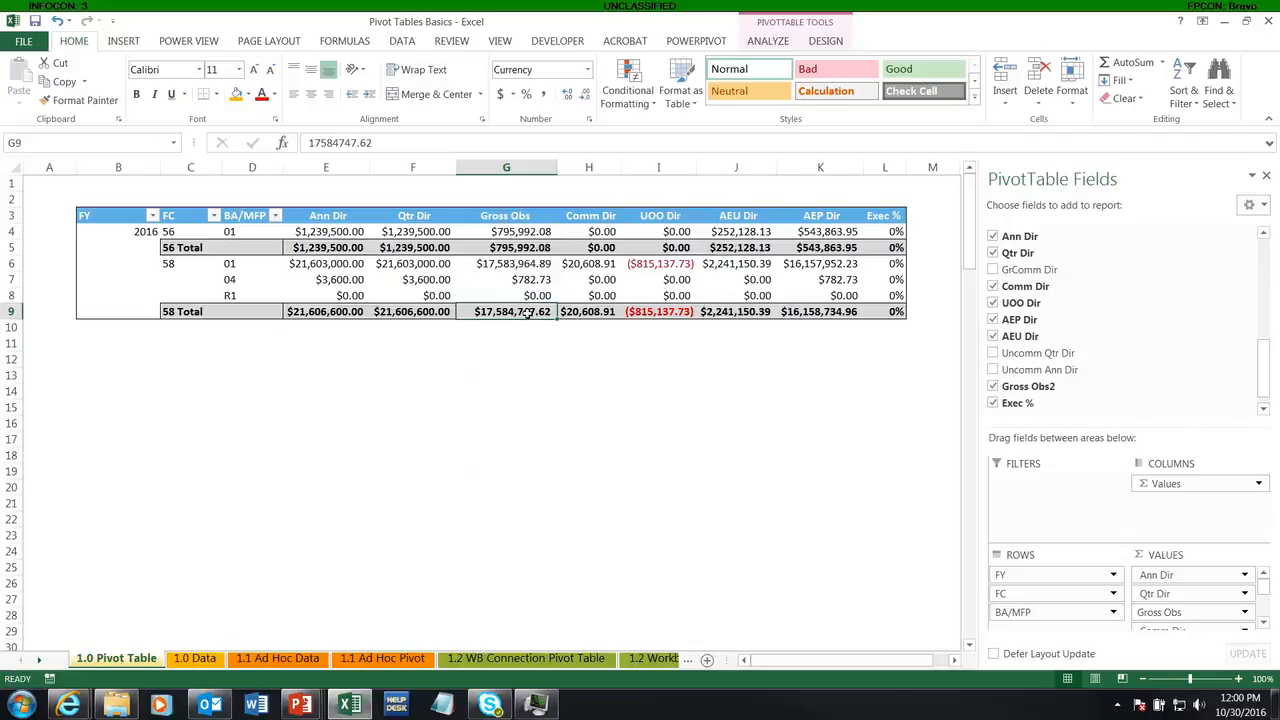
Step: Open the Exec % calculated field for editing
{"action": "left_click", "coordinate": [872, 219]}
{"action": "left_click", "coordinate": [767, 41]}
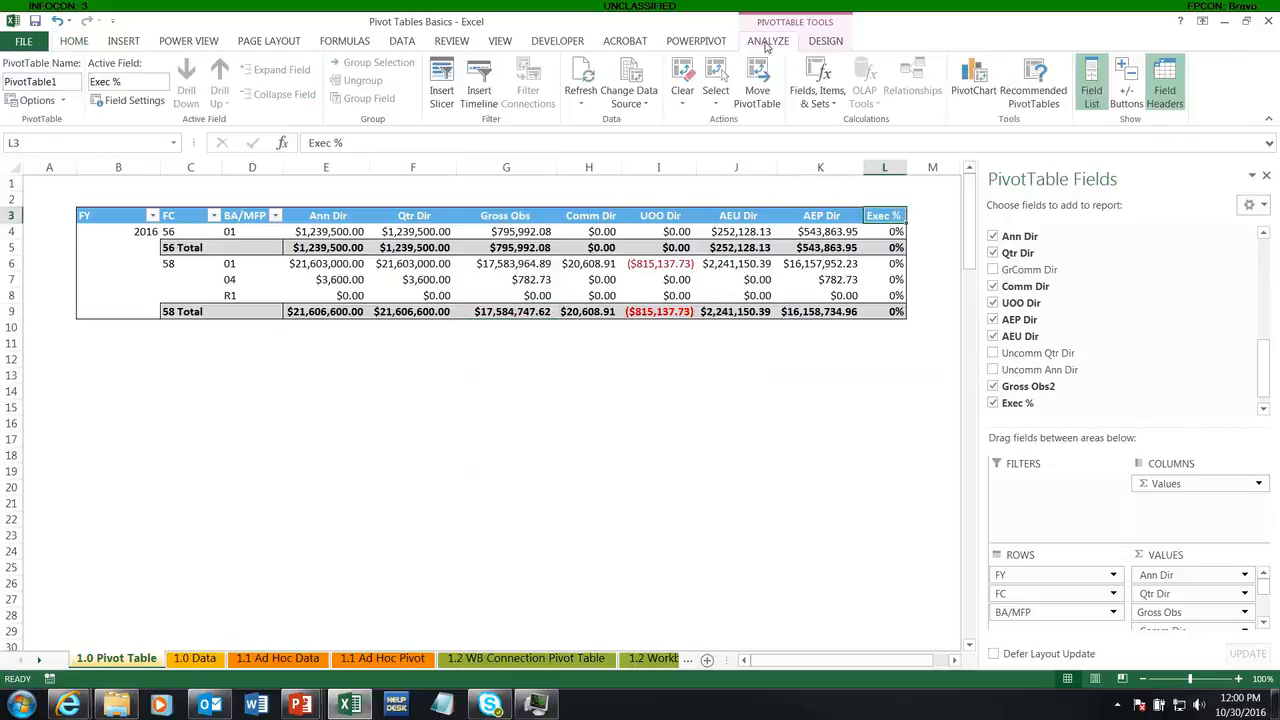
{"action": "left_click", "coordinate": [820, 95]}
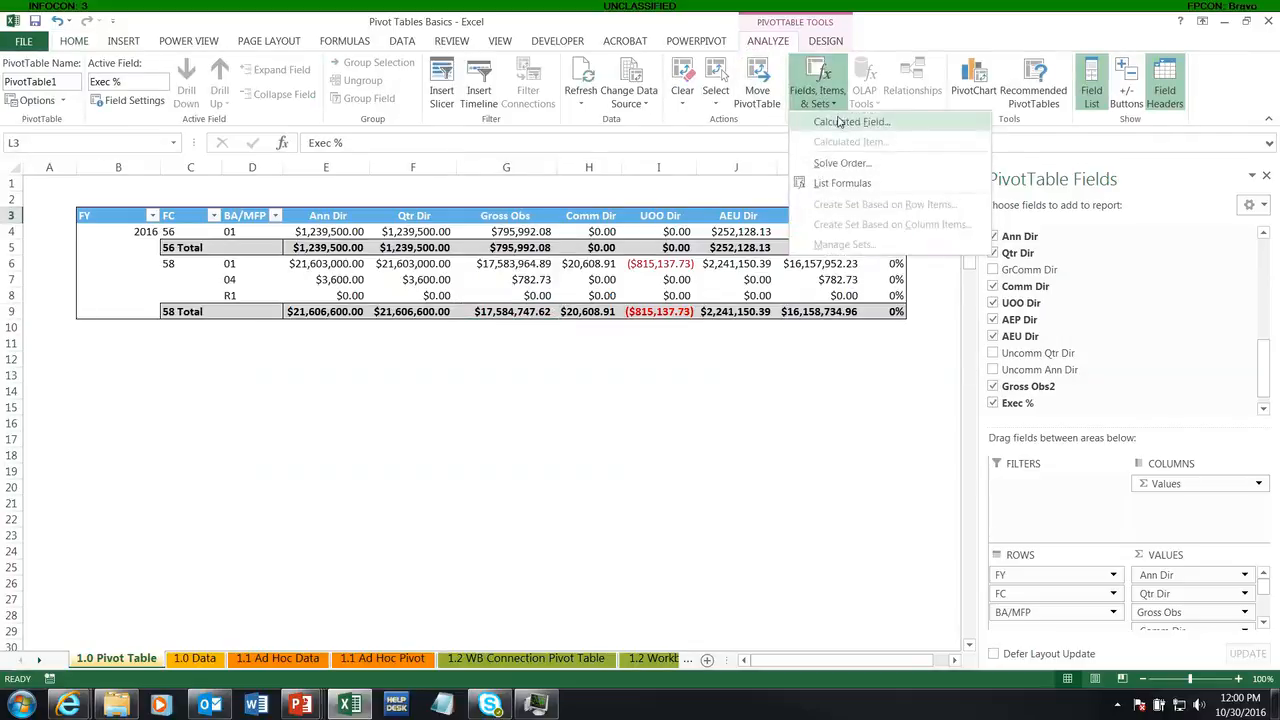
{"action": "left_click", "coordinate": [832, 121]}
{"action": "left_click", "coordinate": [568, 368]}
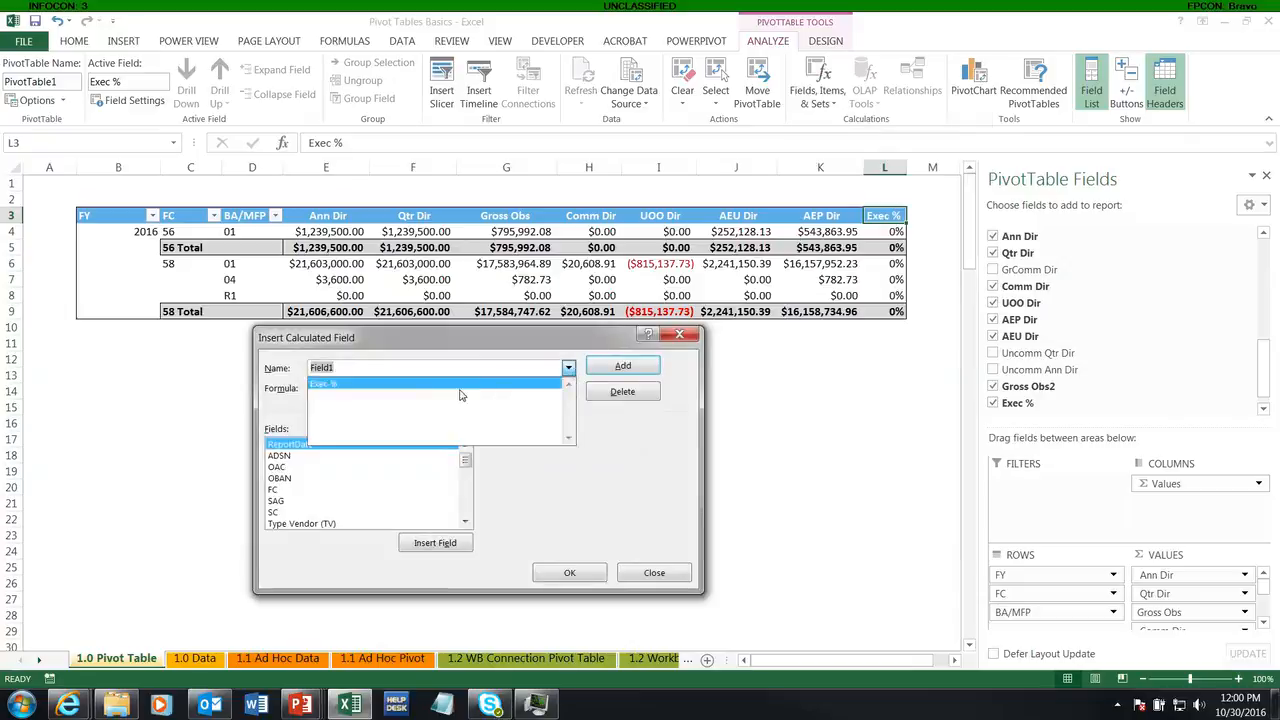
{"action": "left_click", "coordinate": [467, 397]}
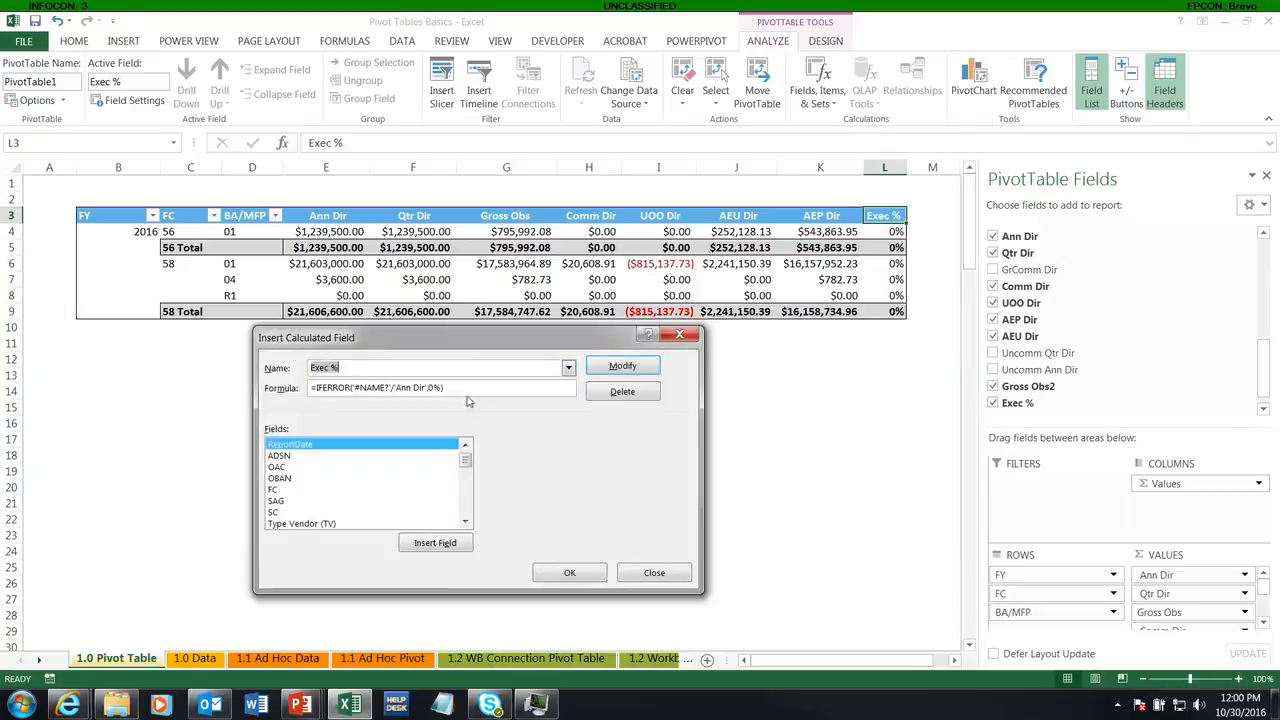
Step: Try to replace the #NAME? reference in the Exec % formula with the Gross Obs2 field
{"action": "left_click", "coordinate": [389, 387]}
{"action": "left_click_drag", "start_coordinate": [378, 392], "coordinate": [360, 390]}
{"action": "left_click", "coordinate": [466, 461]}
{"action": "left_click_drag", "start_coordinate": [466, 461], "coordinate": [466, 508]}
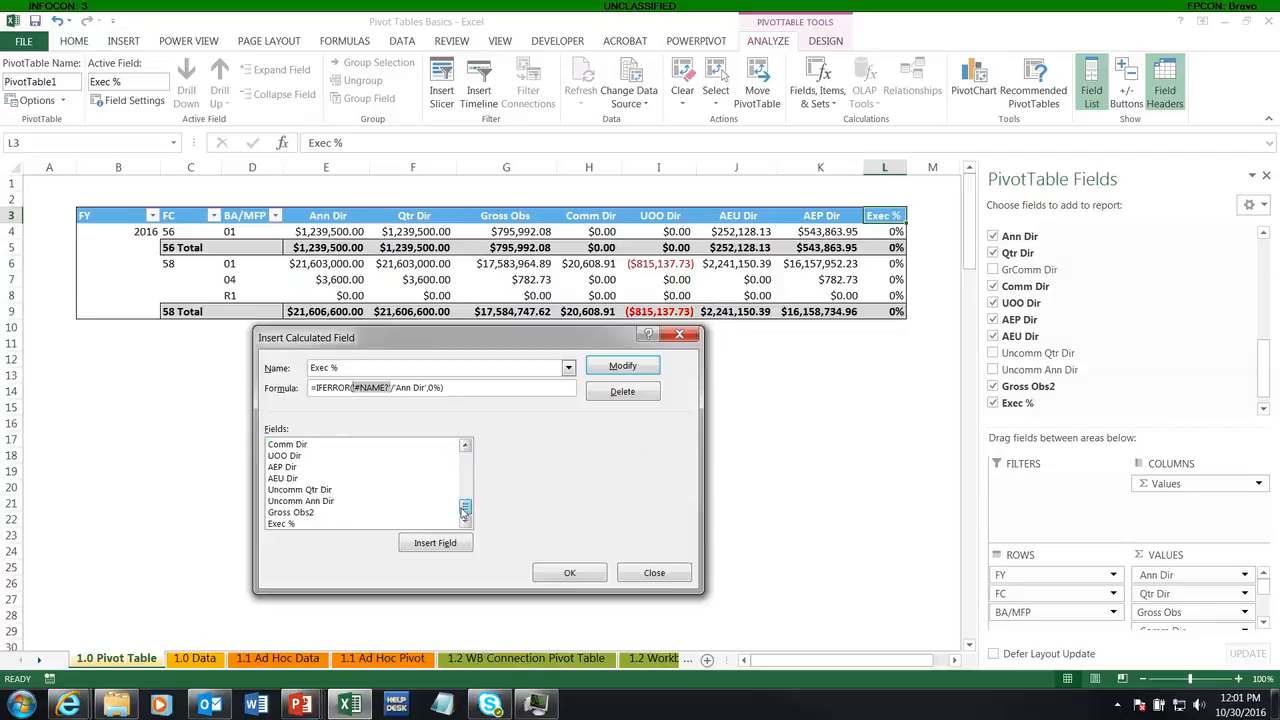
{"action": "double_click", "coordinate": [290, 512]}
{"action": "left_click", "coordinate": [566, 577]}
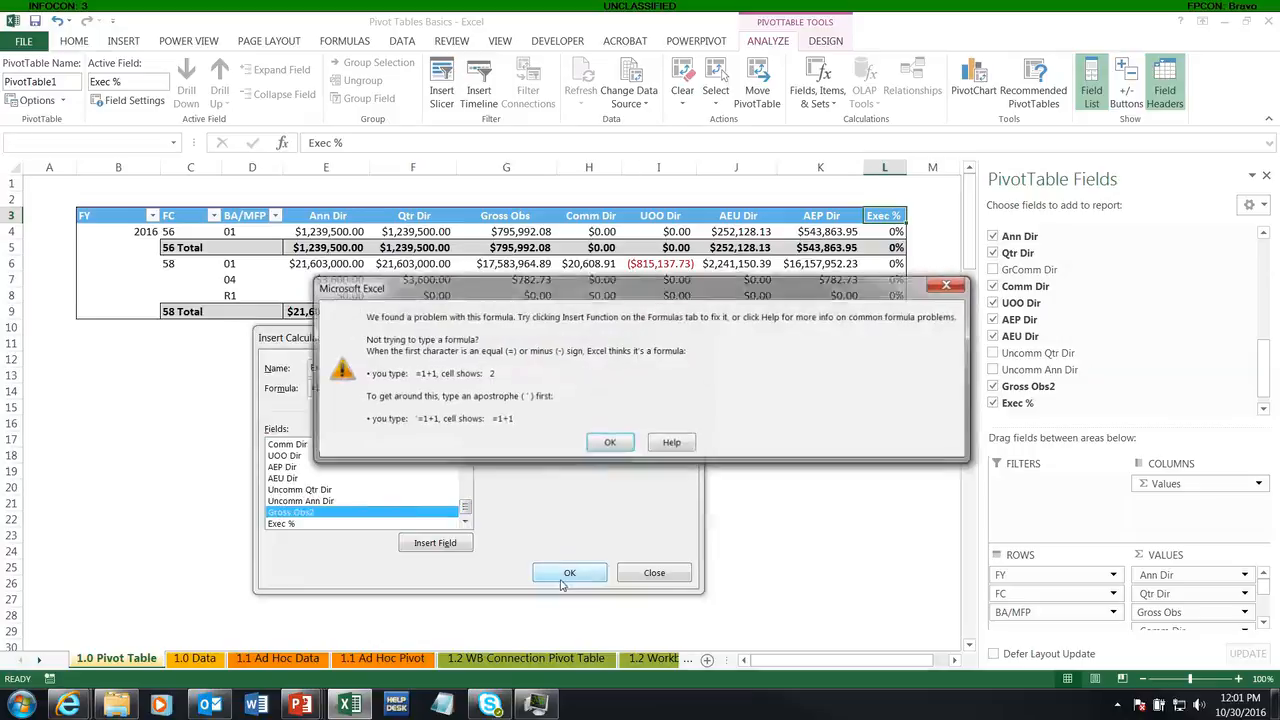
{"action": "left_click", "coordinate": [608, 443]}
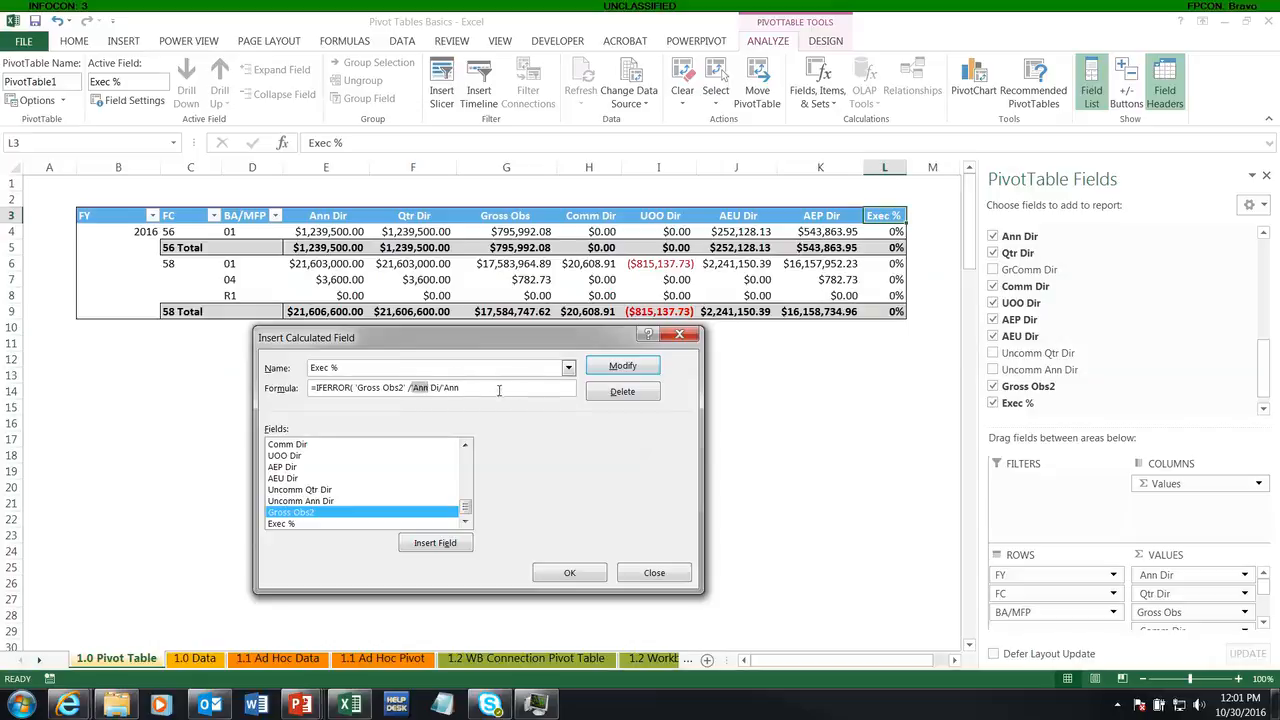
Step: Rebuild the Exec % formula as =IFERROR('Gross Obs2'/'Ann Dir',0%) and apply it
{"action": "left_click_drag", "start_coordinate": [499, 390], "coordinate": [356, 390]}
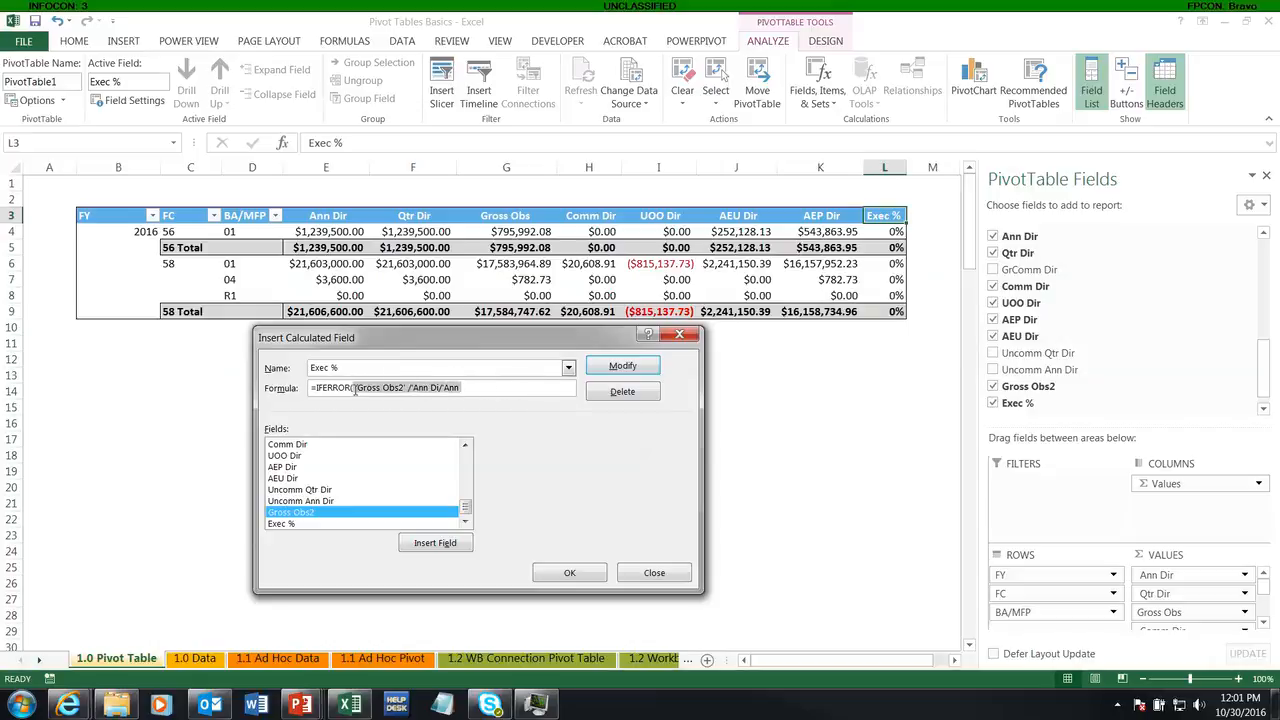
{"action": "key", "text": "BackSpace"}
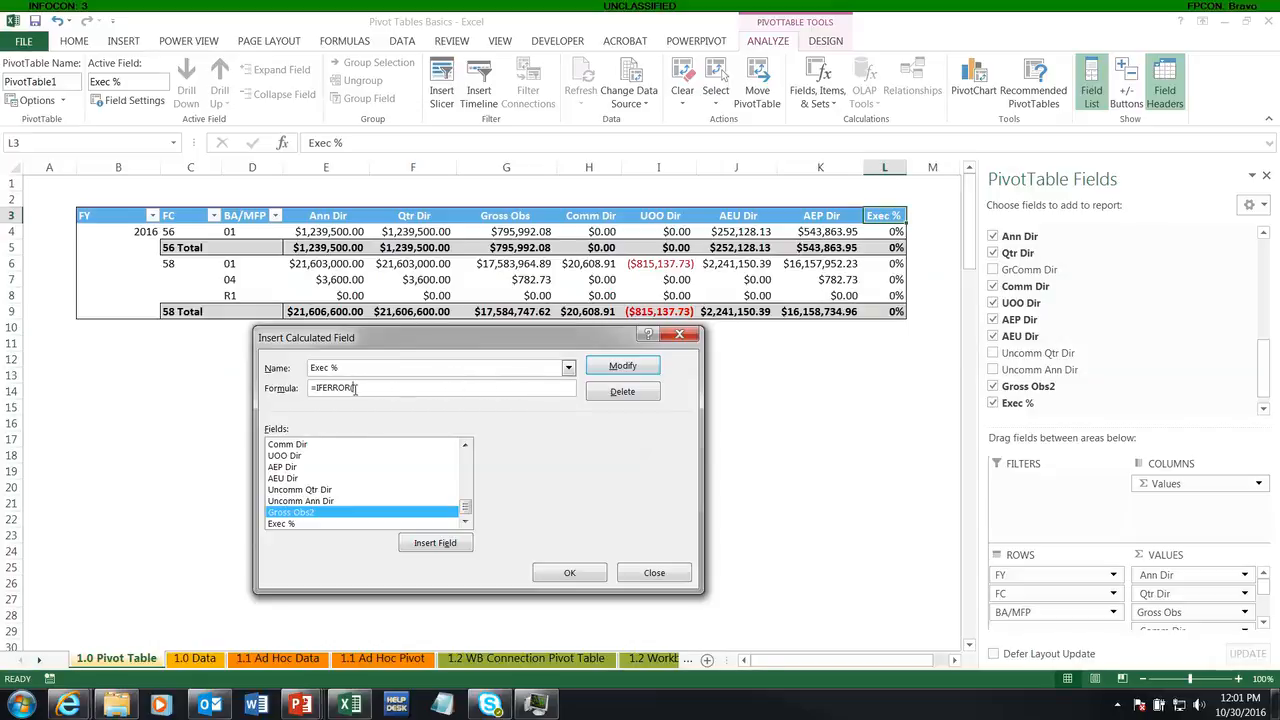
{"action": "double_click", "coordinate": [288, 517]}
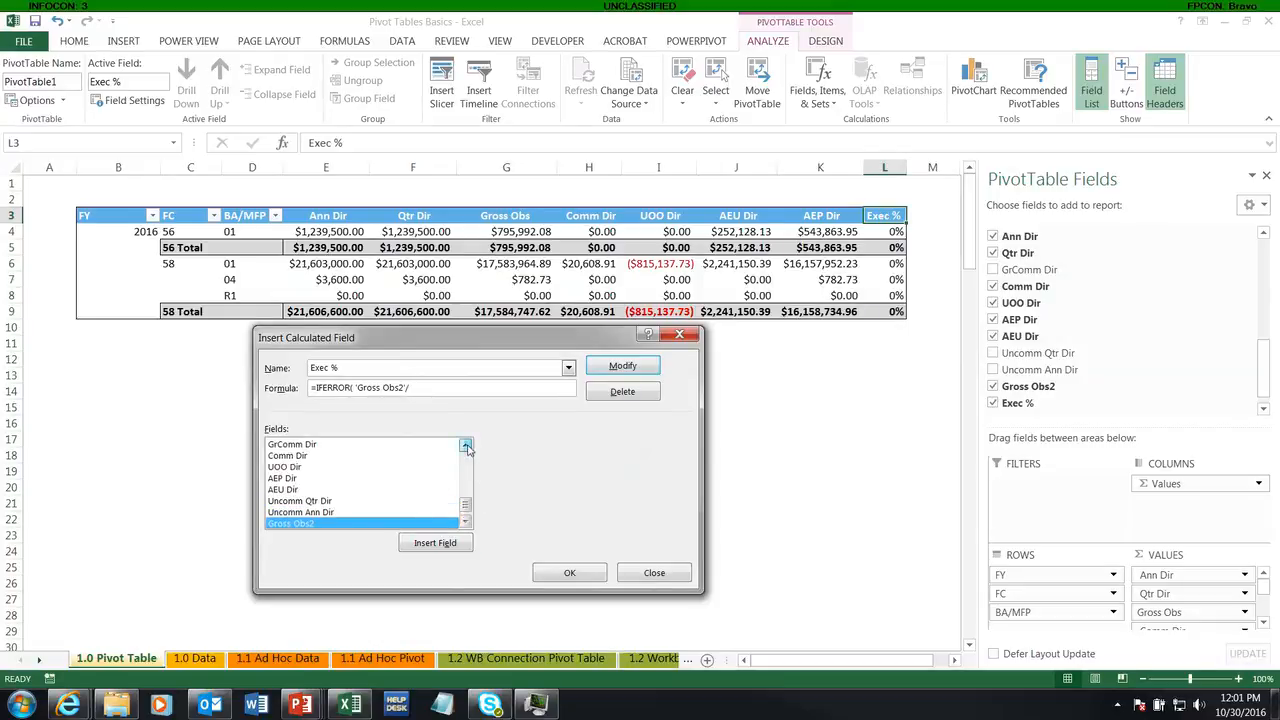
{"action": "scroll", "coordinate": [465, 444], "scroll_direction": "up", "scroll_amount": 5}
{"action": "double_click", "coordinate": [276, 468]}
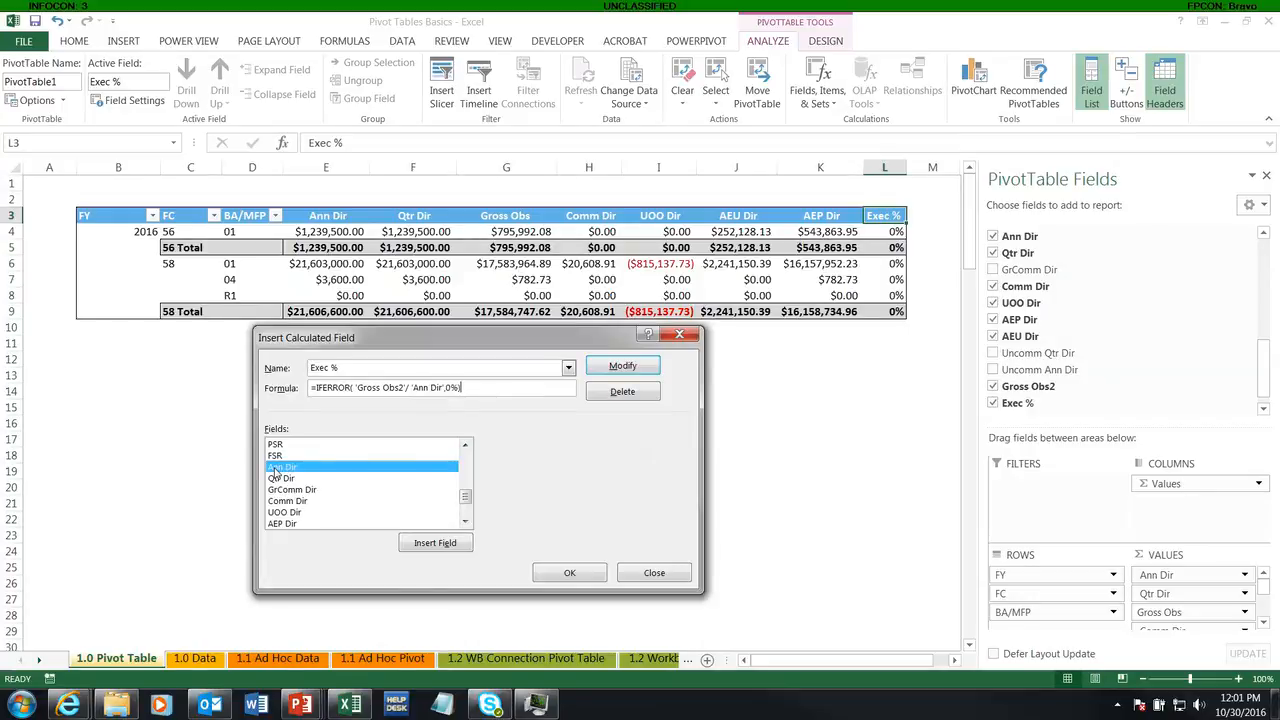
{"action": "left_click", "coordinate": [569, 573]}
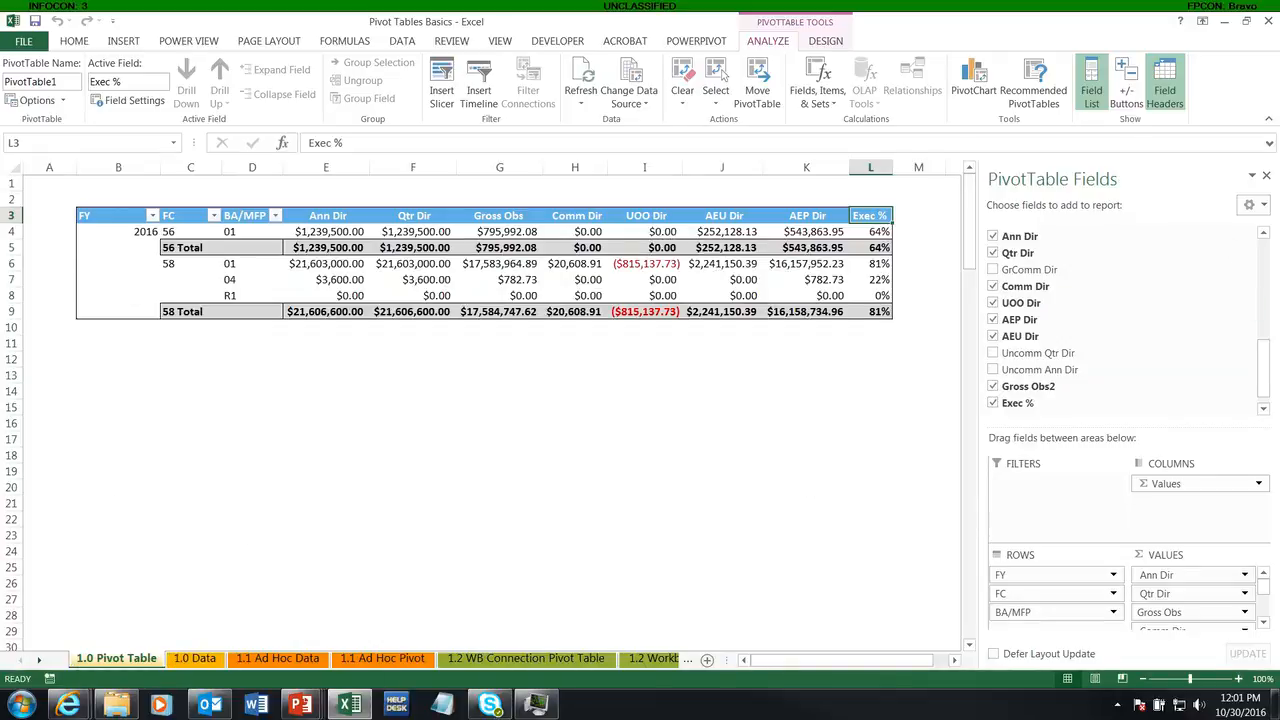
Step: Hide the PivotTable field list and bring up the header and first rows of the 1.1 Ad Hoc Data sheet
{"action": "left_click", "coordinate": [1266, 175]}
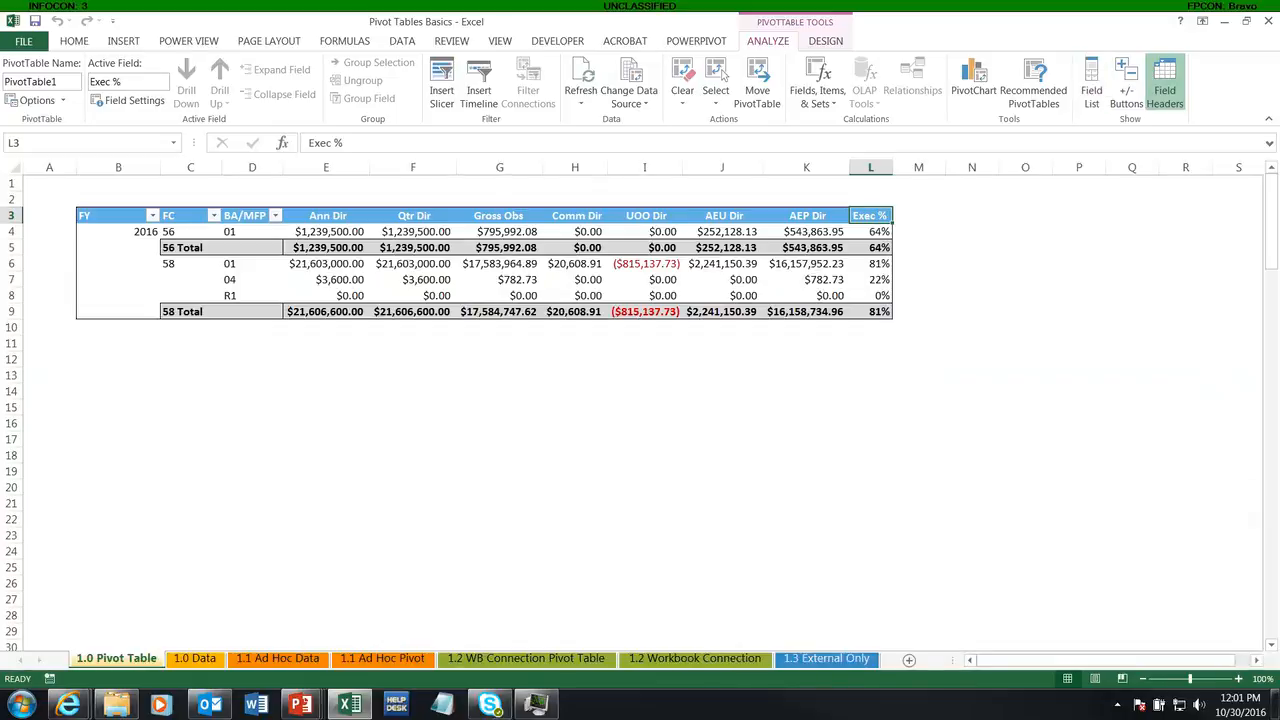
{"action": "left_click", "coordinate": [302, 659]}
{"action": "scroll", "coordinate": [223, 409], "scroll_direction": "down", "scroll_amount": 6}
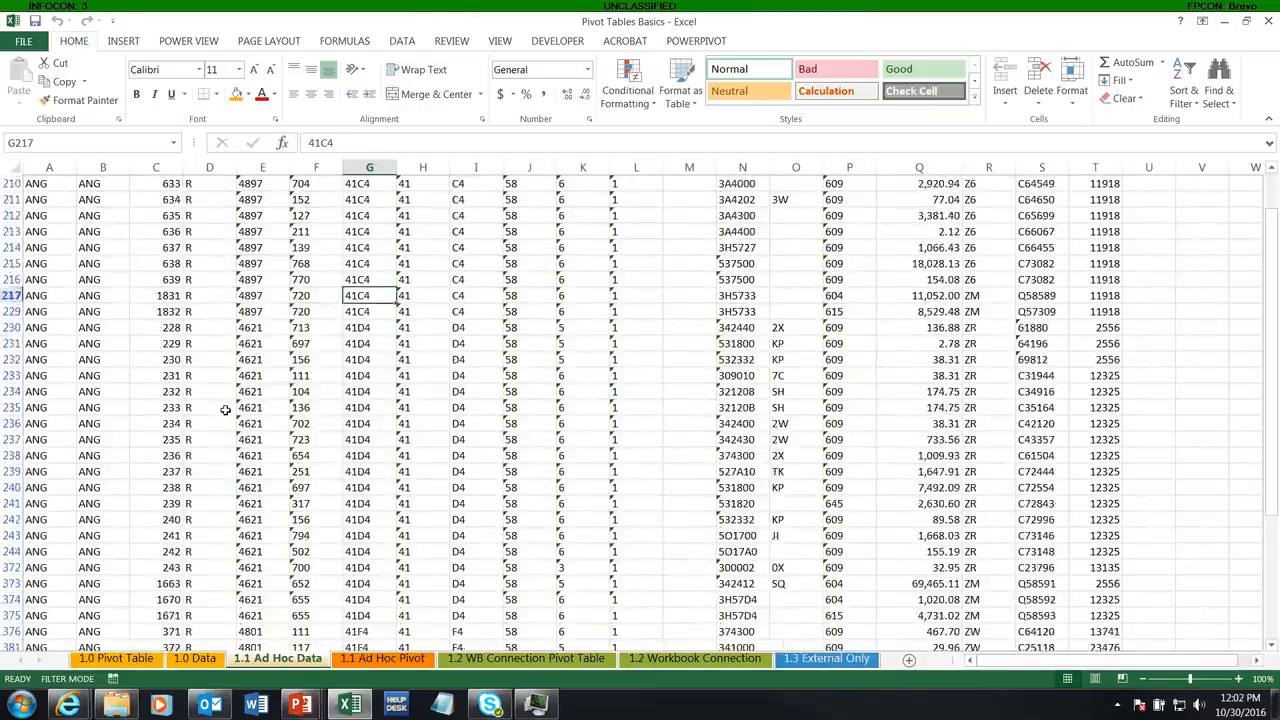
{"action": "scroll", "coordinate": [225, 410], "scroll_direction": "up", "scroll_amount": 6}
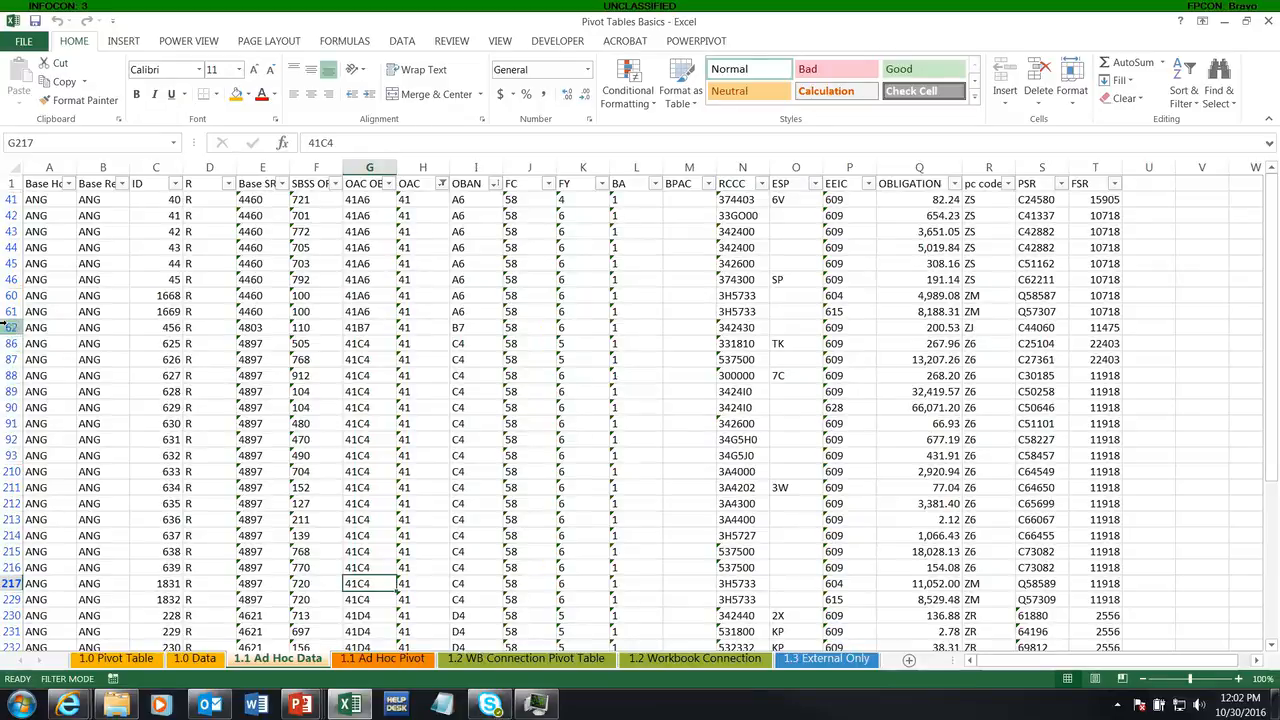
Step: Remove the OAC filter from the ad hoc data by turning filtering off and on again for the header row
{"action": "left_click", "coordinate": [441, 184]}
{"action": "left_click", "coordinate": [441, 184]}
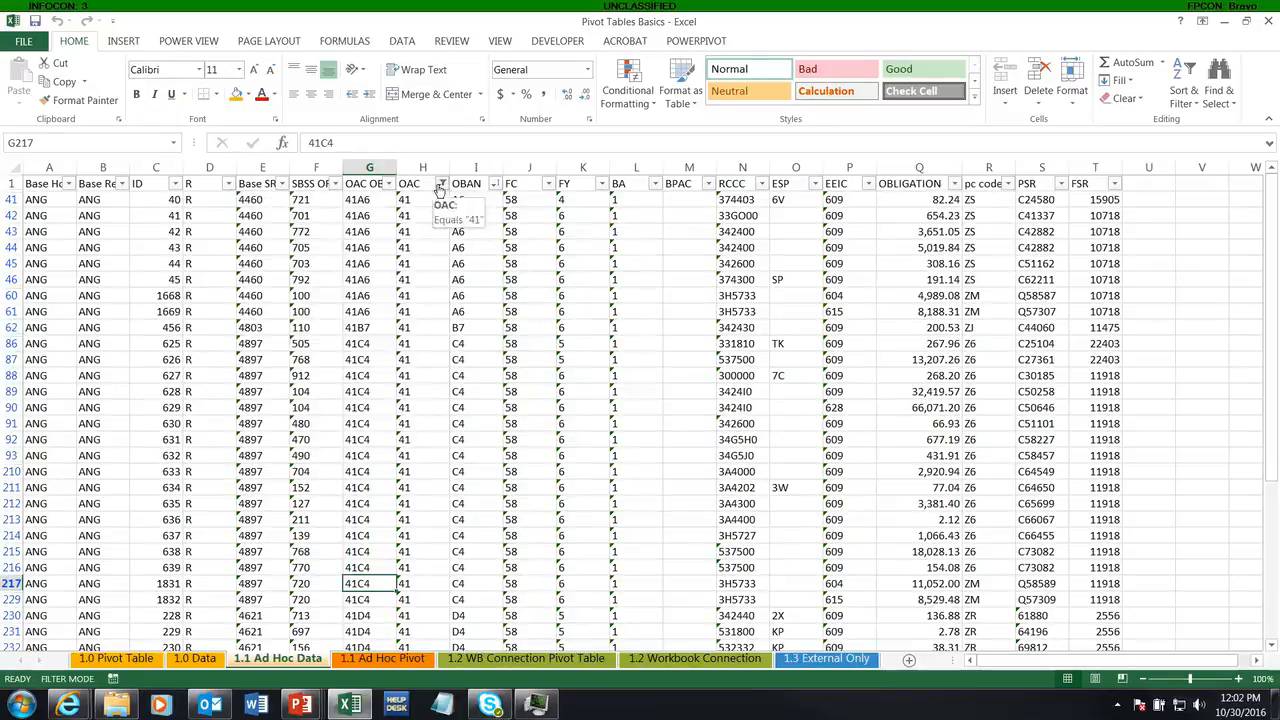
{"action": "left_click", "coordinate": [400, 281]}
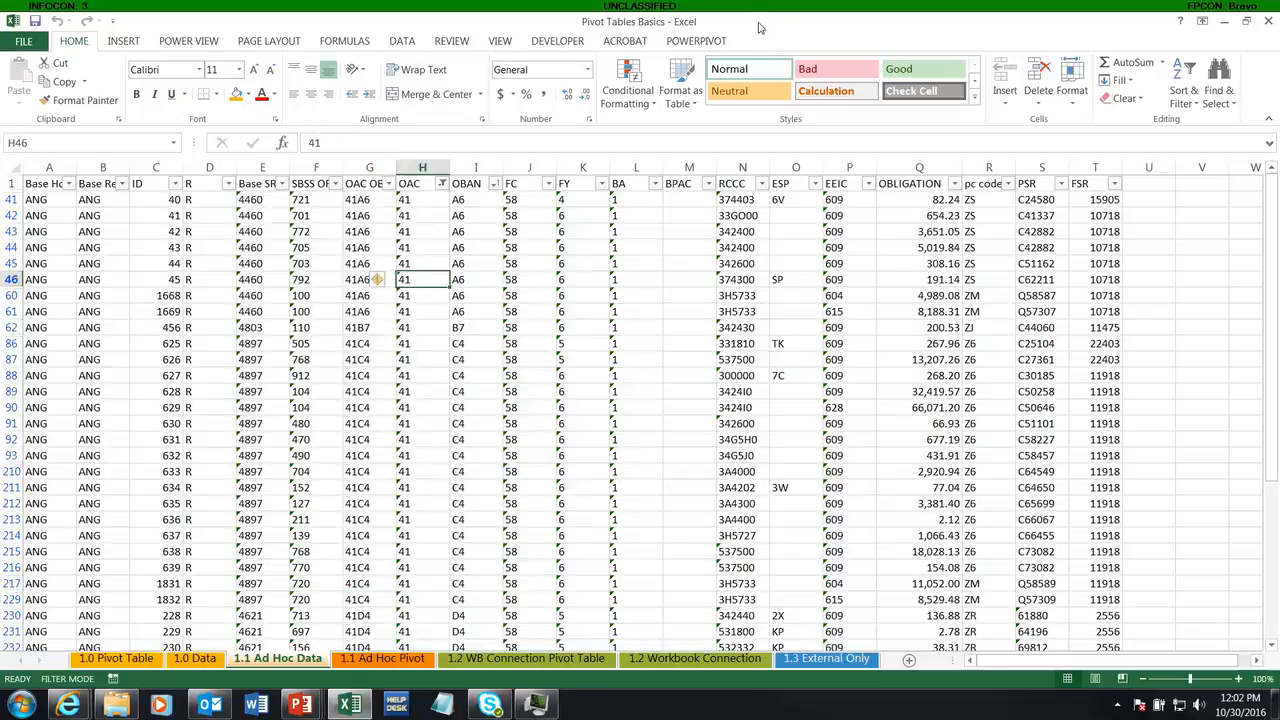
{"action": "left_click", "coordinate": [708, 190]}
{"action": "left_click", "coordinate": [708, 190]}
{"action": "left_click", "coordinate": [689, 184]}
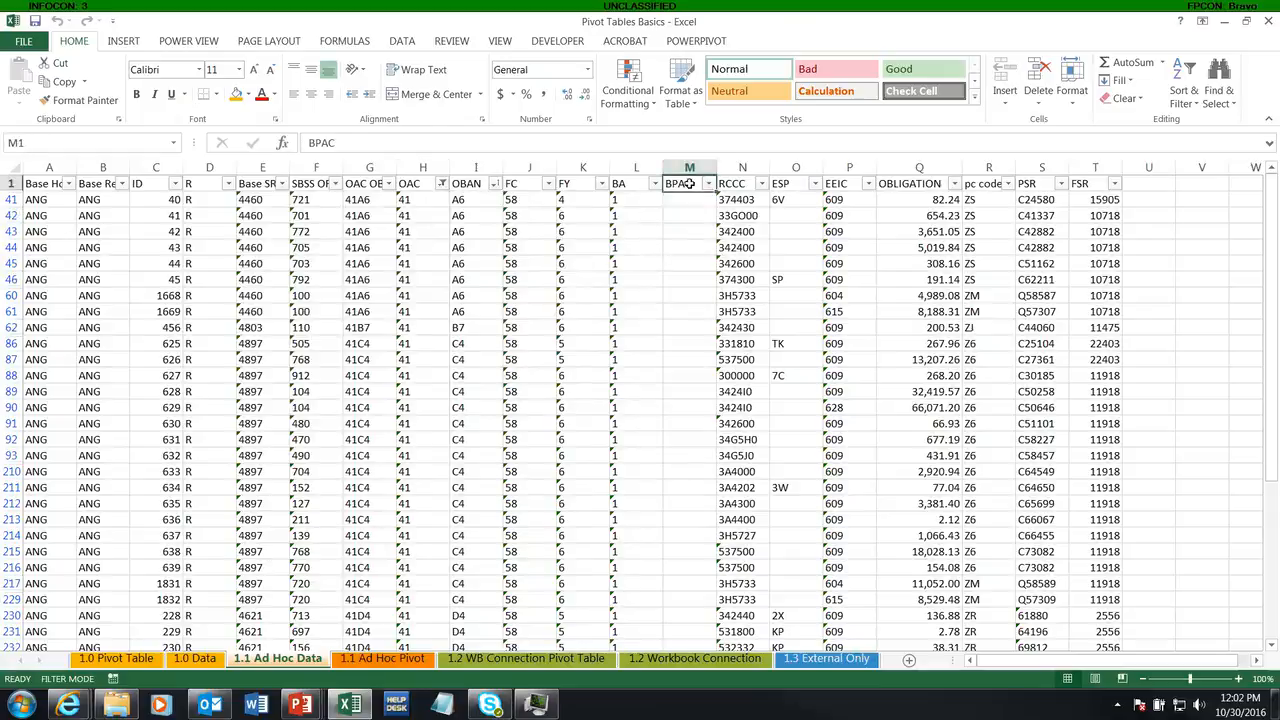
{"action": "left_click", "coordinate": [412, 40]}
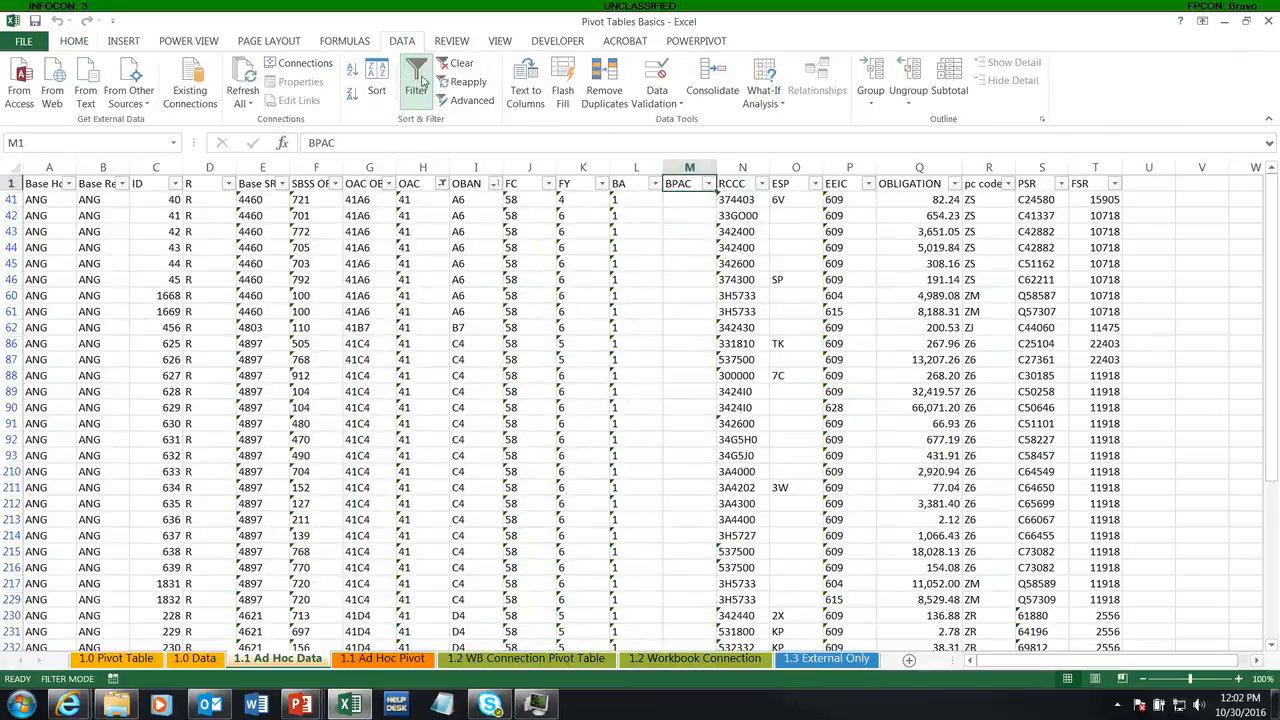
{"action": "left_click", "coordinate": [418, 82]}
{"action": "left_click", "coordinate": [422, 83]}
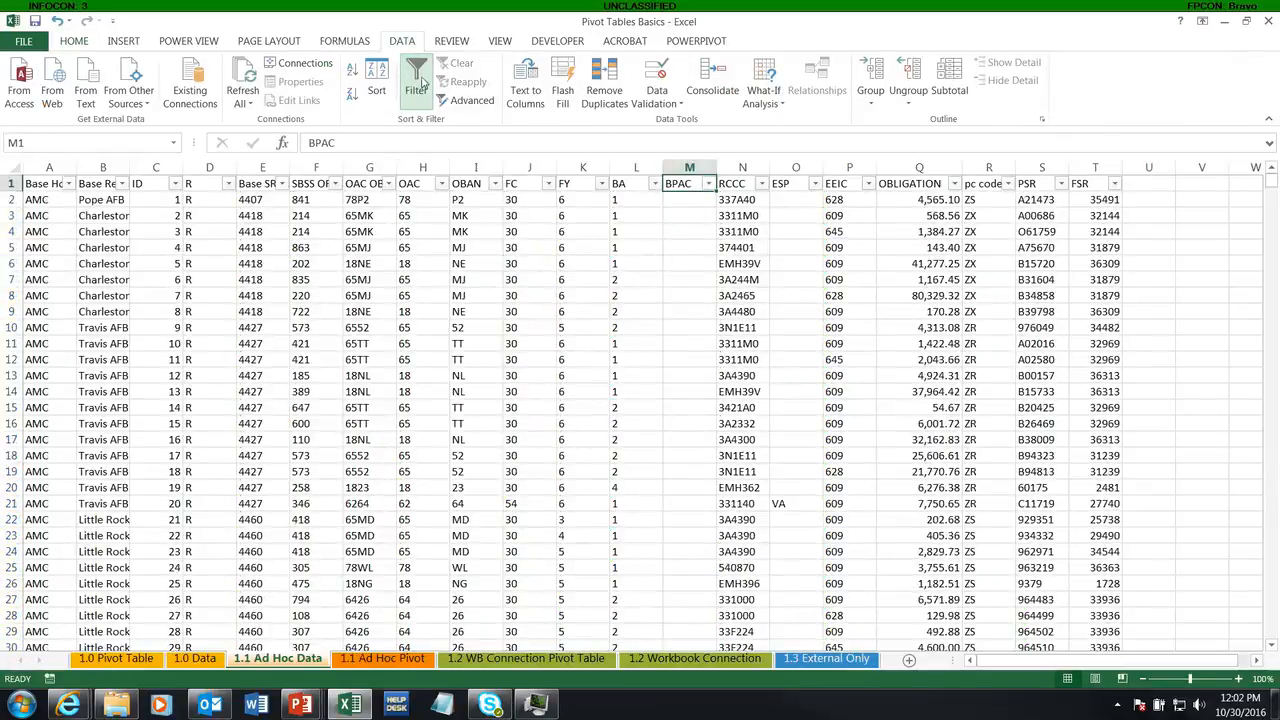
Step: Turn off filtering on the ad hoc data and convert the range $A$1:$T$1885 into a table with headers
{"action": "left_click", "coordinate": [300, 264]}
{"action": "scroll", "coordinate": [270, 264], "scroll_direction": "down", "scroll_amount": 7}
{"action": "scroll", "coordinate": [270, 265], "scroll_direction": "up", "scroll_amount": 7}
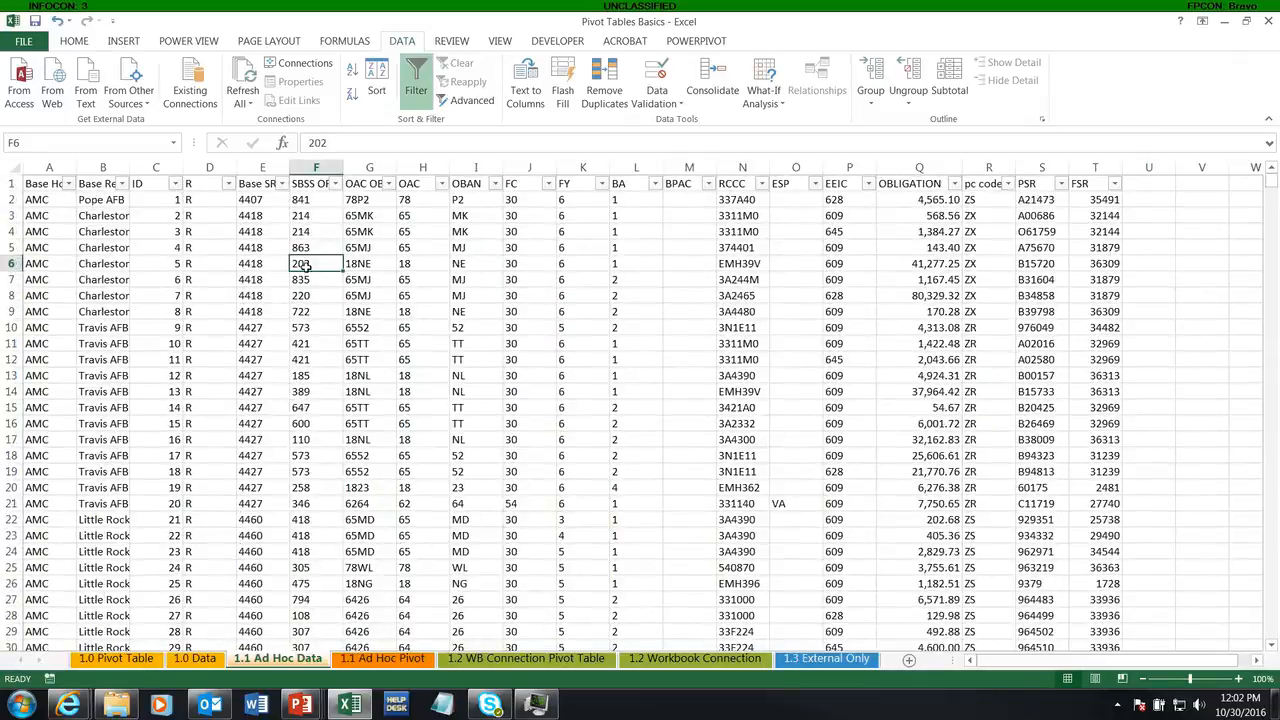
{"action": "left_click", "coordinate": [416, 88]}
{"action": "left_click", "coordinate": [369, 247]}
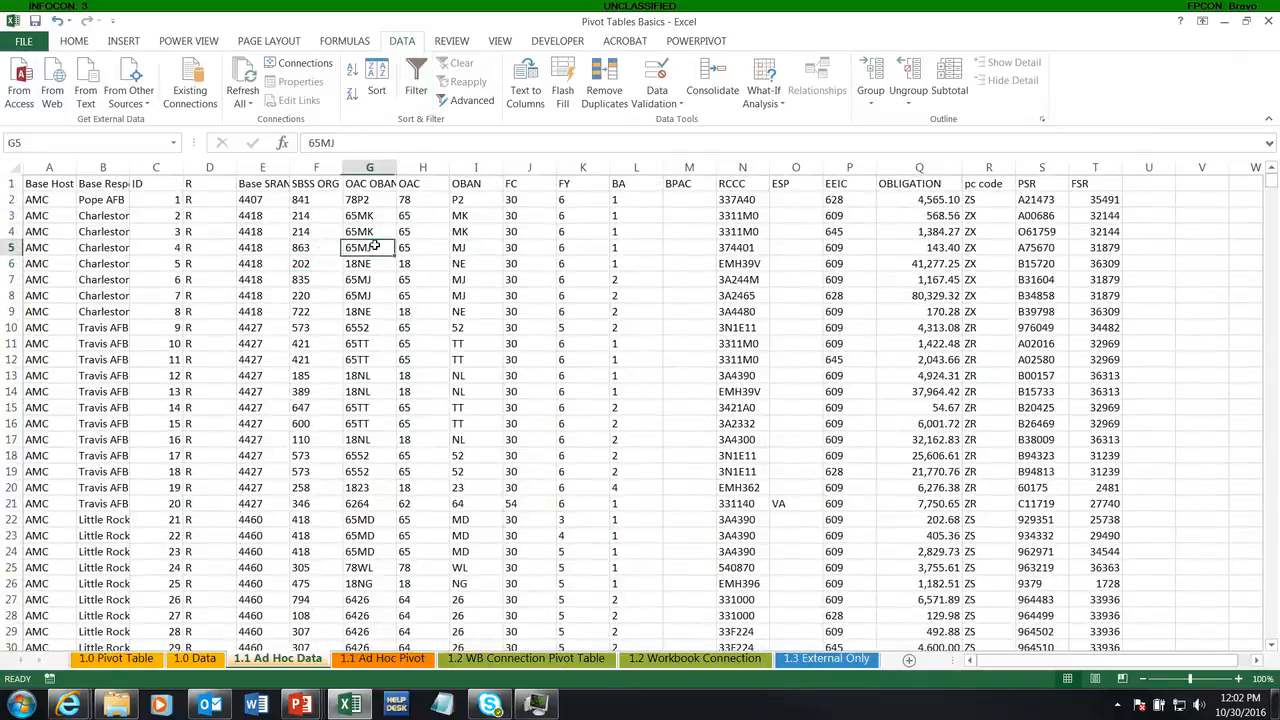
{"action": "key", "text": "ctrl+t"}
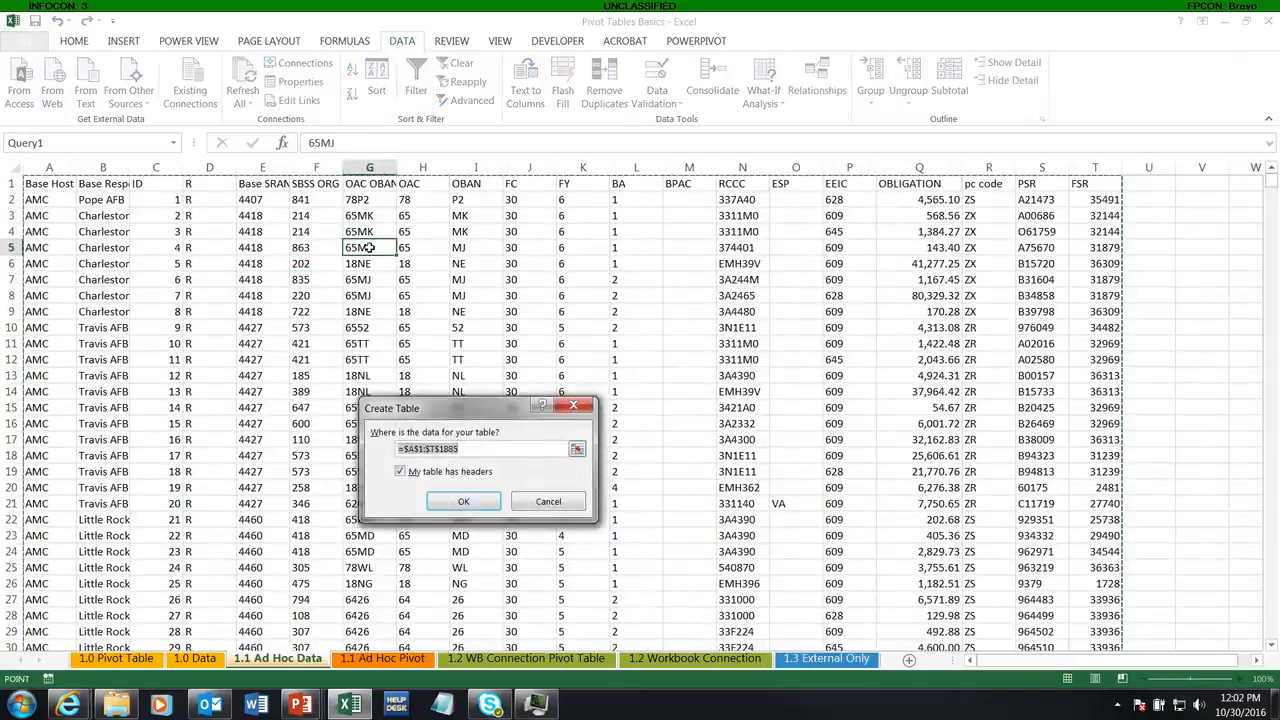
{"action": "key", "text": "Return"}
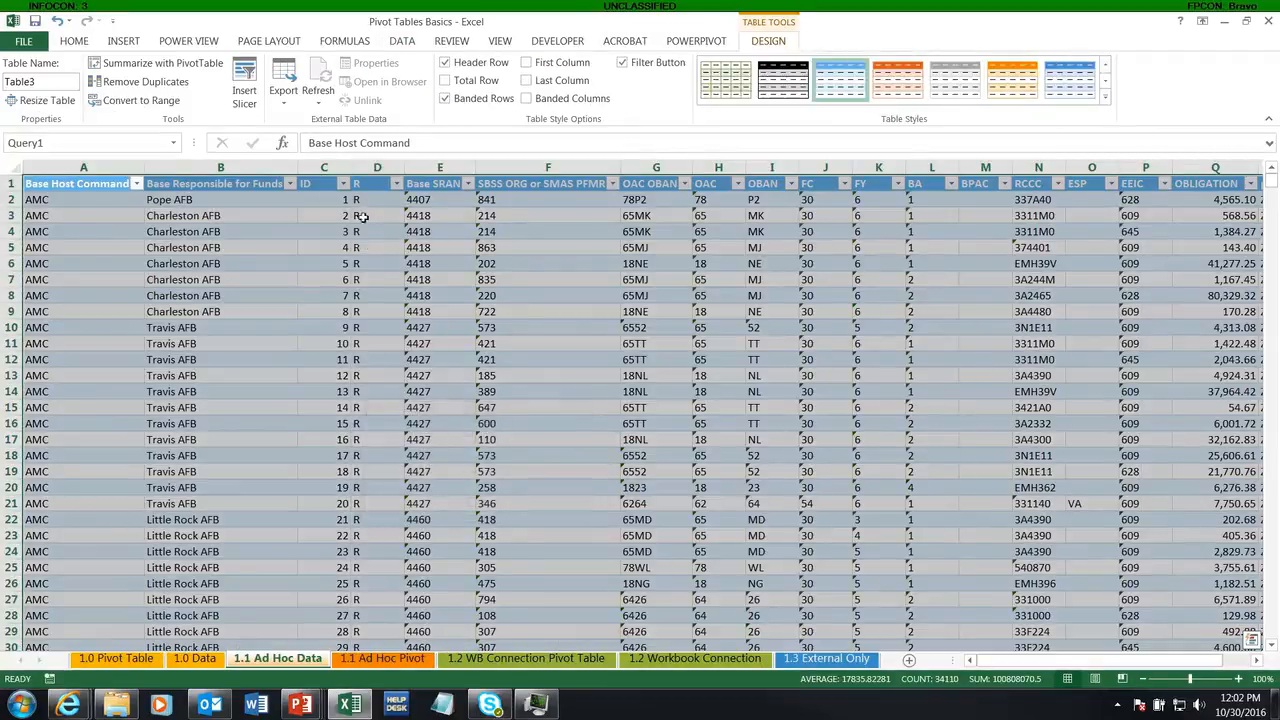
Step: Create a PivotTable from the ad hoc data table on a new worksheet
{"action": "left_click", "coordinate": [398, 331]}
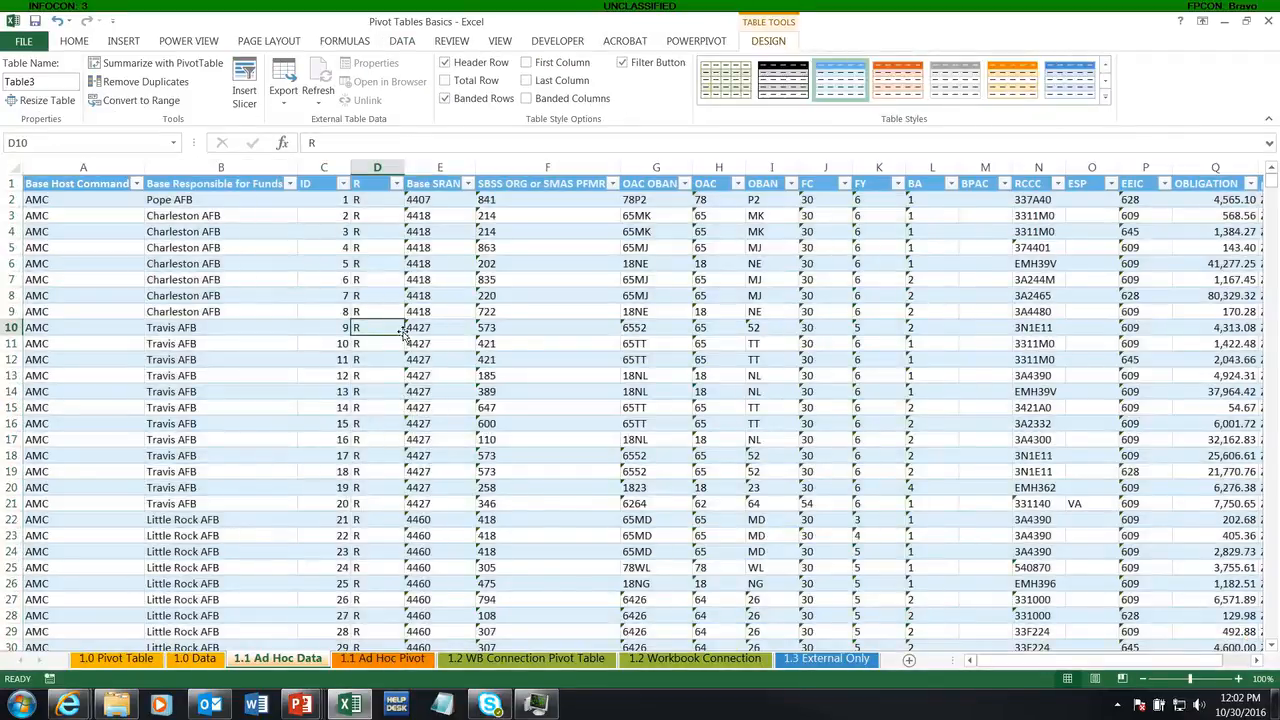
{"action": "key", "text": "alt"}
{"action": "key", "text": "n"}
{"action": "key", "text": "v"}
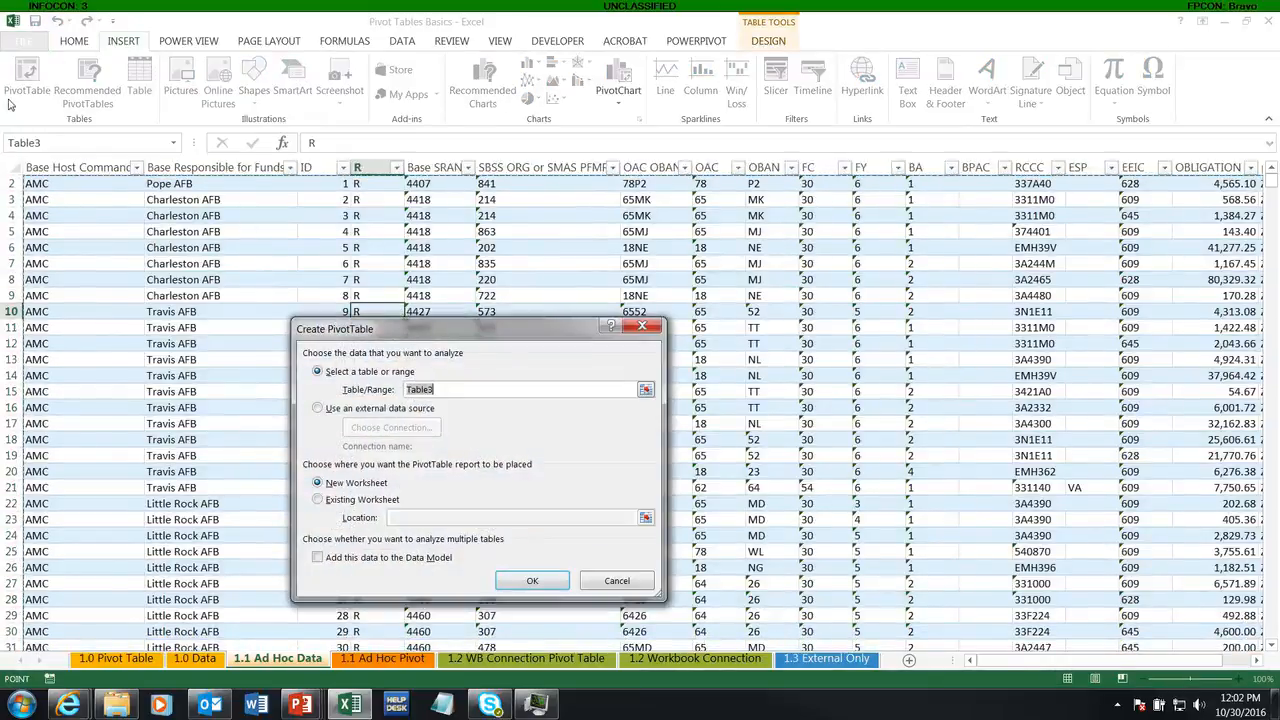
{"action": "left_click", "coordinate": [533, 582]}
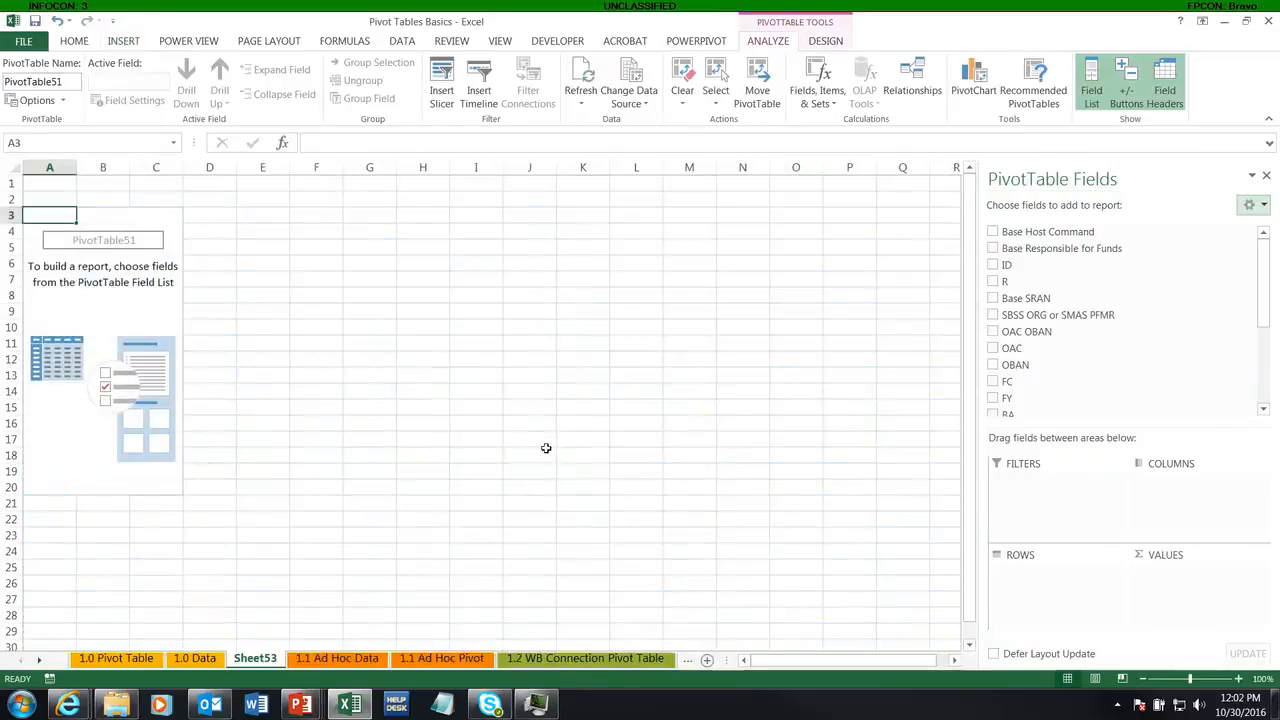
Step: Set the new PivotTable's report layout to tabular form and turn off its grand totals and subtotals
{"action": "left_click", "coordinate": [826, 41]}
{"action": "left_click", "coordinate": [109, 92]}
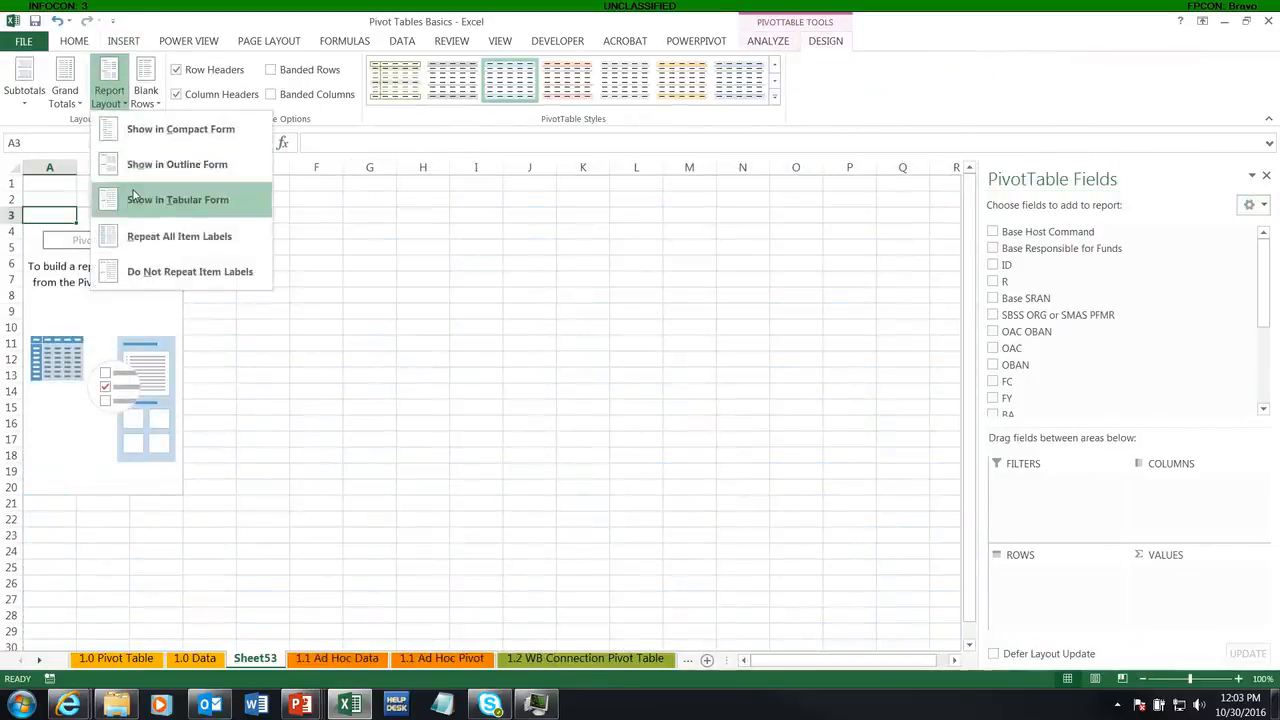
{"action": "left_click", "coordinate": [64, 85]}
{"action": "left_click", "coordinate": [64, 85]}
{"action": "left_click", "coordinate": [24, 82]}
{"action": "left_click", "coordinate": [24, 82]}
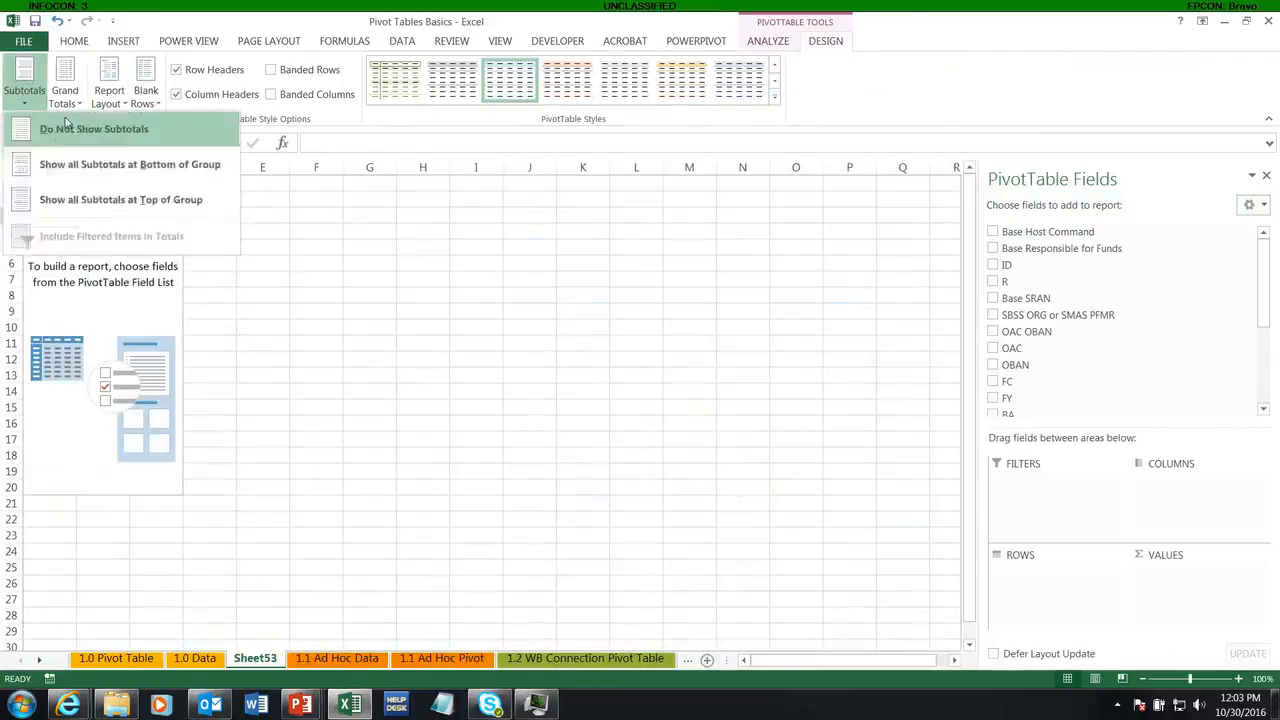
{"action": "left_click", "coordinate": [65, 122]}
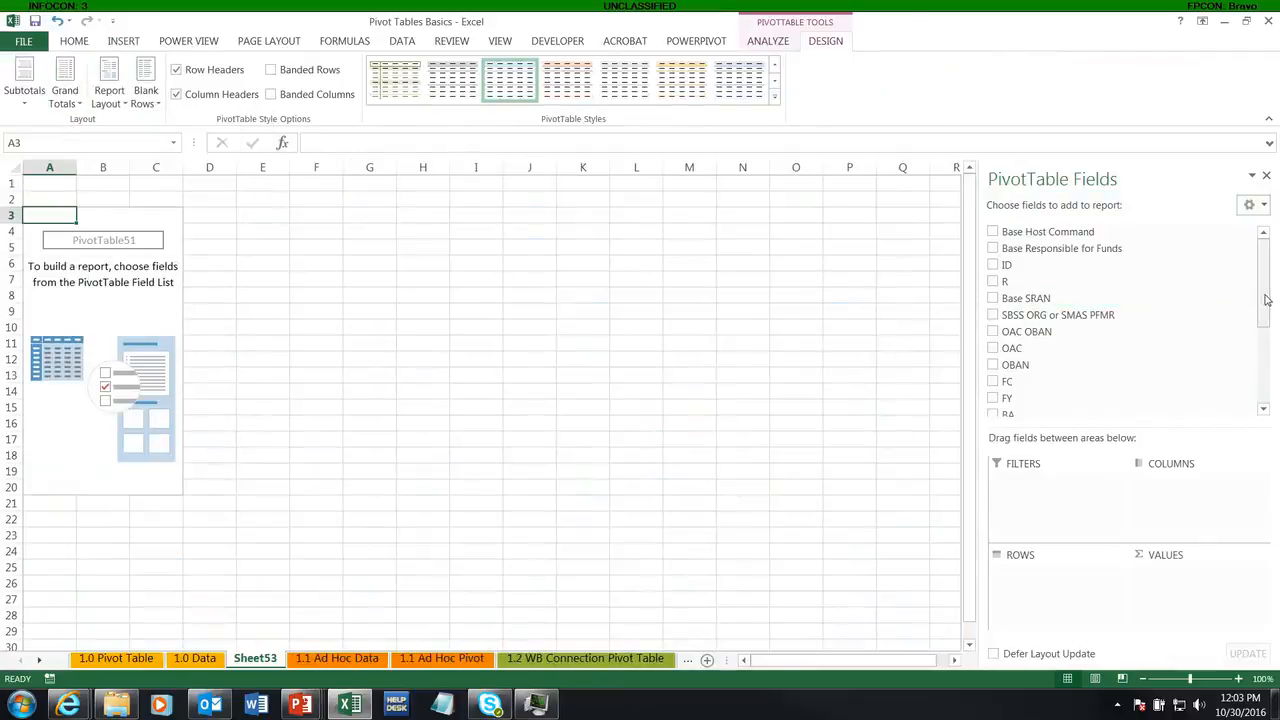
Step: Add Base Host Command and Base SRAN as row fields of the new PivotTable
{"action": "left_click", "coordinate": [993, 233]}
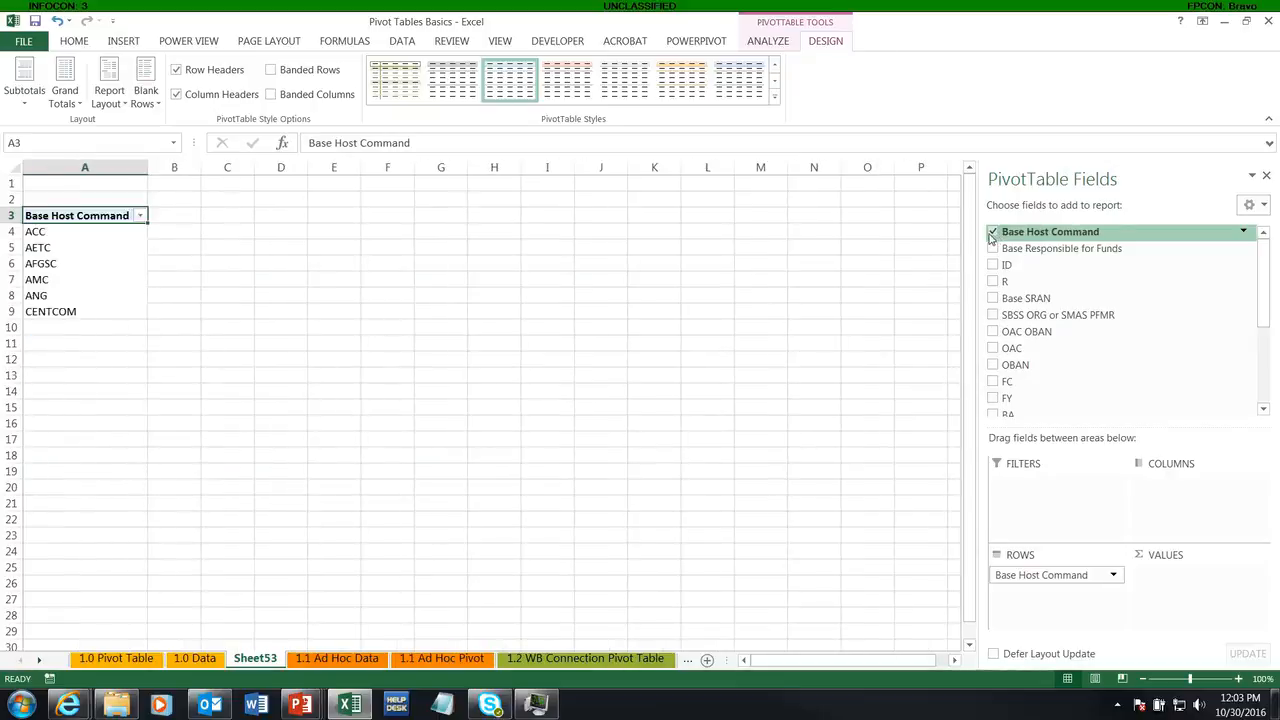
{"action": "left_click", "coordinate": [993, 299]}
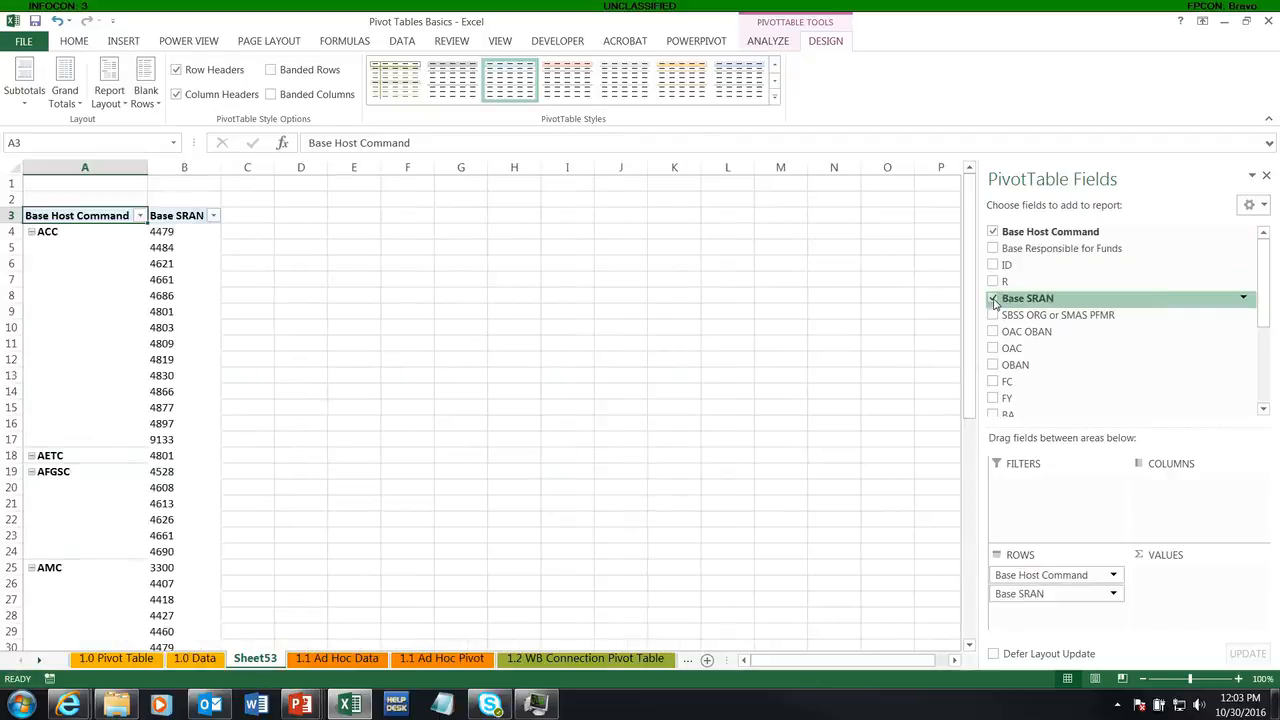
{"action": "left_click", "coordinate": [224, 217]}
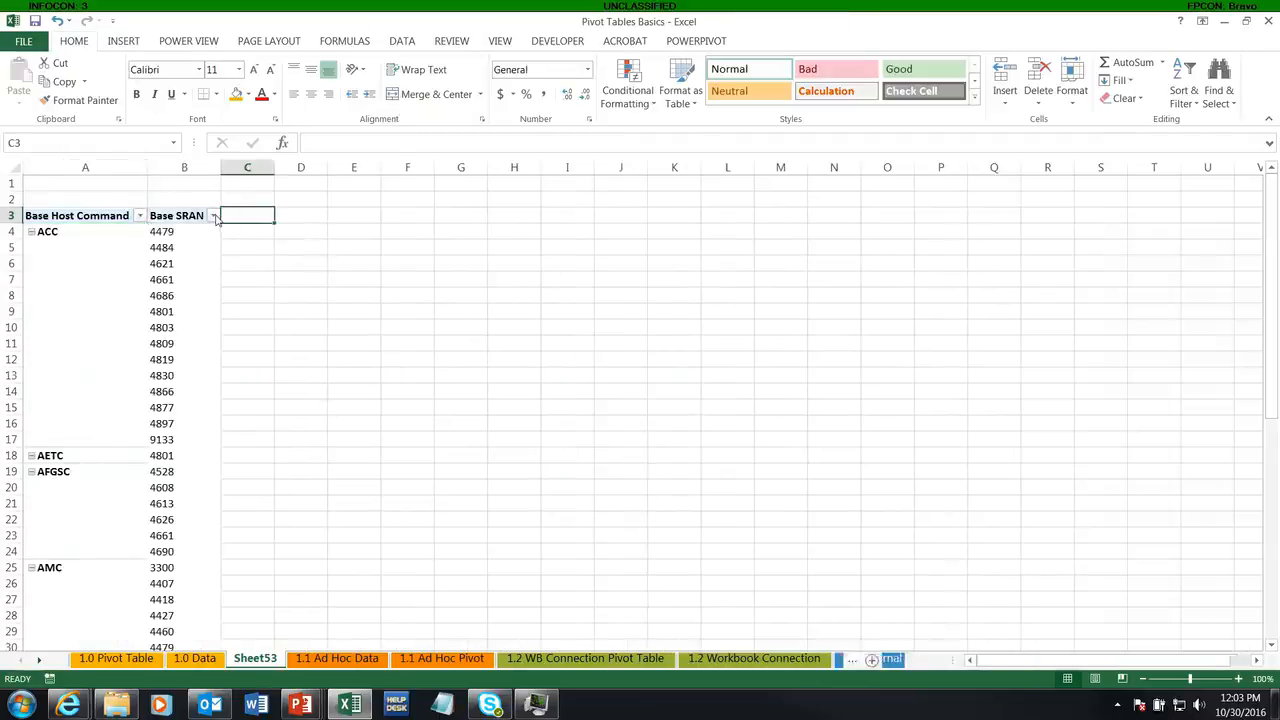
{"action": "left_click", "coordinate": [213, 216]}
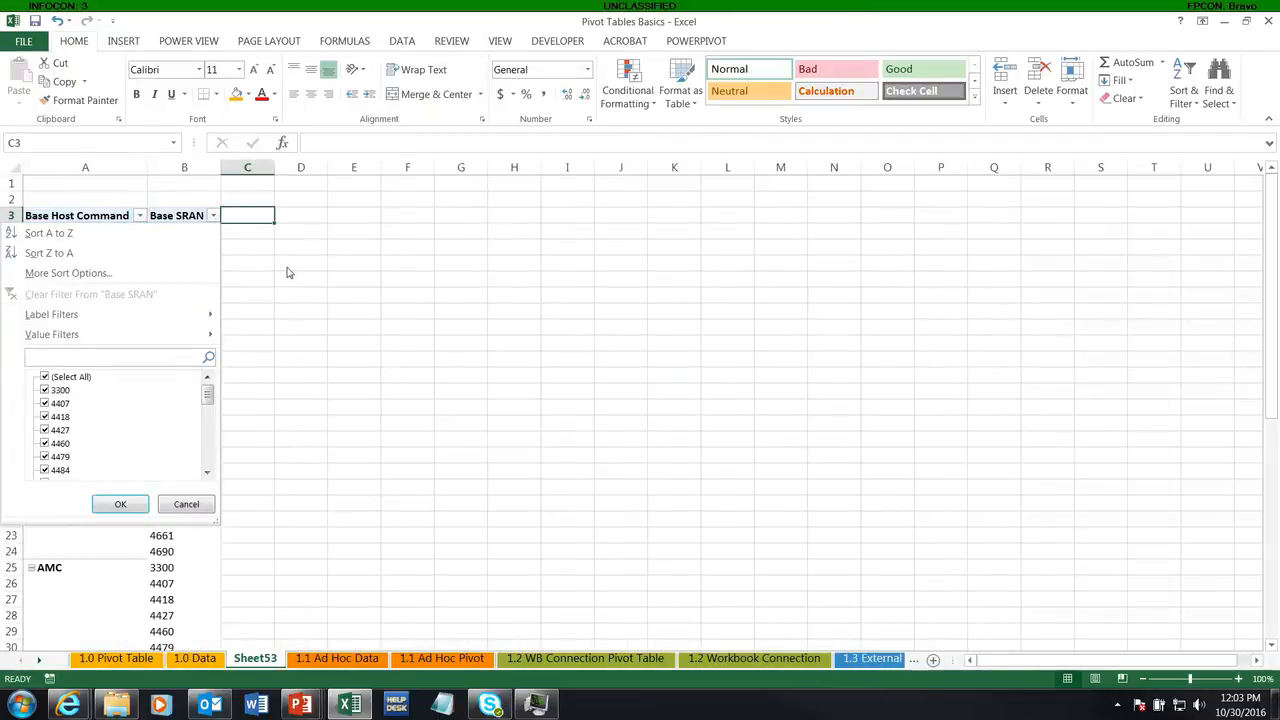
{"action": "type", "text": "6121"}
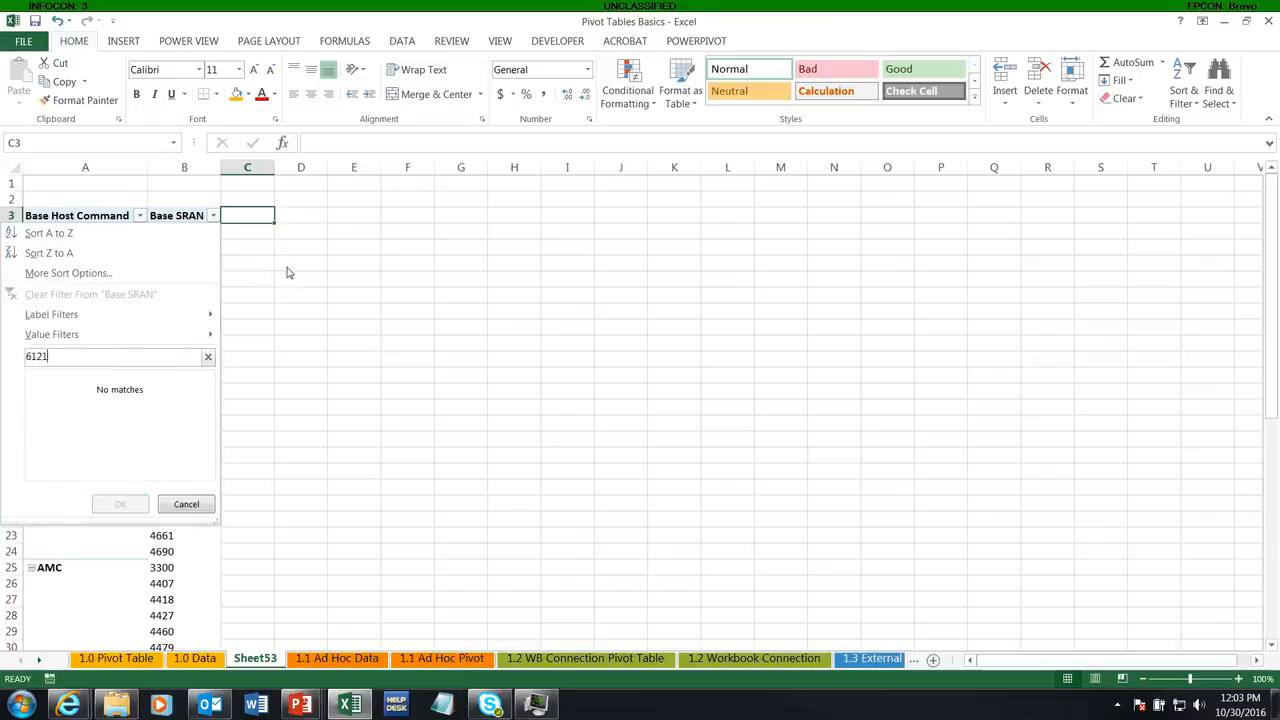
{"action": "key", "text": "BackSpace"}
{"action": "key", "text": "BackSpace"}
{"action": "key", "text": "BackSpace"}
{"action": "key", "text": "BackSpace"}
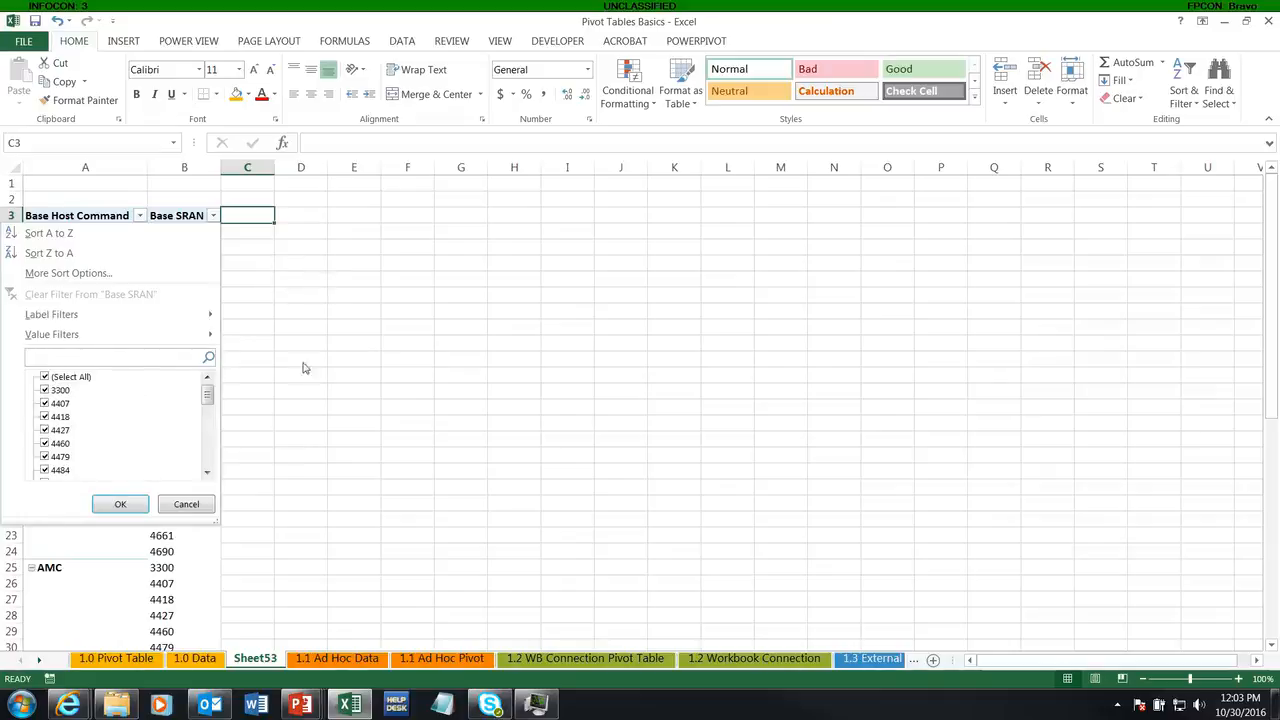
{"action": "left_click", "coordinate": [195, 506]}
{"action": "left_click", "coordinate": [81, 397]}
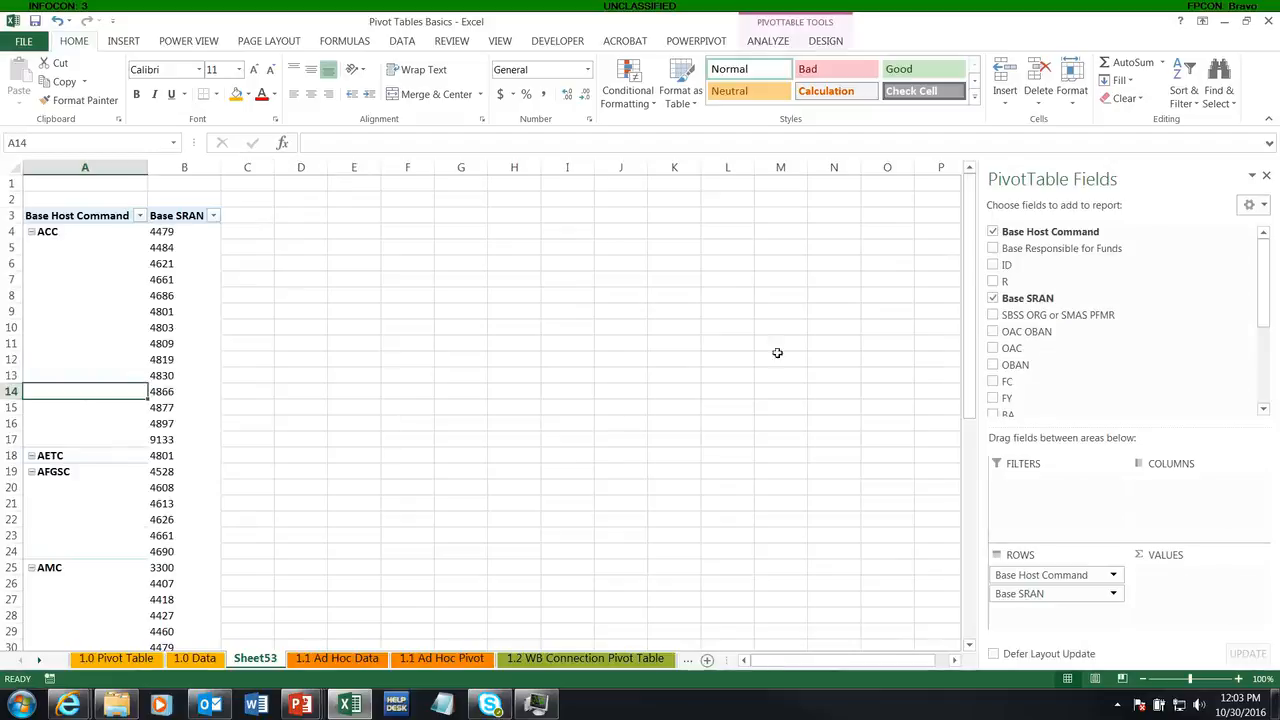
Step: Remove Base SRAN from the pivot rows and add OAC and OBAN as row fields under Base Host Command
{"action": "scroll", "coordinate": [90, 416], "scroll_direction": "down", "scroll_amount": 7}
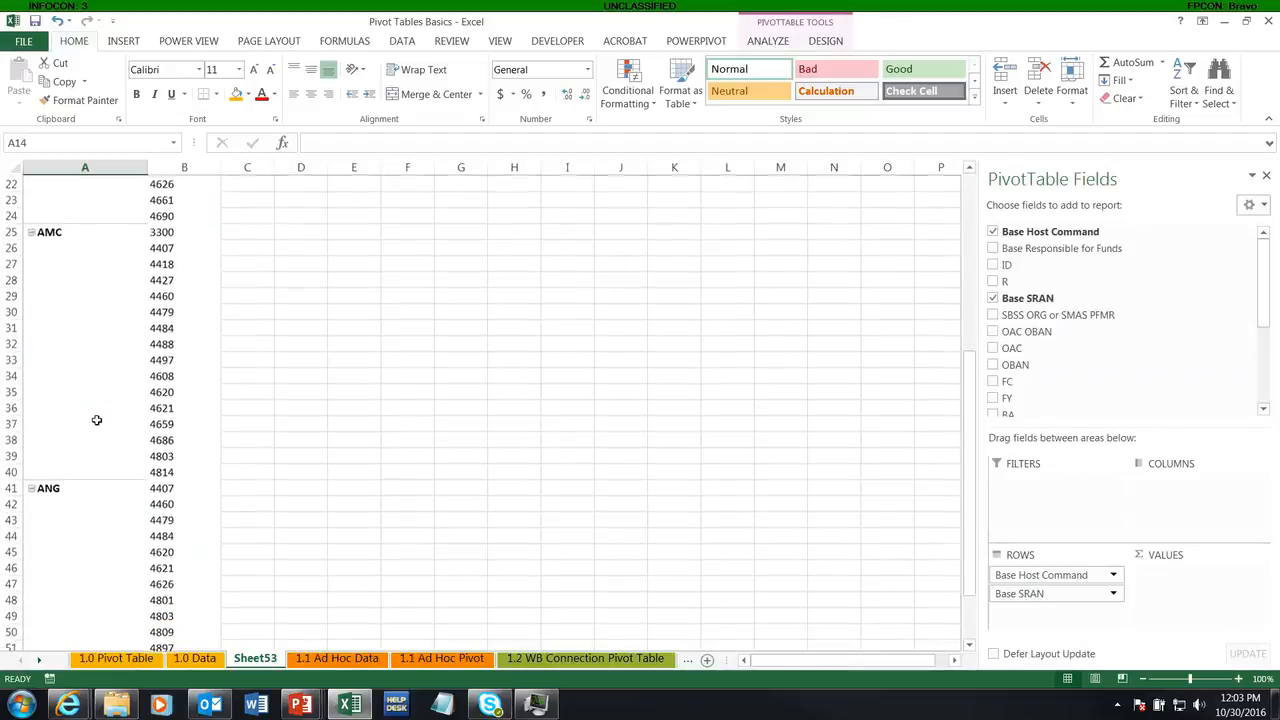
{"action": "scroll", "coordinate": [95, 420], "scroll_direction": "up", "scroll_amount": 7}
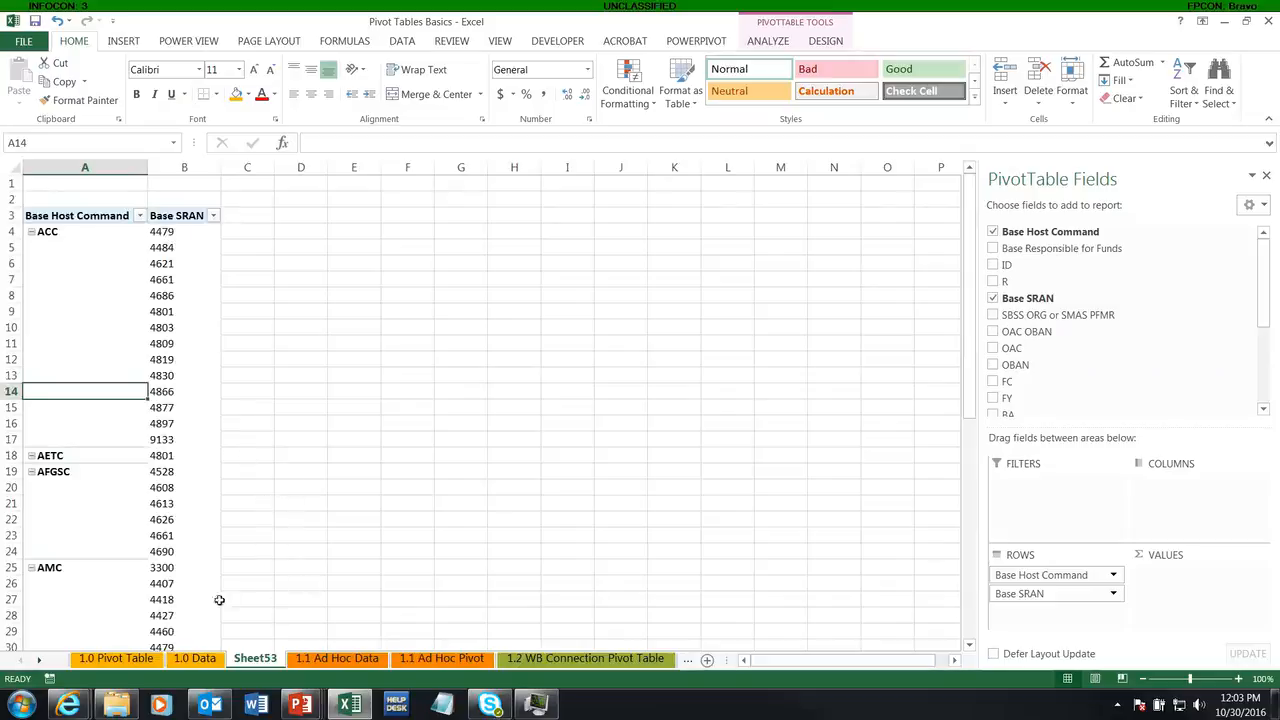
{"action": "left_click_drag", "start_coordinate": [1032, 601], "coordinate": [870, 520]}
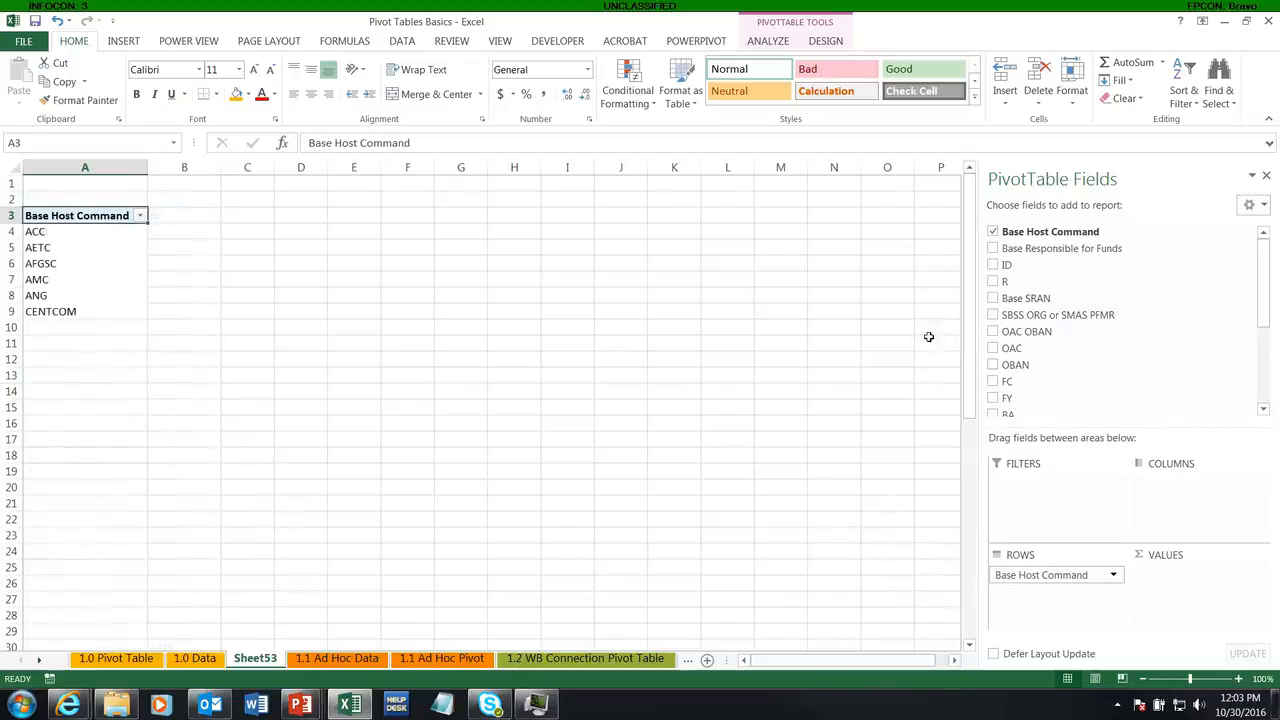
{"action": "left_click", "coordinate": [993, 348]}
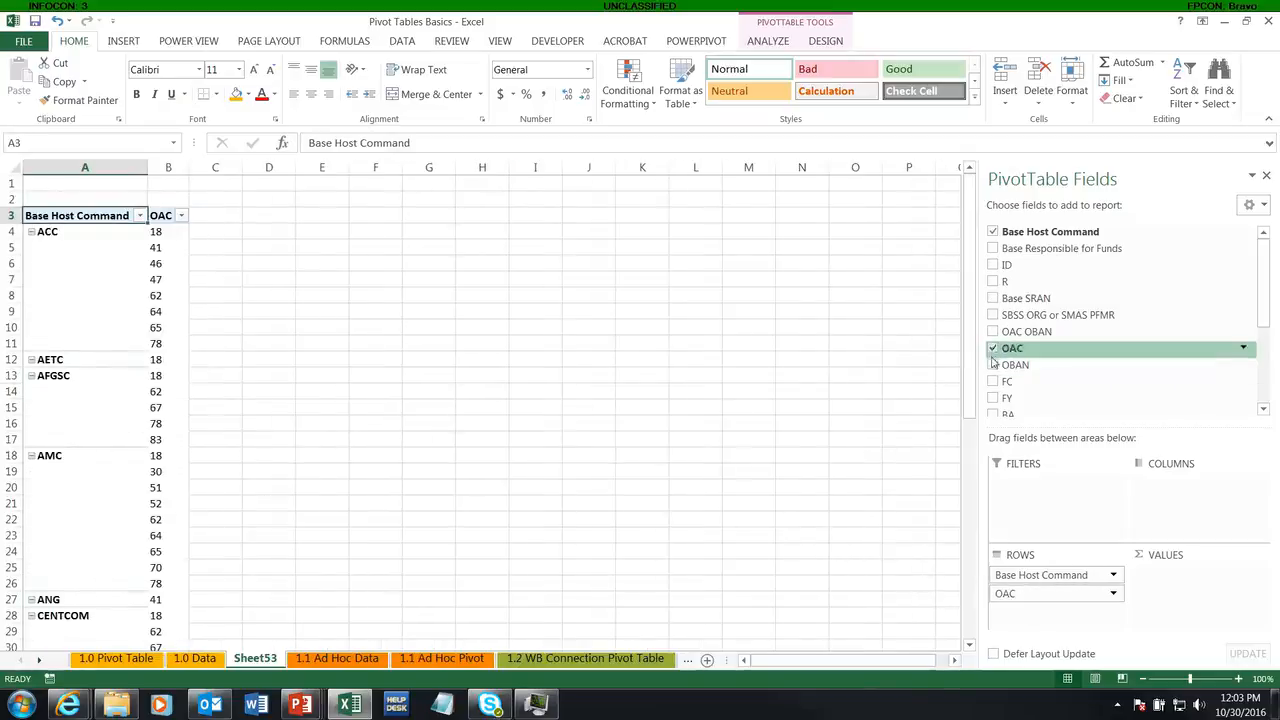
{"action": "left_click", "coordinate": [993, 365]}
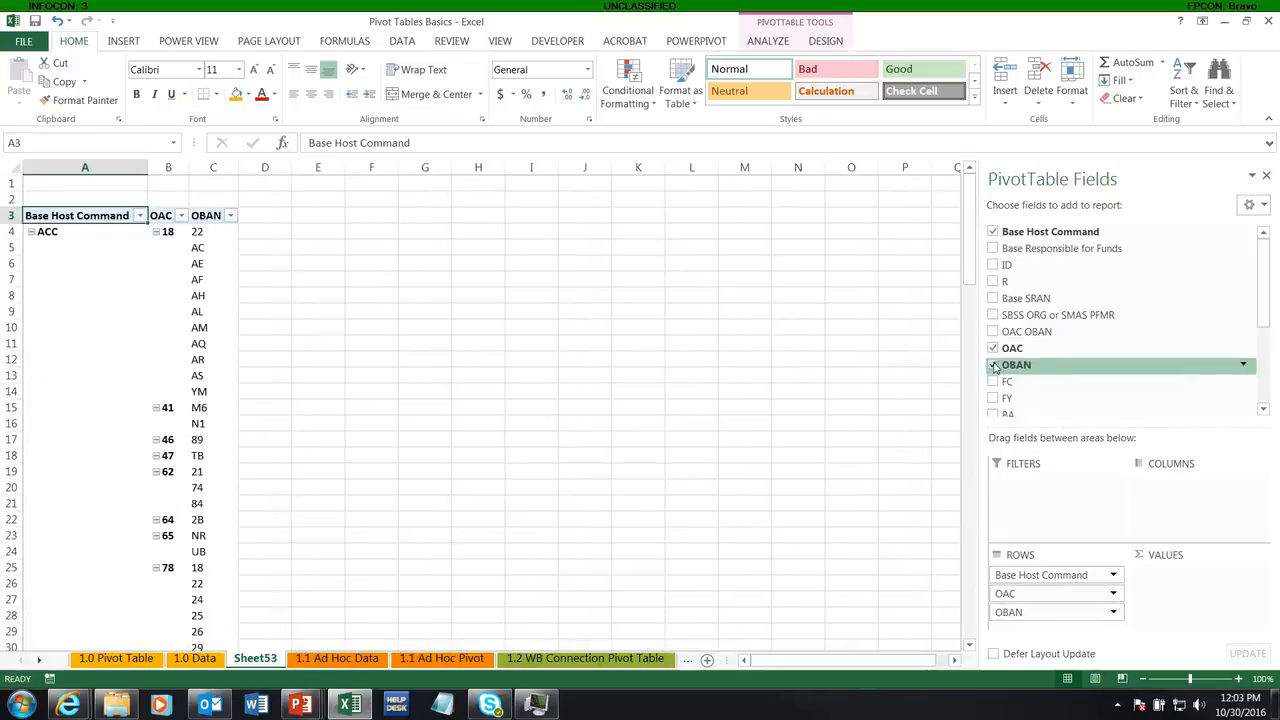
Step: Filter the OAC row field to show only 41
{"action": "left_click", "coordinate": [181, 216]}
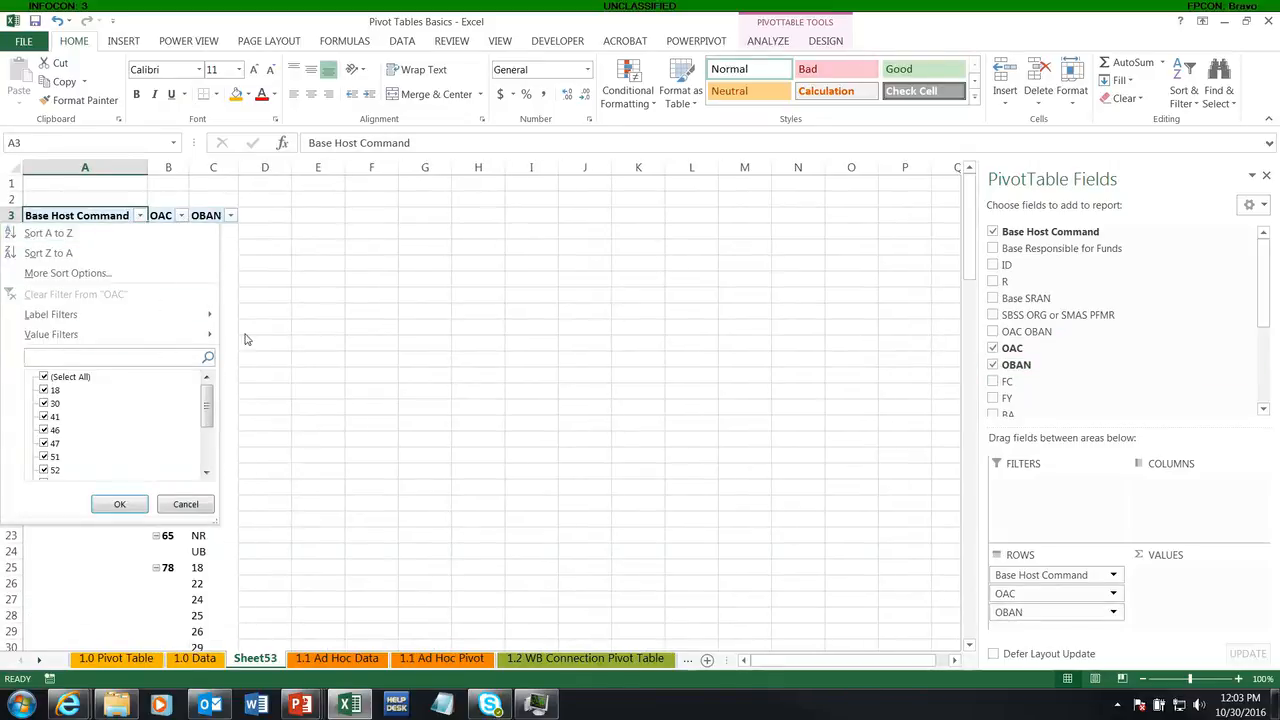
{"action": "type", "text": "41"}
{"action": "key", "text": "Return"}
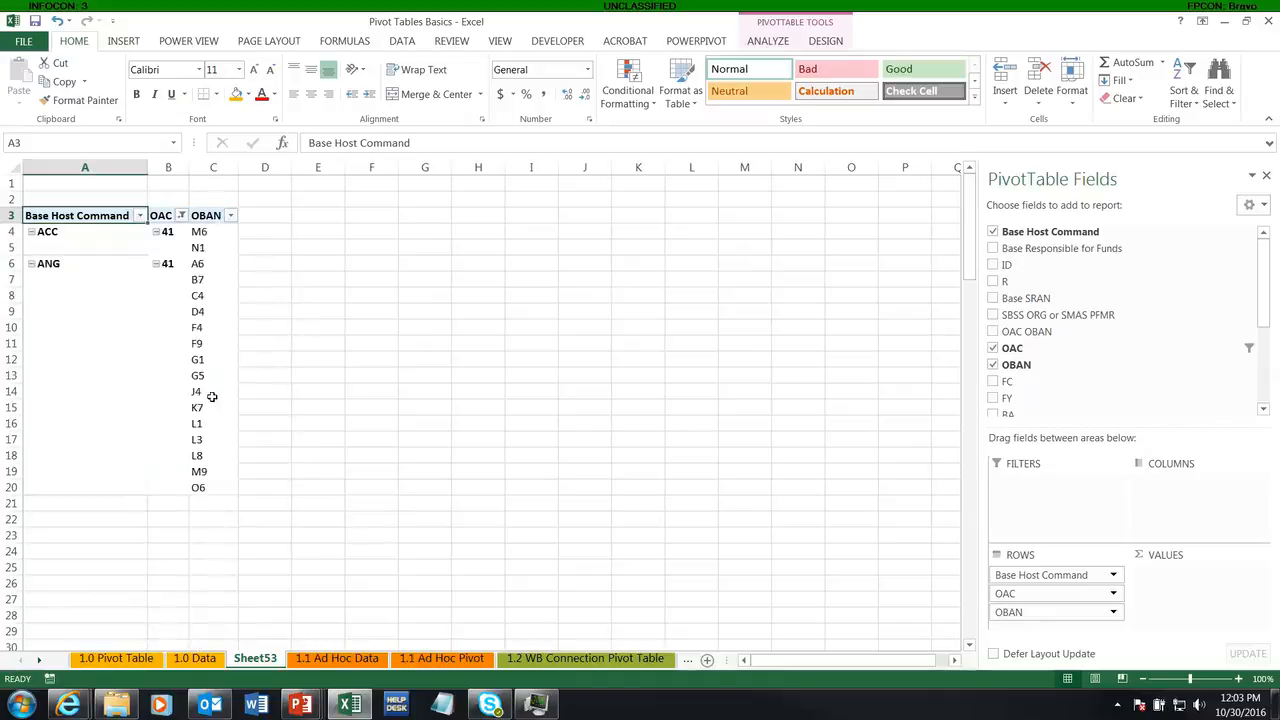
Step: Add FY and BA as further row fields after OBAN
{"action": "scroll", "coordinate": [1268, 353], "scroll_direction": "down", "scroll_amount": 2}
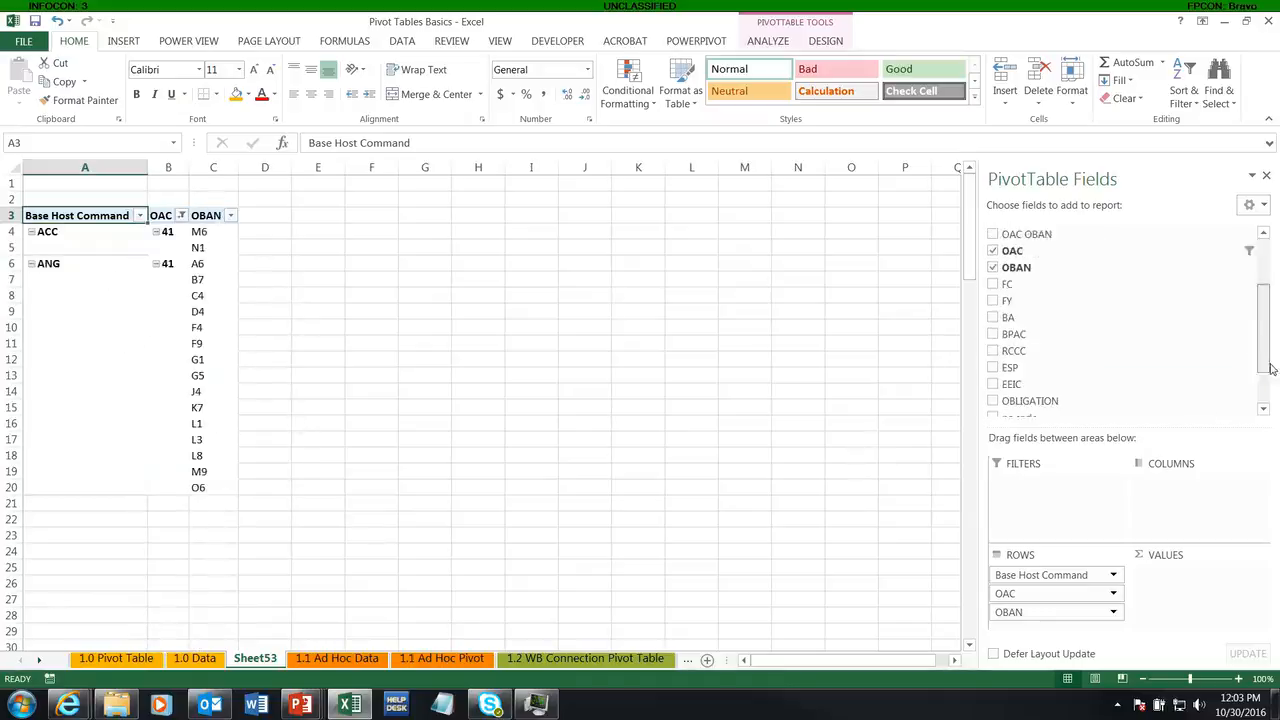
{"action": "left_click", "coordinate": [992, 300]}
{"action": "left_click", "coordinate": [992, 317]}
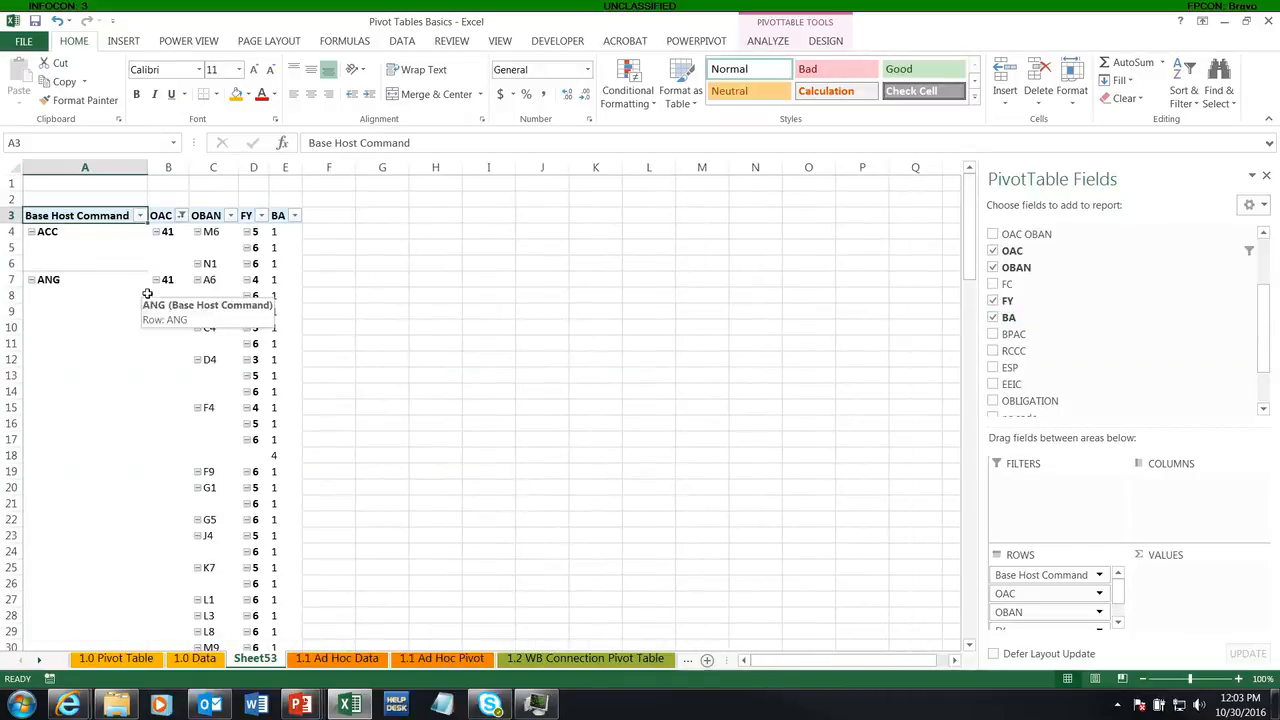
Step: Check the ad hoc source table, then add OBLIGATION as a summed value and EEIC as a row field to the Sheet53 pivot
{"action": "left_click", "coordinate": [330, 660]}
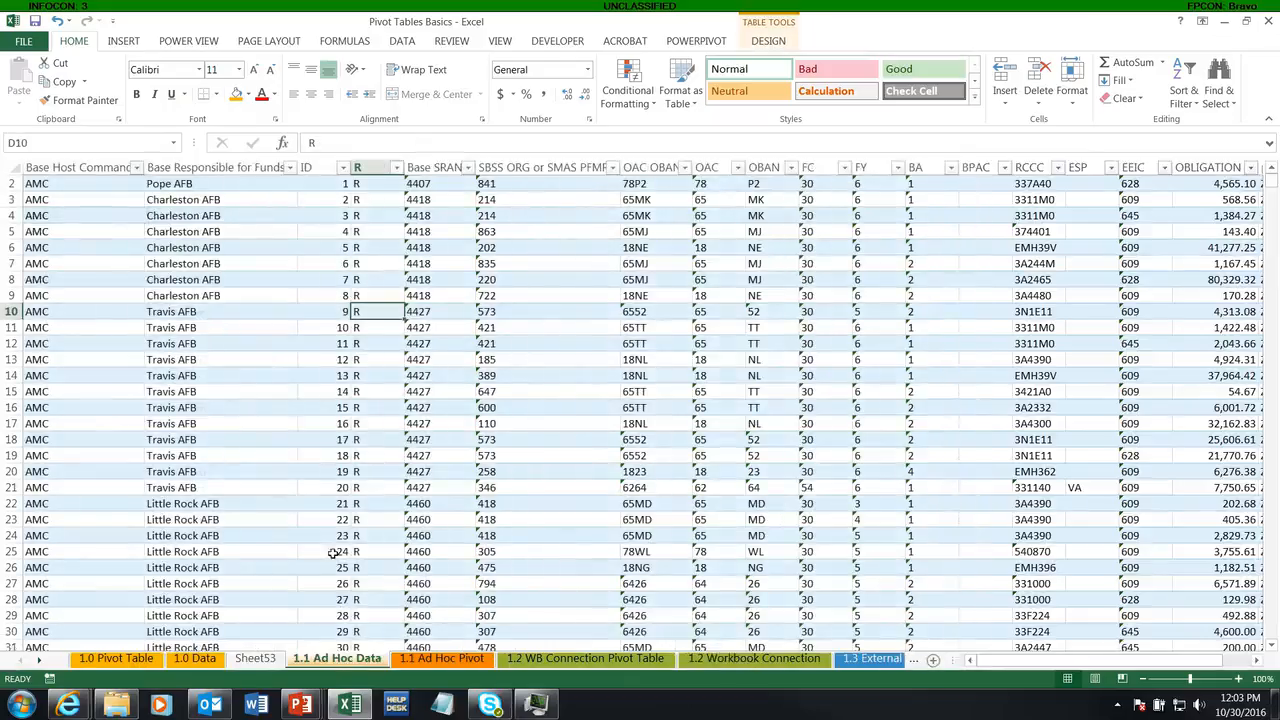
{"action": "scroll", "coordinate": [266, 428], "scroll_direction": "up", "scroll_amount": 1}
{"action": "left_click", "coordinate": [221, 328]}
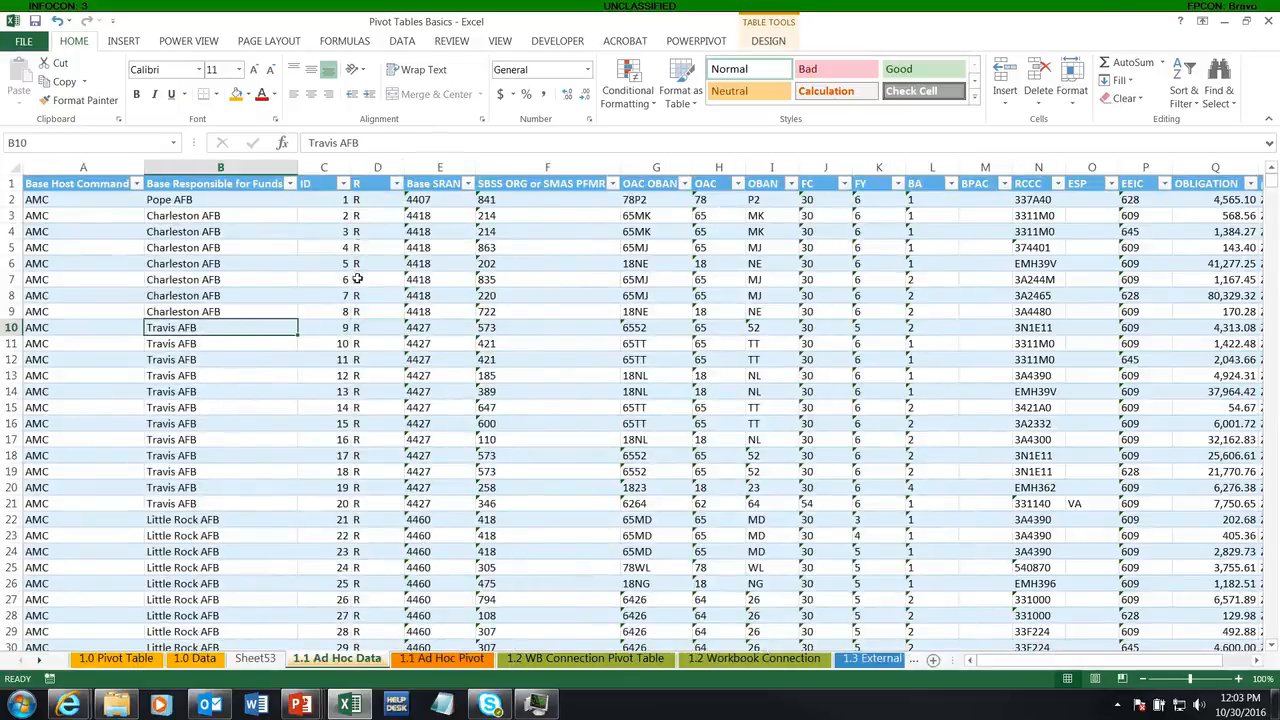
{"action": "left_click", "coordinate": [255, 659]}
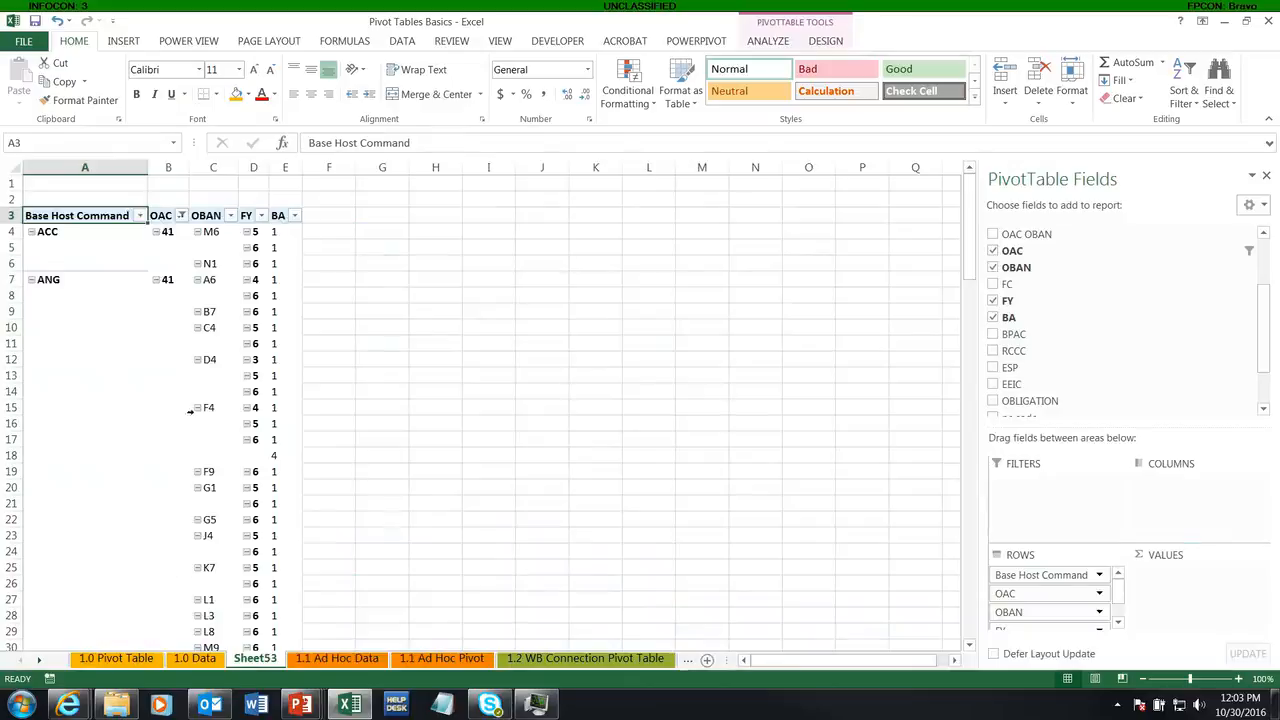
{"action": "left_click", "coordinate": [993, 401]}
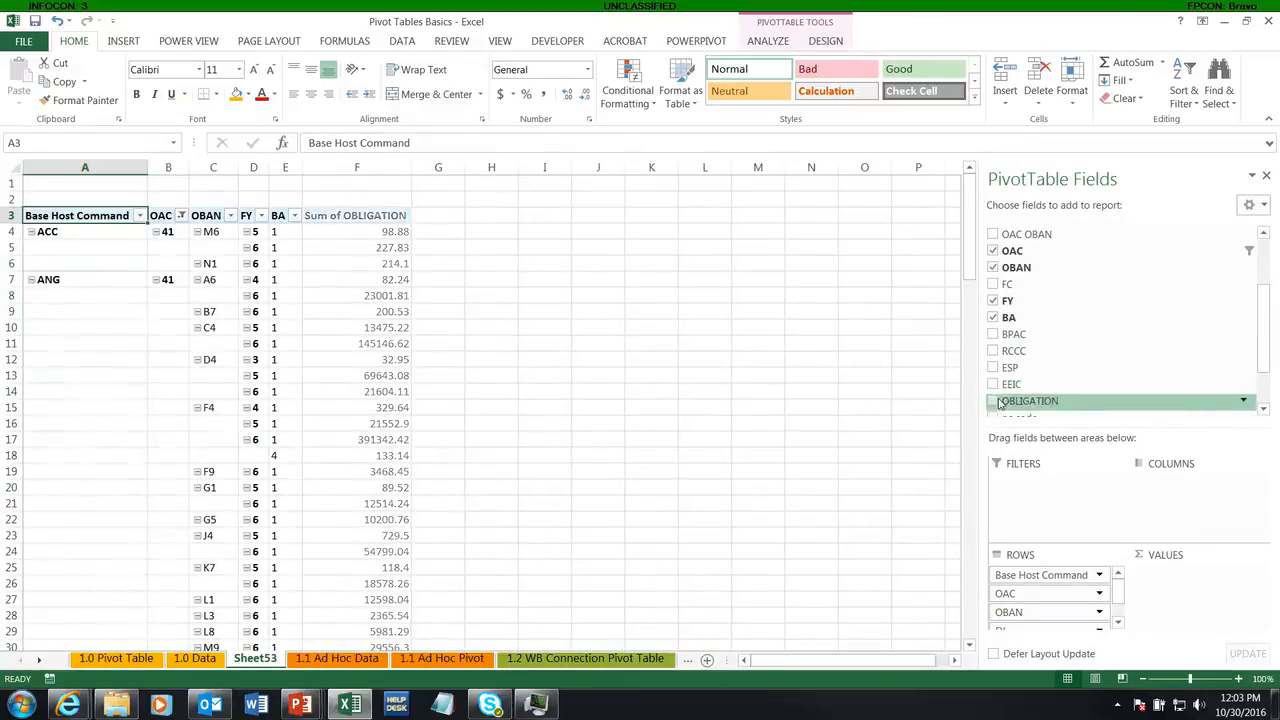
{"action": "left_click", "coordinate": [994, 388]}
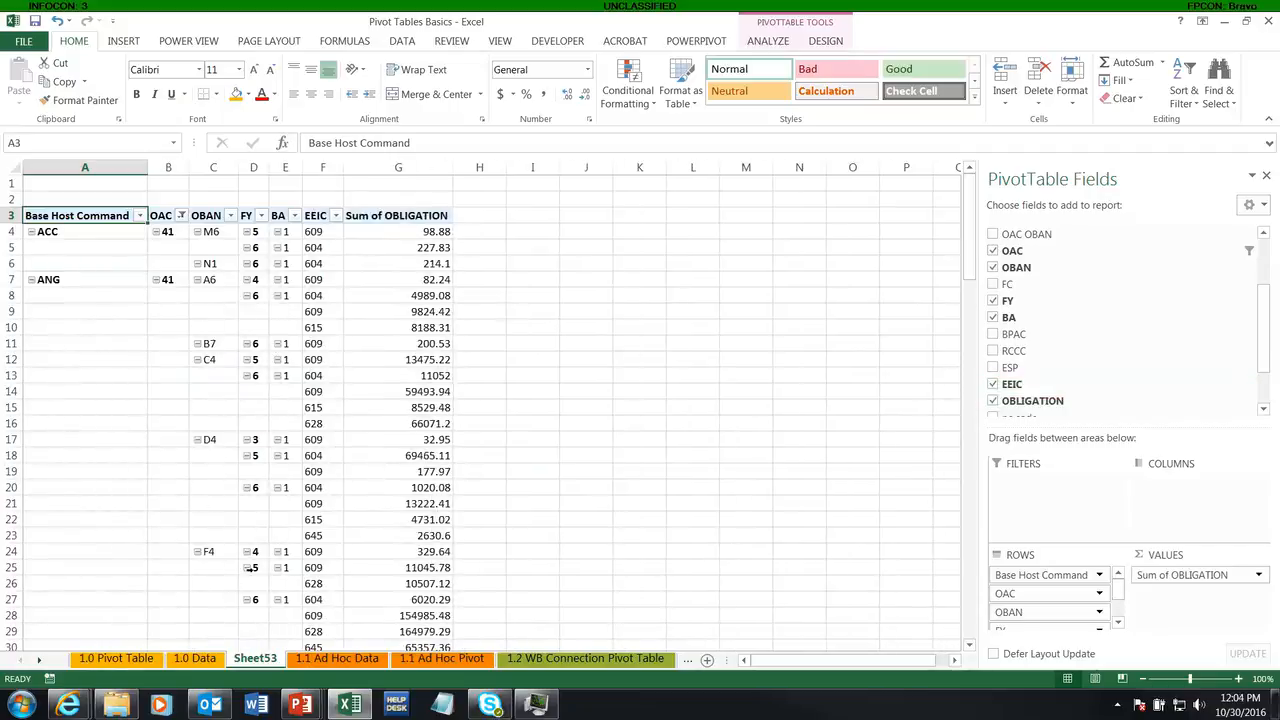
Step: Compare the Sheet53 pivot with its source table and return to the 1.1 Ad Hoc Data sheet
{"action": "left_click", "coordinate": [330, 659]}
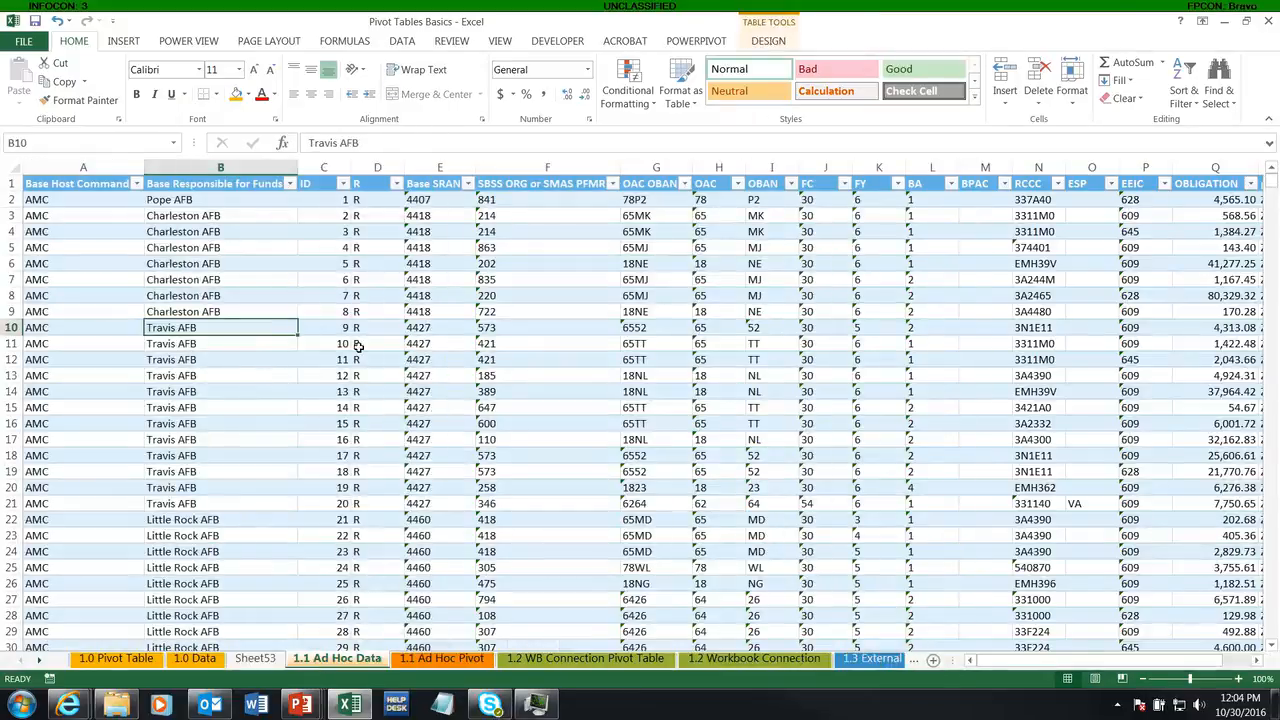
{"action": "left_click", "coordinate": [255, 660]}
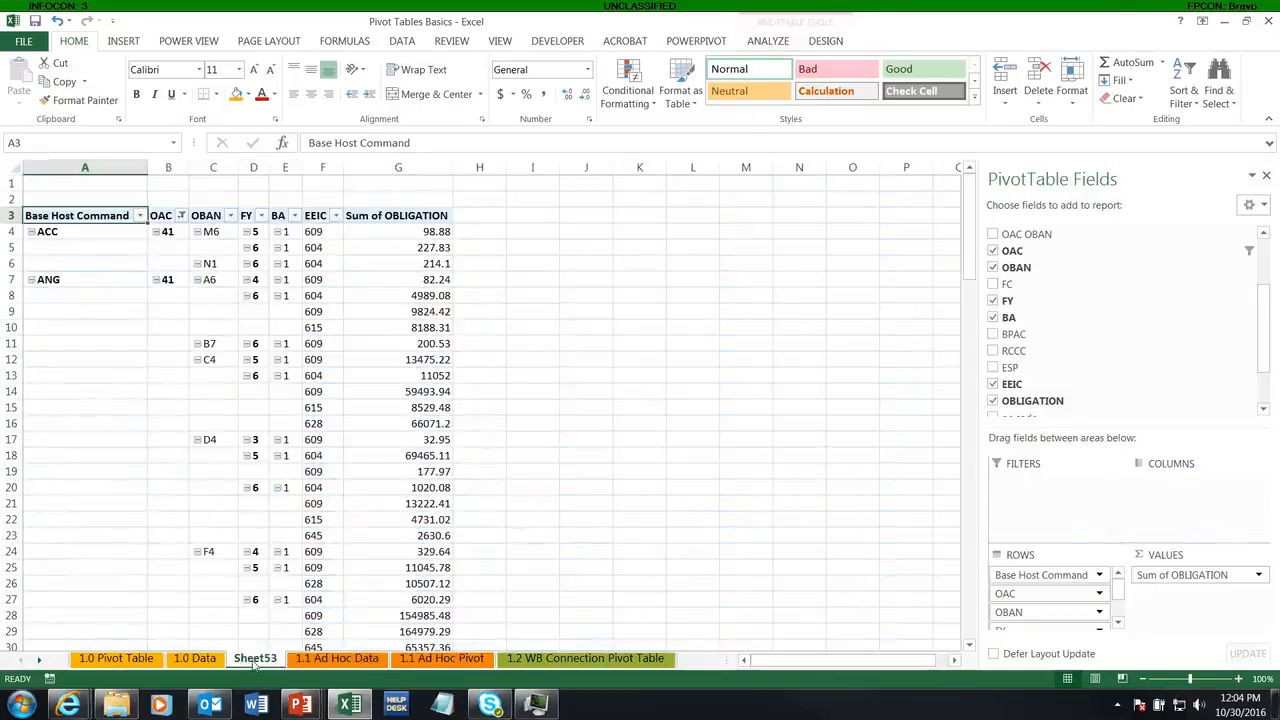
{"action": "right_click", "coordinate": [255, 661]}
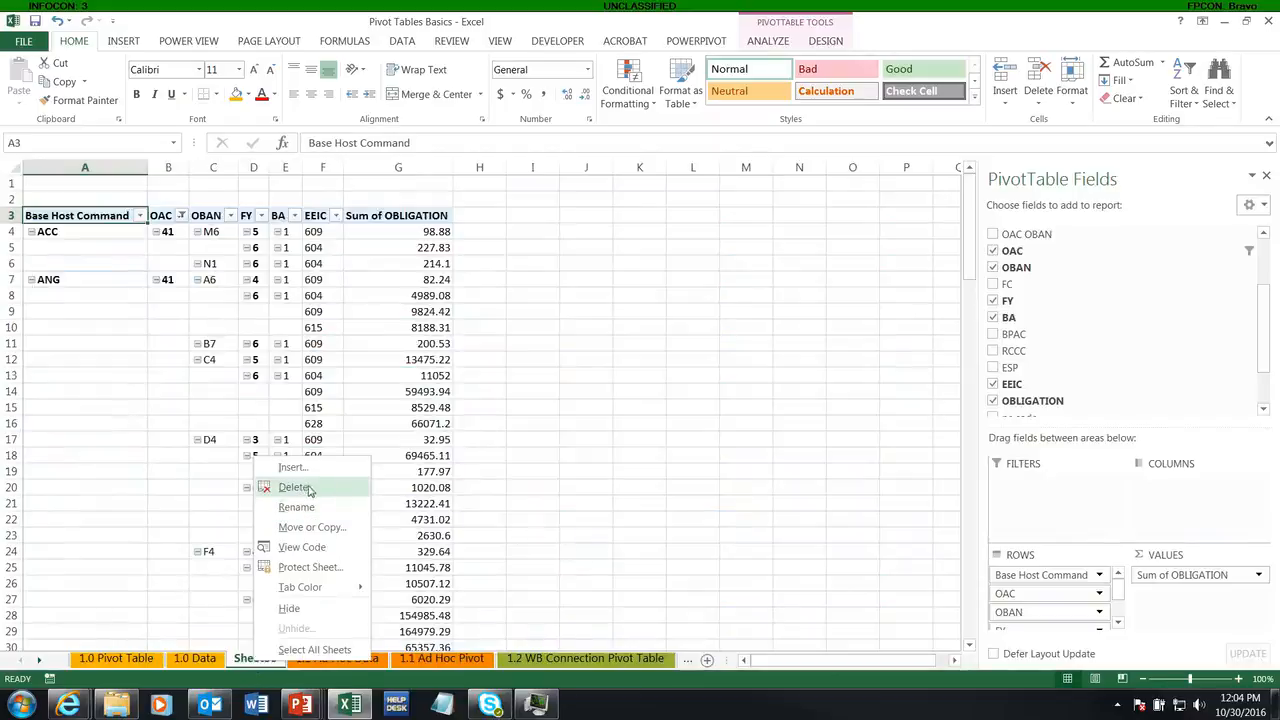
{"action": "left_click", "coordinate": [372, 672]}
{"action": "left_click", "coordinate": [337, 659]}
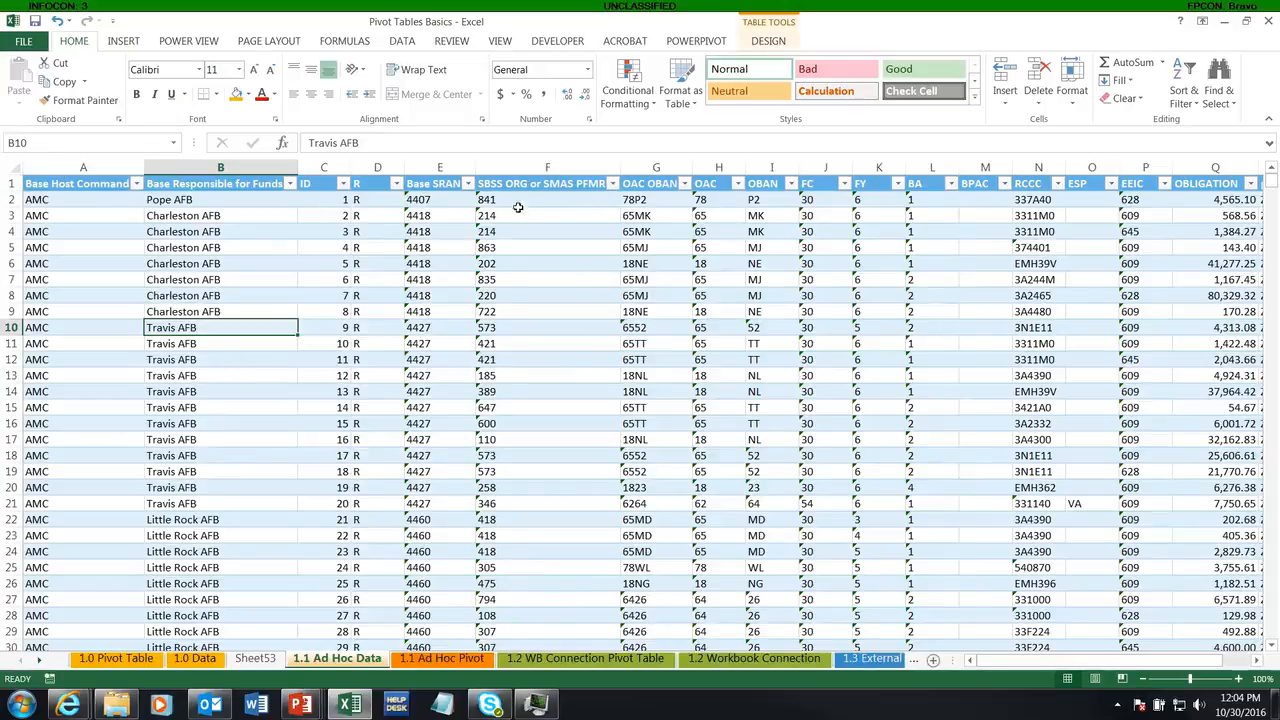
Step: Filter the OAC column of the ad hoc source table to 41 and look through the matching records
{"action": "left_click", "coordinate": [737, 183]}
{"action": "left_click", "coordinate": [648, 322]}
{"action": "type", "text": "41"}
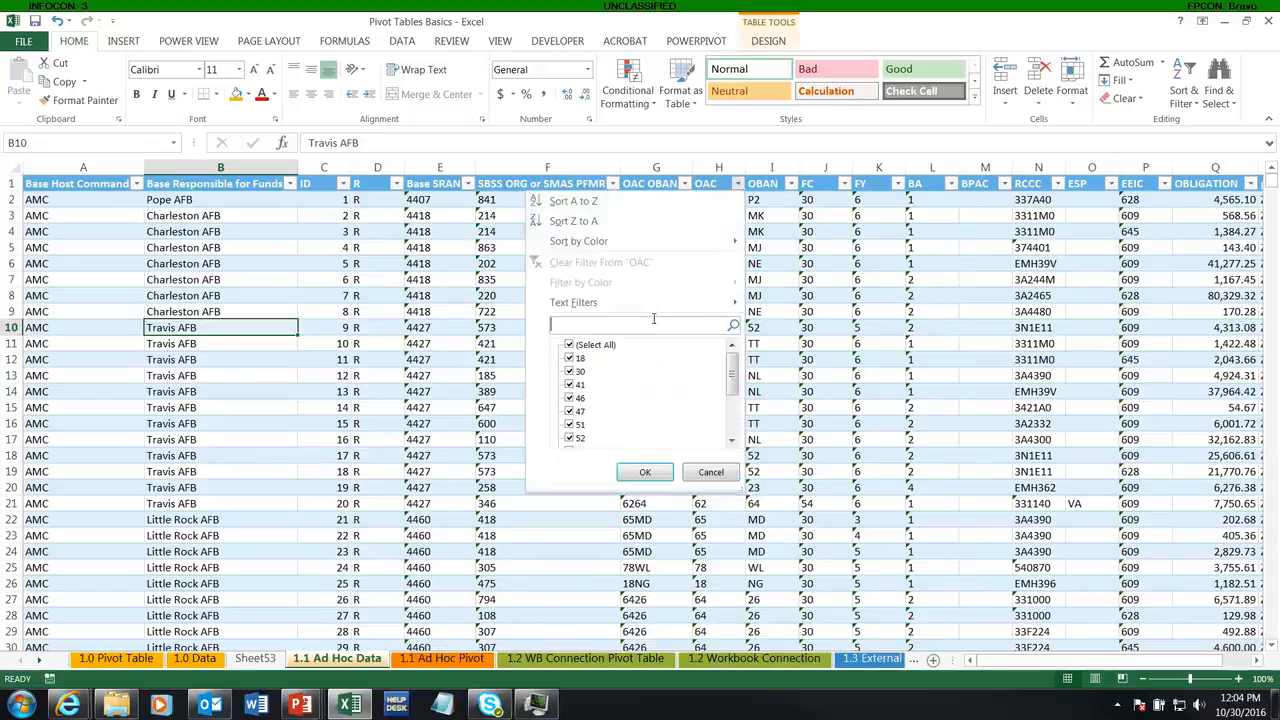
{"action": "key", "text": "Return"}
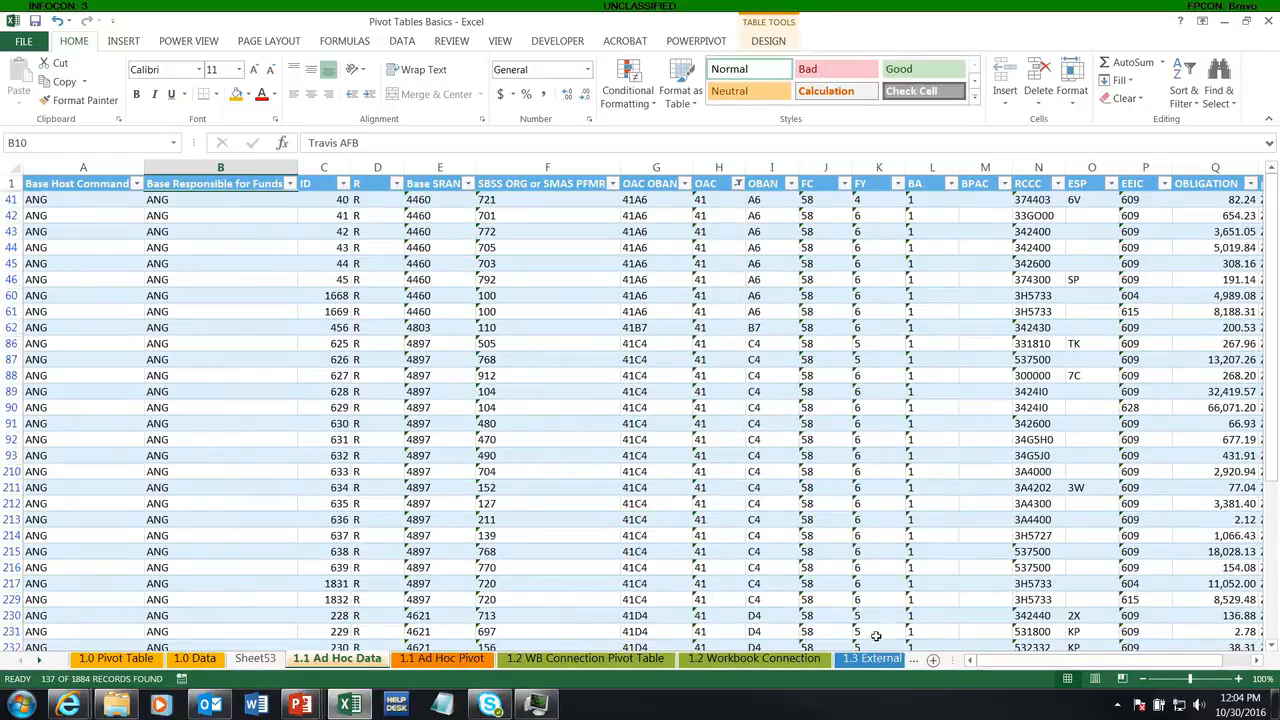
{"action": "left_click_drag", "start_coordinate": [1036, 662], "coordinate": [1114, 668]}
{"action": "scroll", "coordinate": [738, 299], "scroll_direction": "down", "scroll_amount": 11}
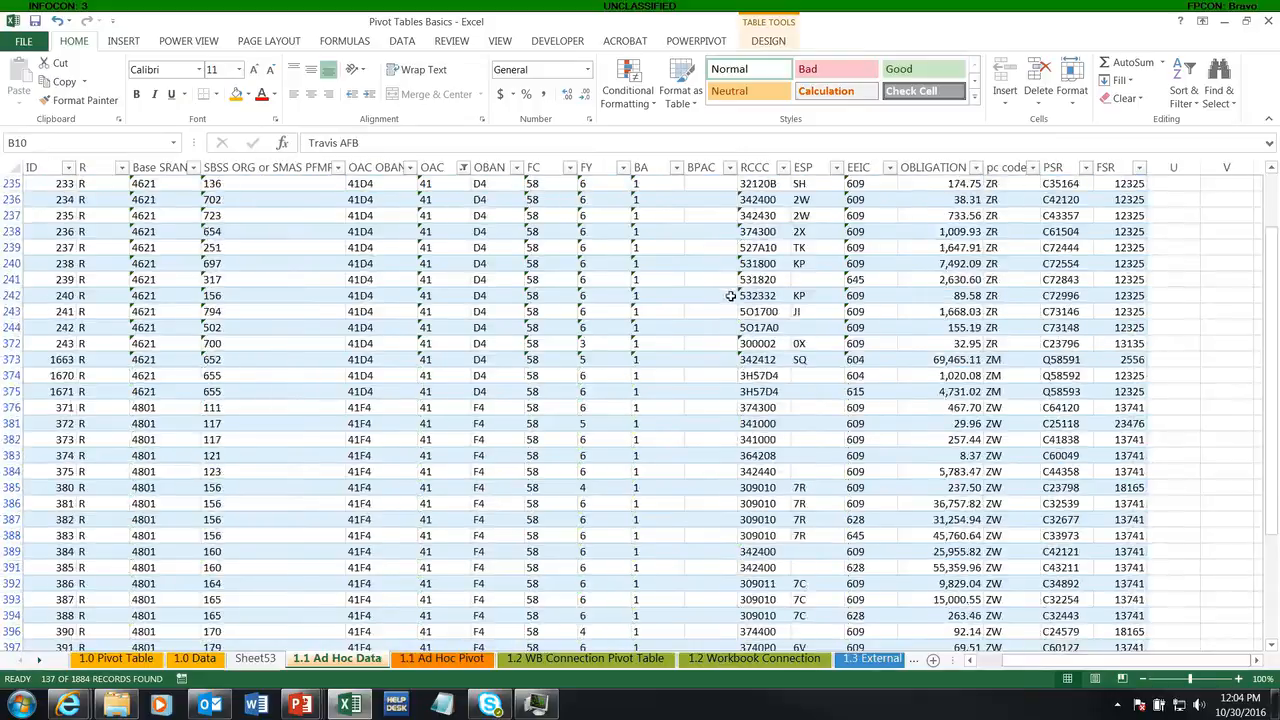
{"action": "scroll", "coordinate": [760, 300], "scroll_direction": "up", "scroll_amount": 10}
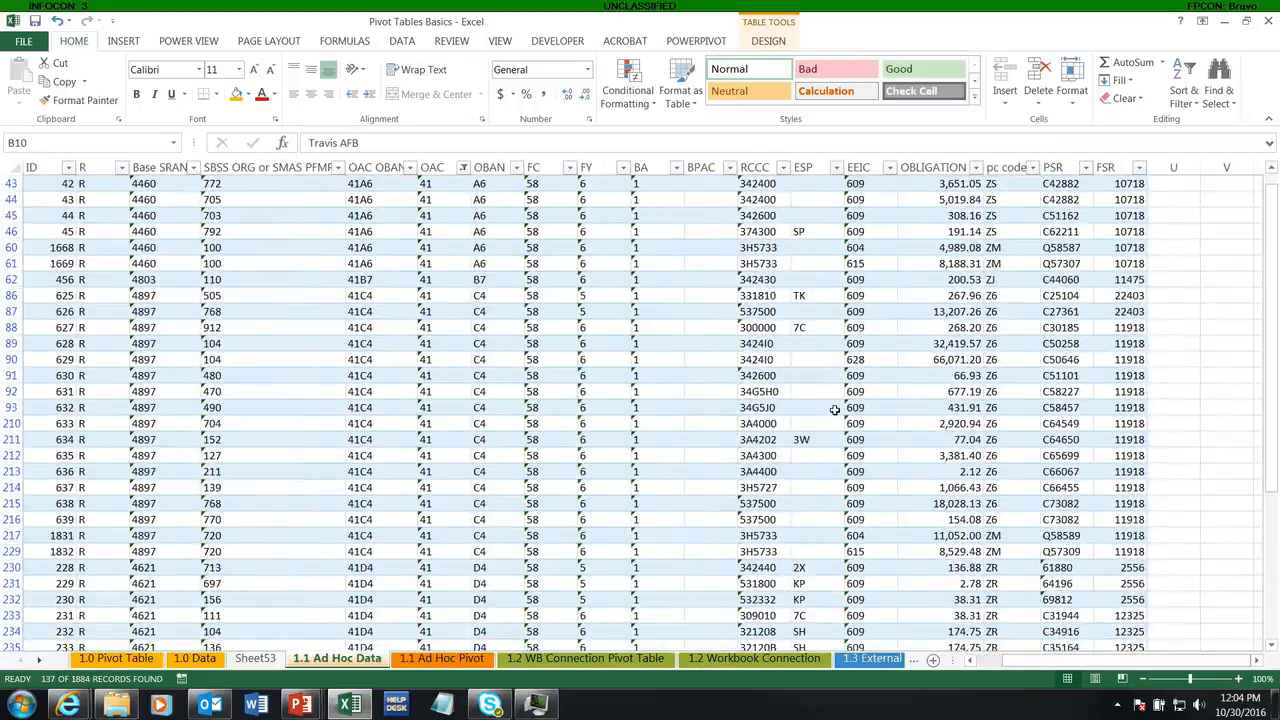
{"action": "scroll", "coordinate": [834, 410], "scroll_direction": "up", "scroll_amount": 1}
Step: Turn on subtotals for Base Host Command in the Sheet53 pivot and review the rows
{"action": "left_click", "coordinate": [255, 658]}
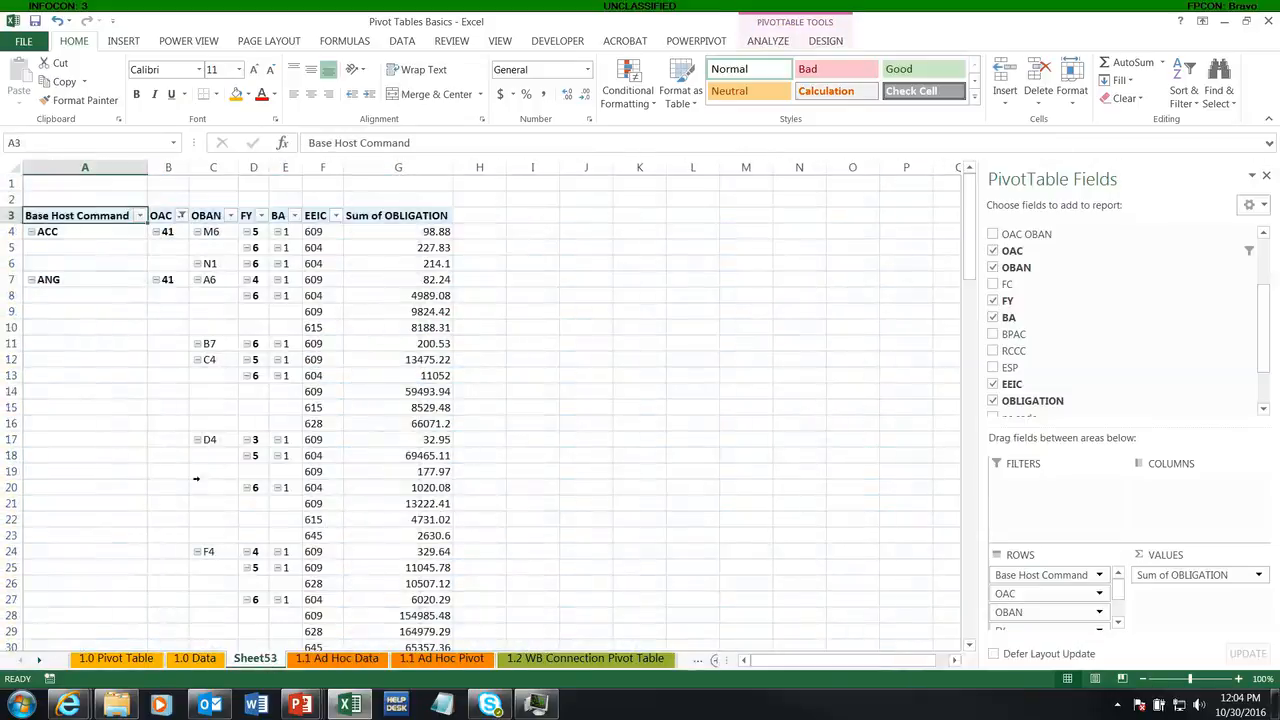
{"action": "right_click", "coordinate": [45, 231]}
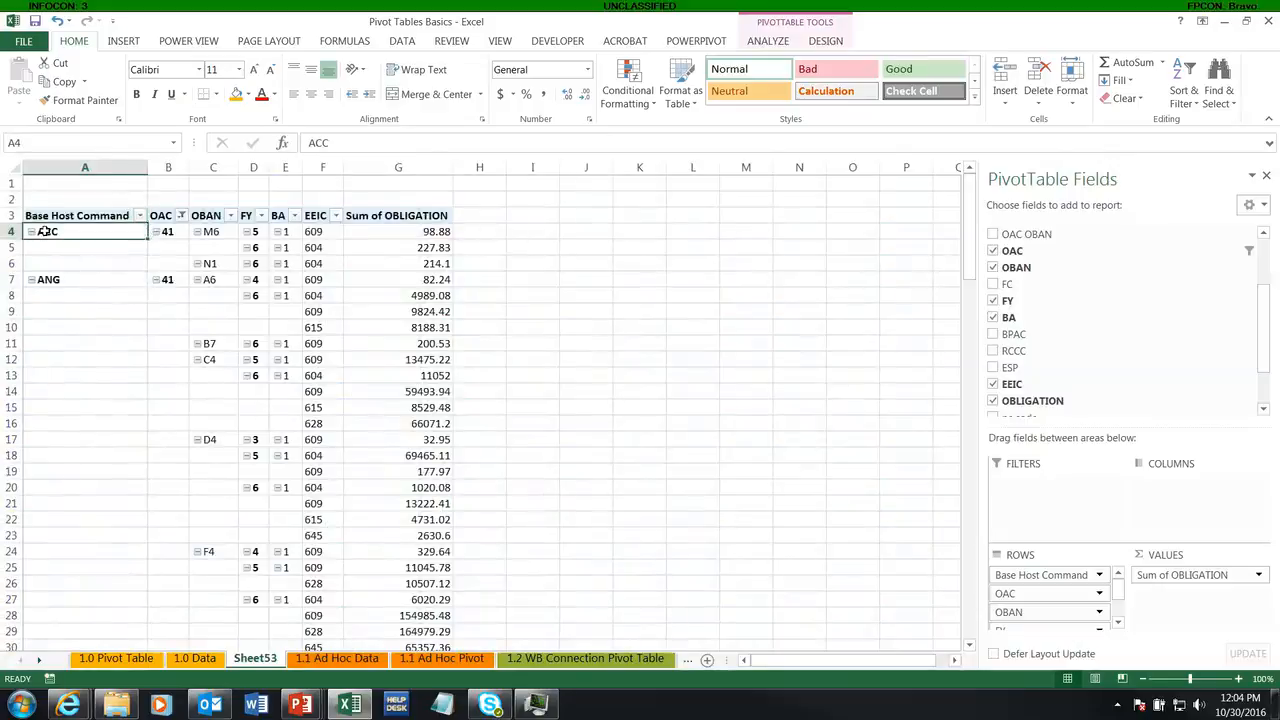
{"action": "left_click", "coordinate": [88, 346]}
{"action": "scroll", "coordinate": [171, 400], "scroll_direction": "down", "scroll_amount": 6}
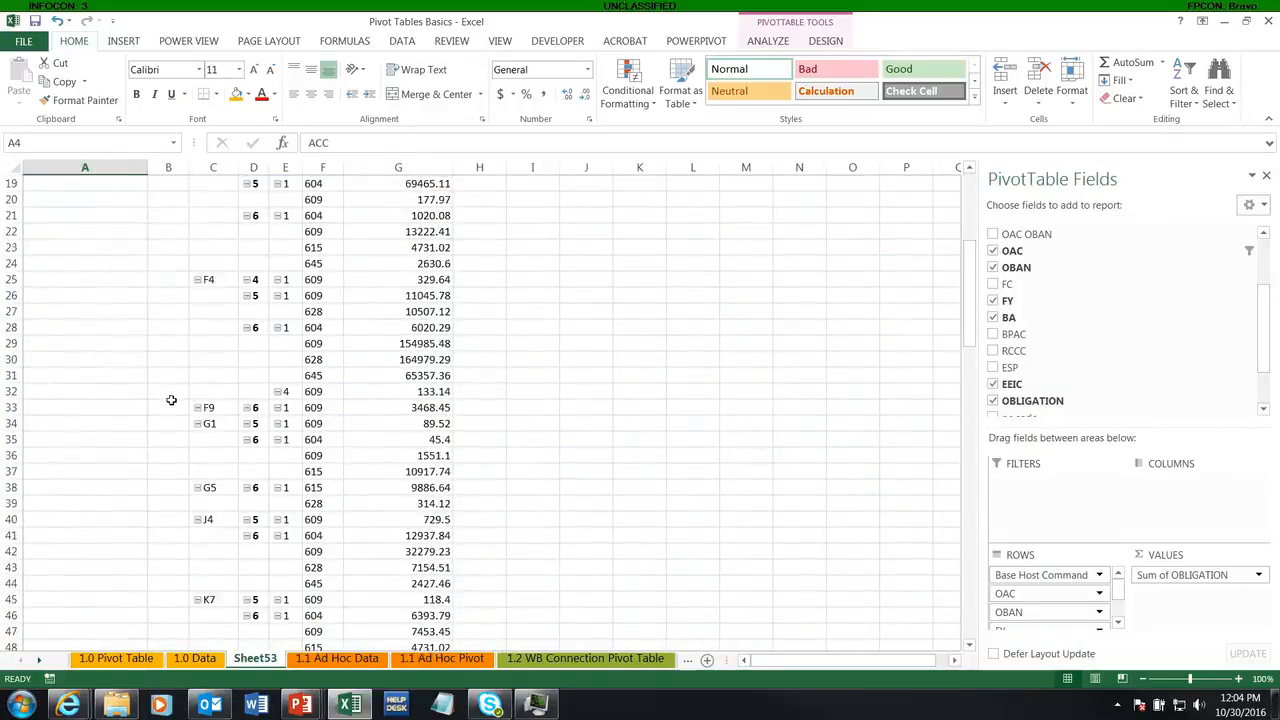
{"action": "scroll", "coordinate": [171, 400], "scroll_direction": "up", "scroll_amount": 6}
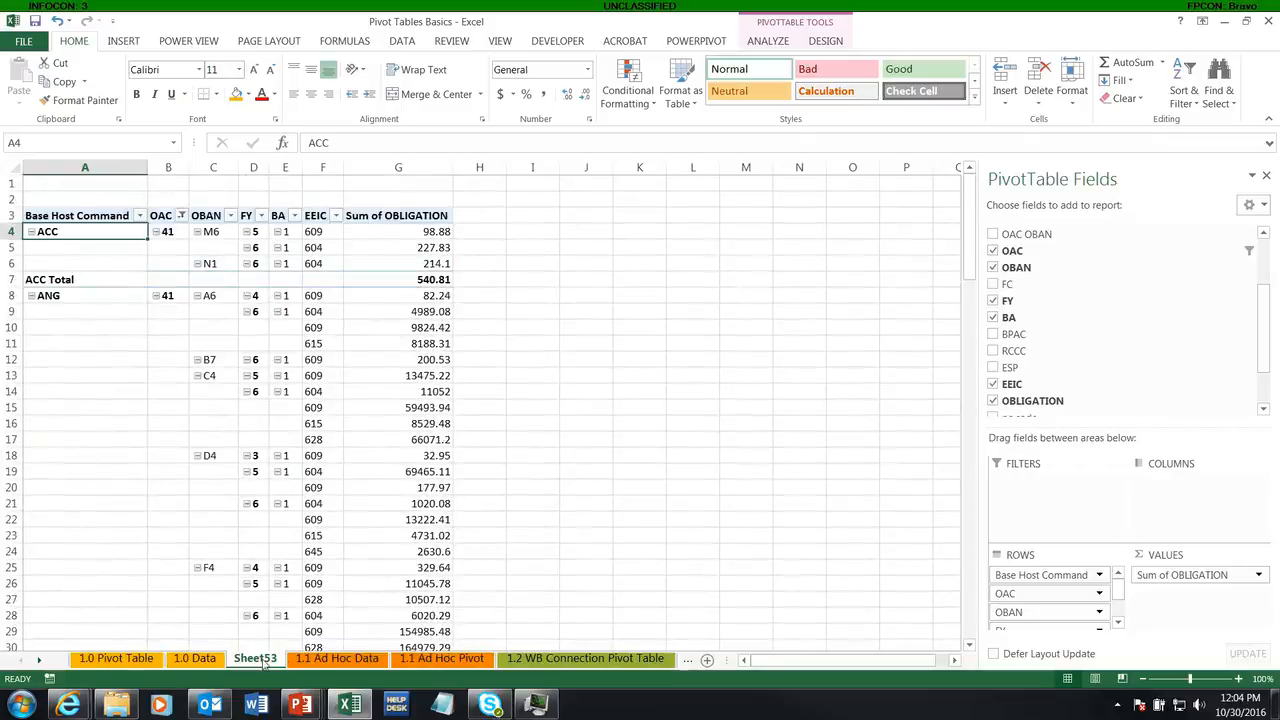
Step: Delete the Sheet53 worksheet from the workbook
{"action": "right_click", "coordinate": [262, 664]}
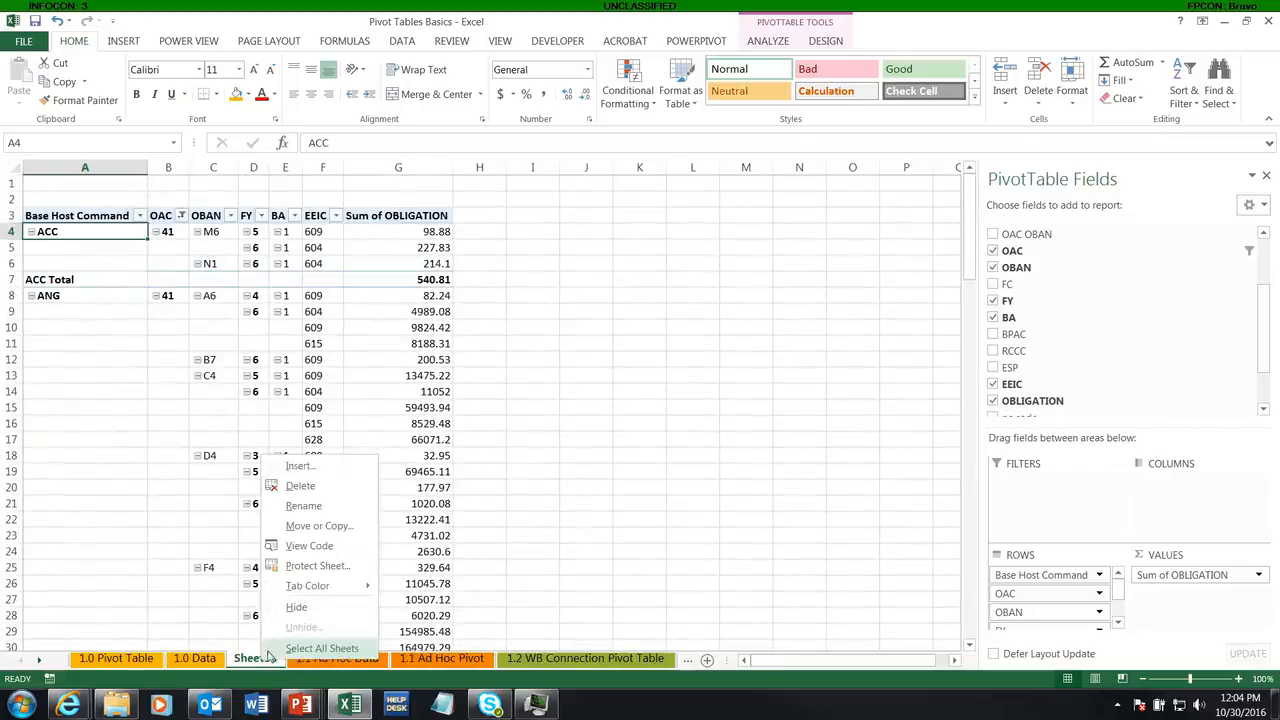
{"action": "left_click", "coordinate": [293, 487]}
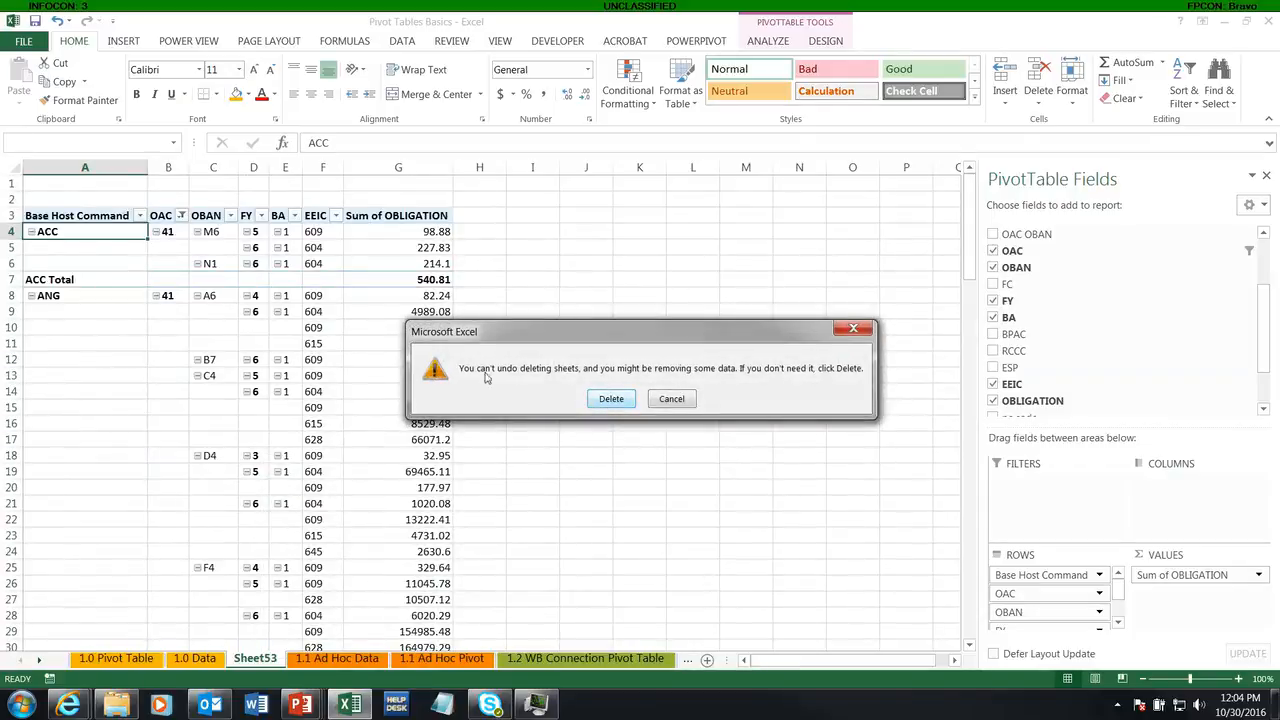
{"action": "left_click", "coordinate": [610, 399]}
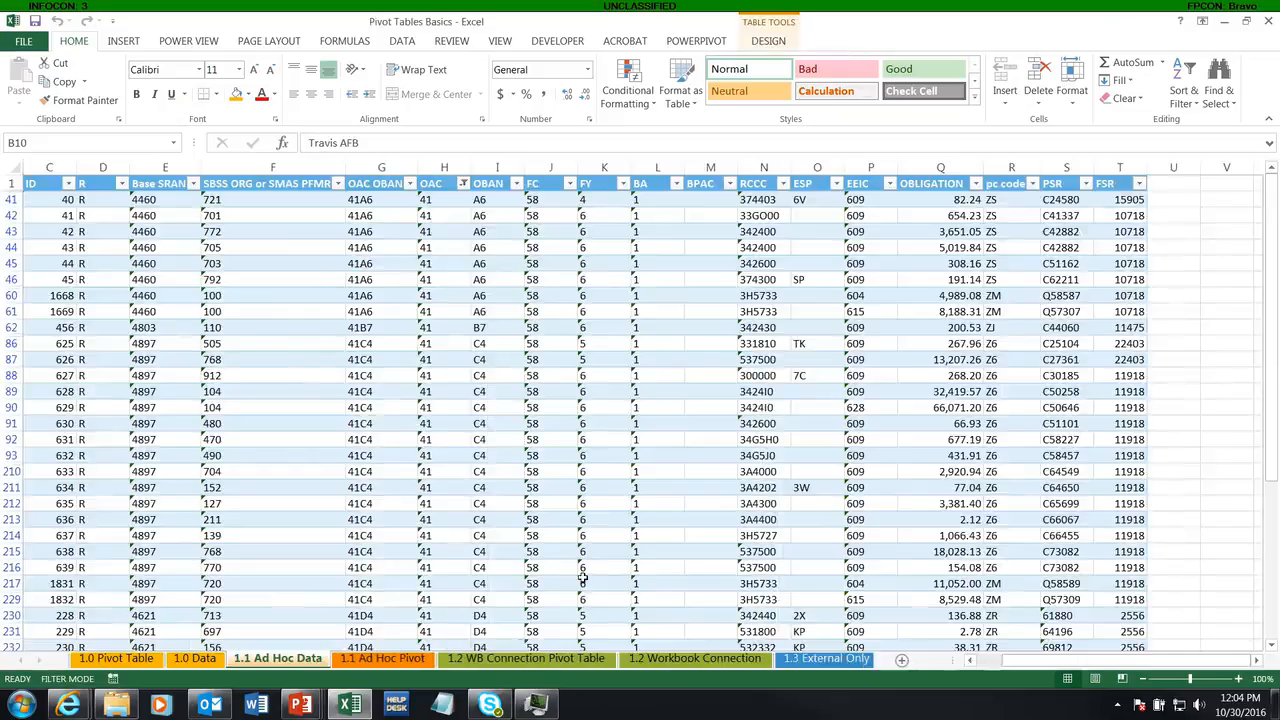
Step: Examine the obligations by OAC, FY and OBAN in the 1.1 Ad Hoc Pivot sheet against the 1.1 Ad Hoc Data sheet
{"action": "left_click", "coordinate": [398, 660]}
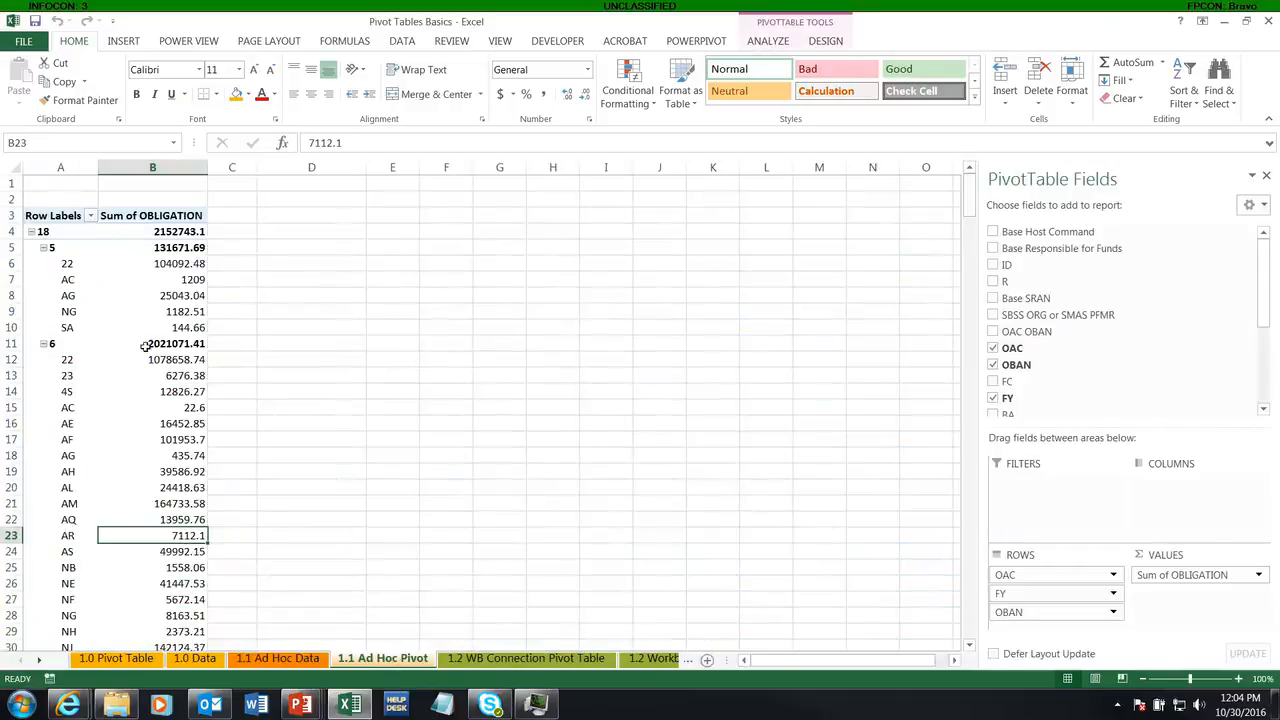
{"action": "left_click", "coordinate": [278, 659]}
{"action": "left_click", "coordinate": [388, 660]}
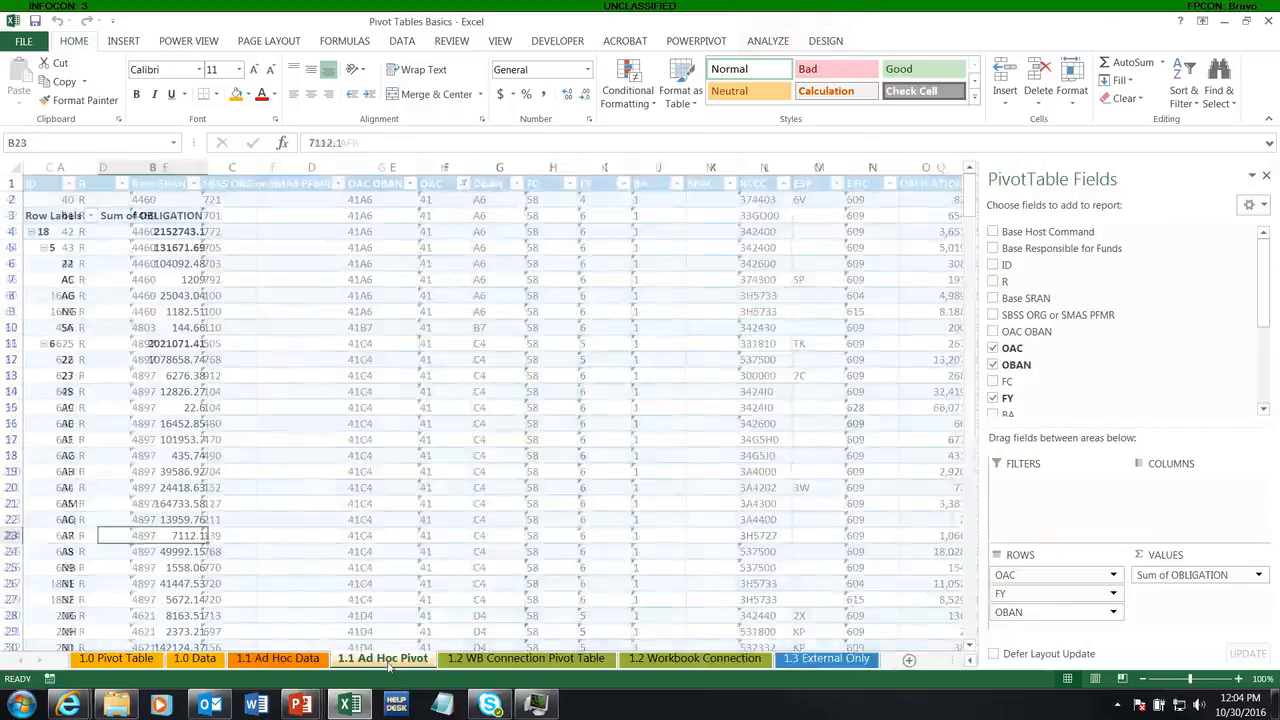
{"action": "mouse_move", "coordinate": [167, 408]}
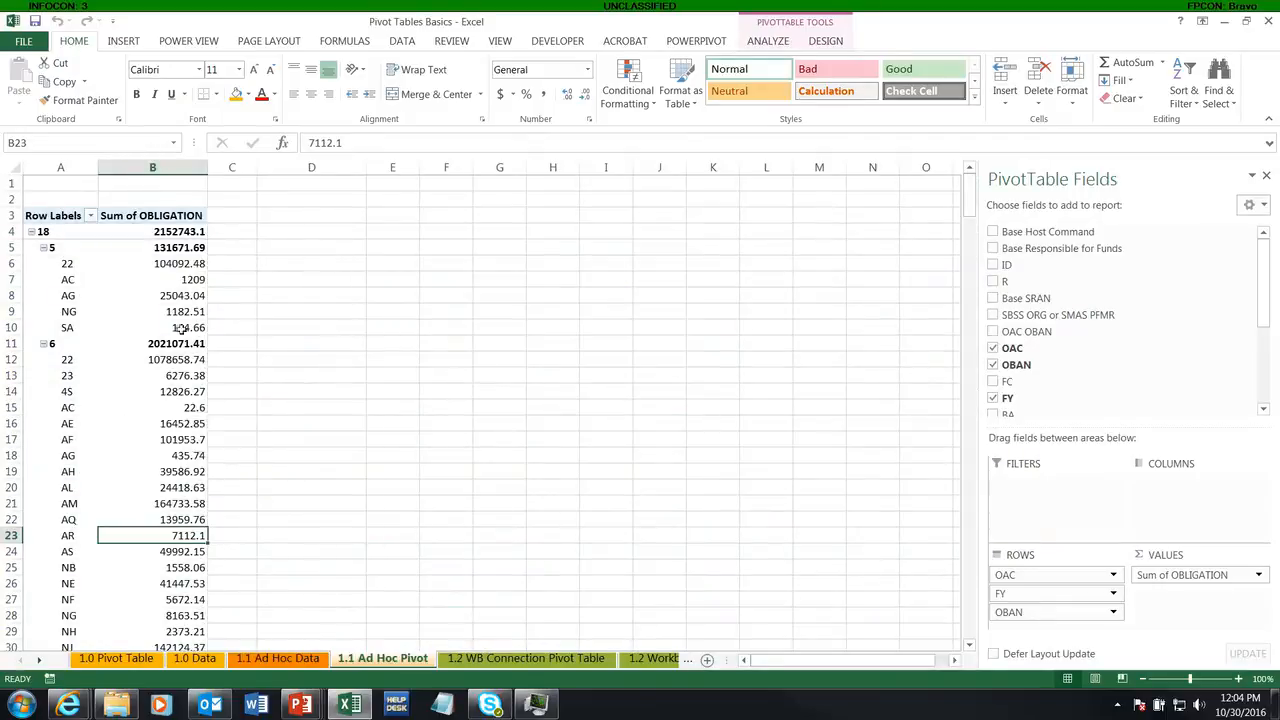
{"action": "scroll", "coordinate": [160, 340], "scroll_direction": "down", "scroll_amount": 14}
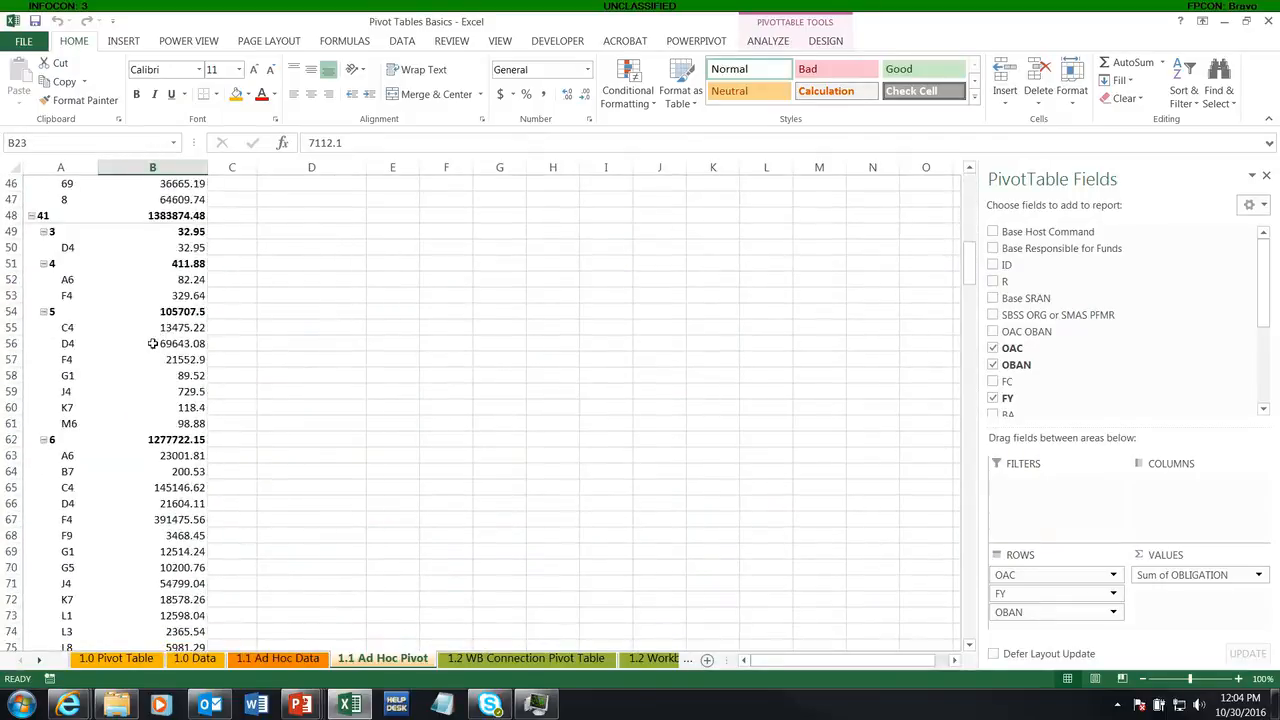
{"action": "scroll", "coordinate": [155, 343], "scroll_direction": "up", "scroll_amount": 14}
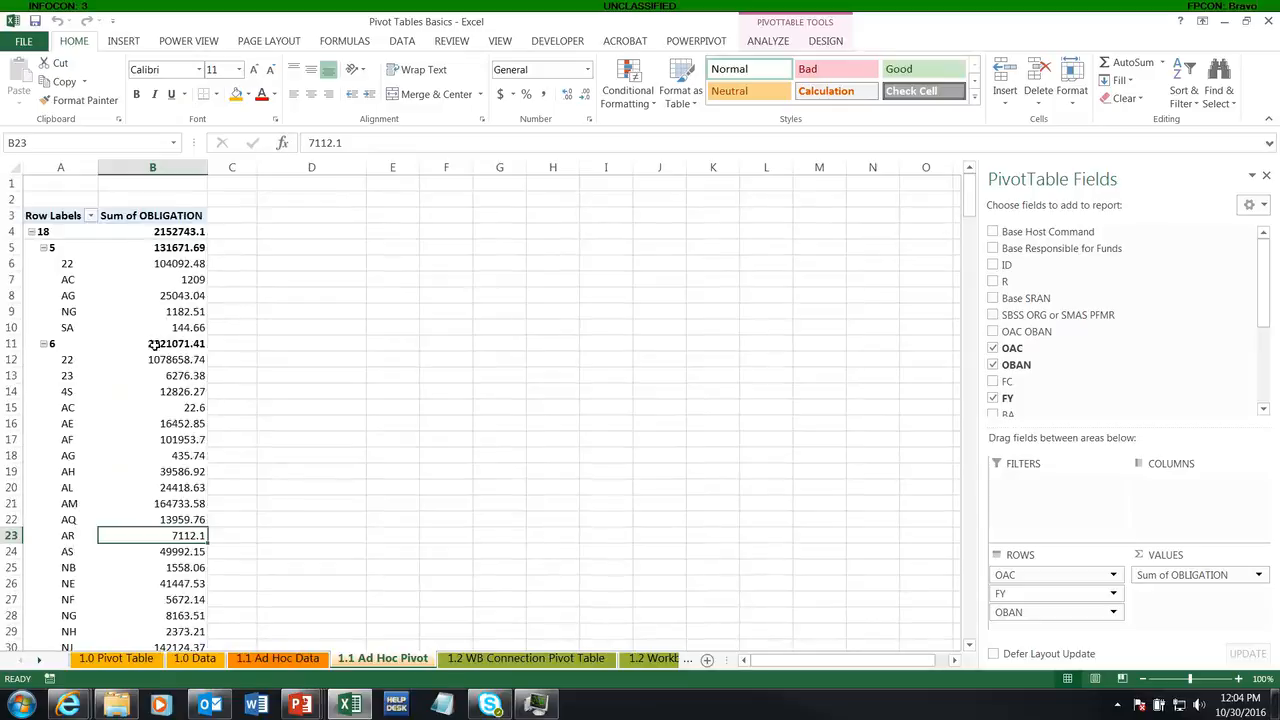
{"action": "scroll", "coordinate": [168, 384], "scroll_direction": "down", "scroll_amount": 6}
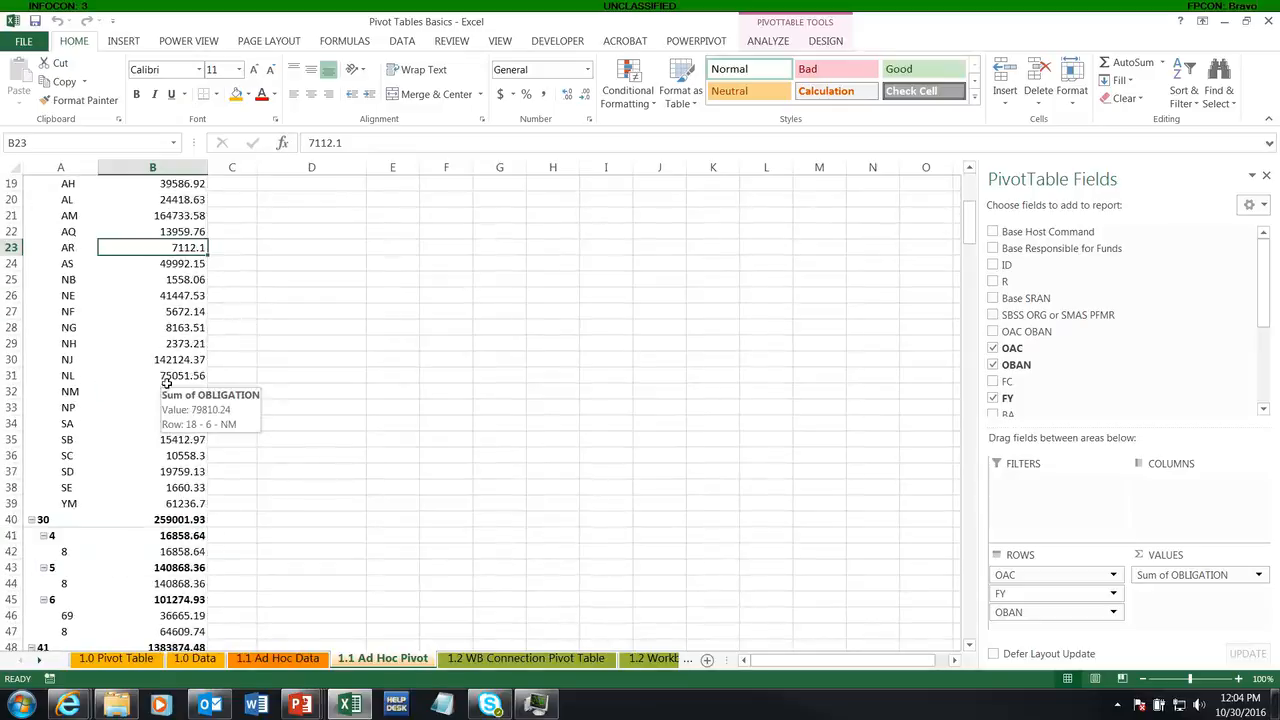
{"action": "scroll", "coordinate": [166, 383], "scroll_direction": "up", "scroll_amount": 6}
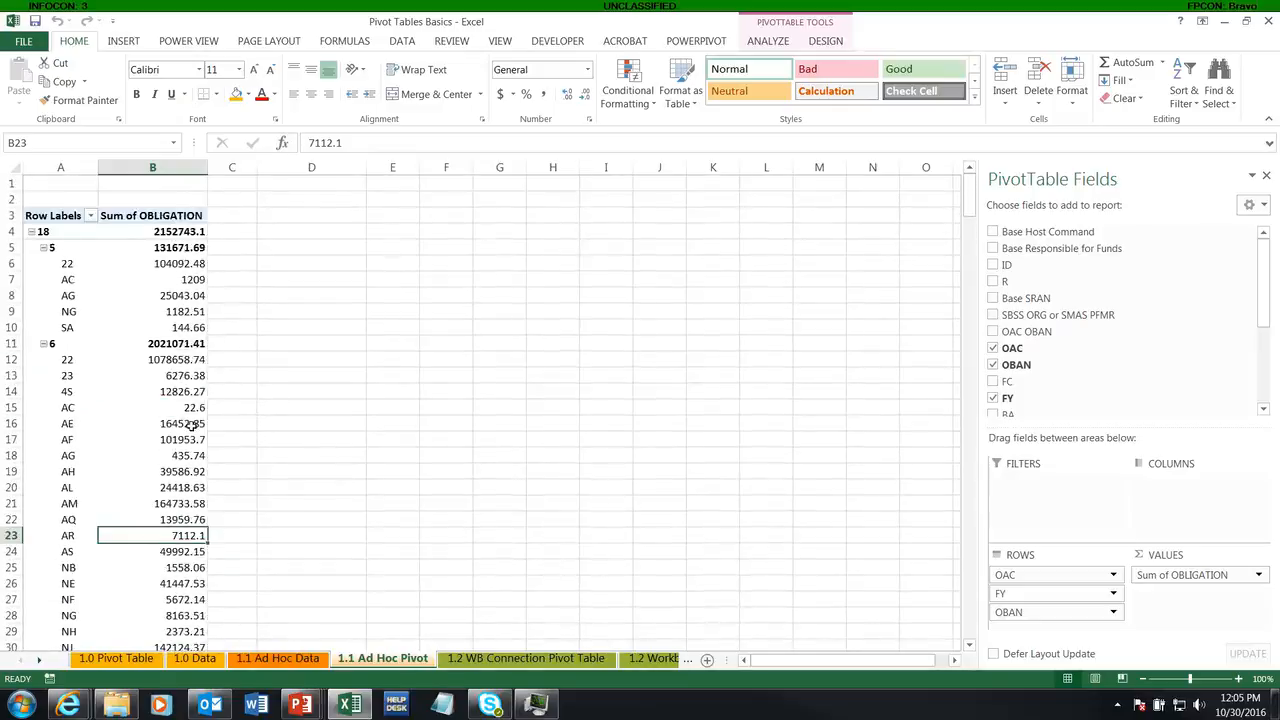
Step: Close the PivotTable field list and show it again
{"action": "left_click", "coordinate": [162, 264]}
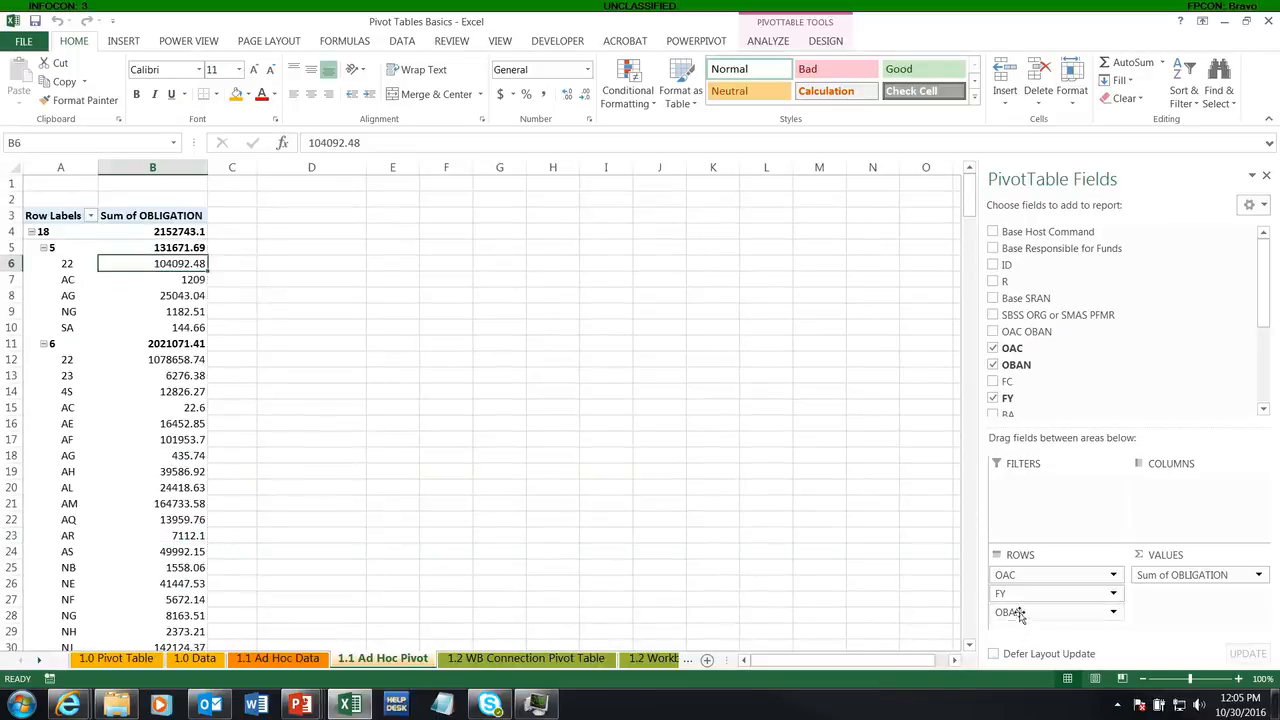
{"action": "mouse_move", "coordinate": [1020, 613]}
{"action": "left_mouse_down"}
{"action": "mouse_move", "coordinate": [919, 608]}
{"action": "mouse_move", "coordinate": [1022, 613]}
{"action": "left_mouse_up"}
{"action": "left_click", "coordinate": [1266, 175]}
{"action": "right_click", "coordinate": [183, 346]}
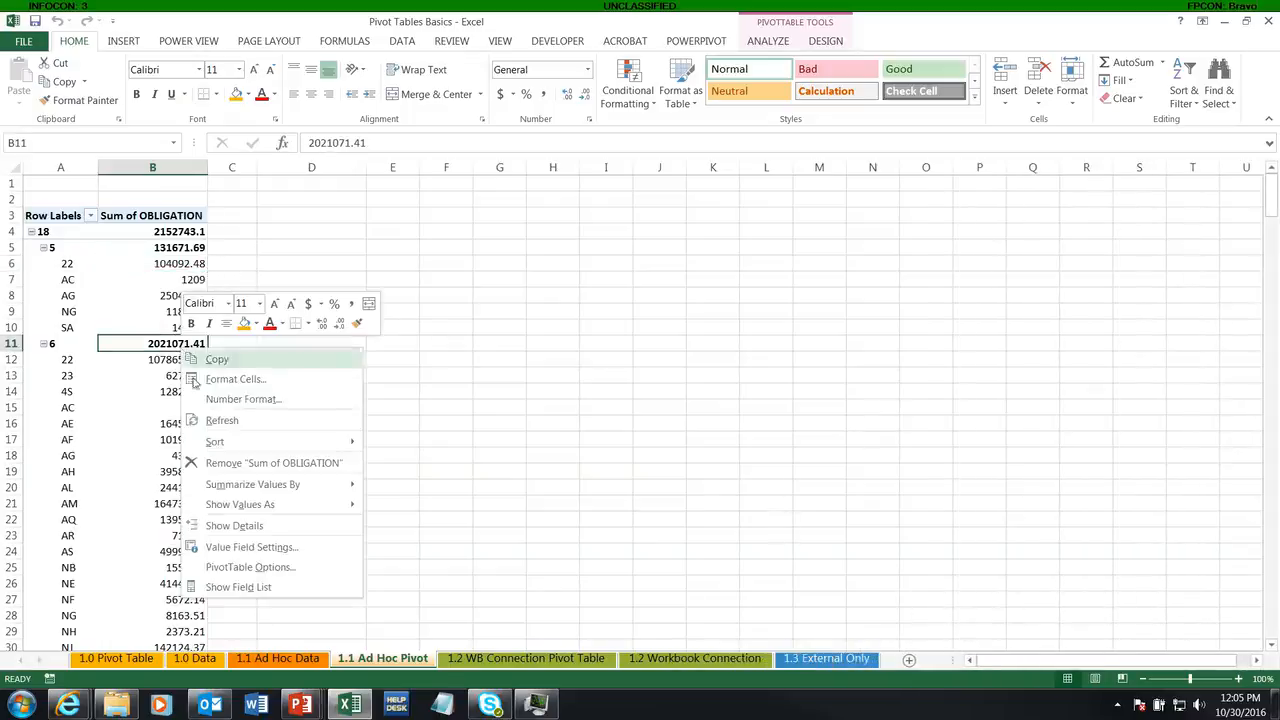
{"action": "left_click", "coordinate": [242, 588]}
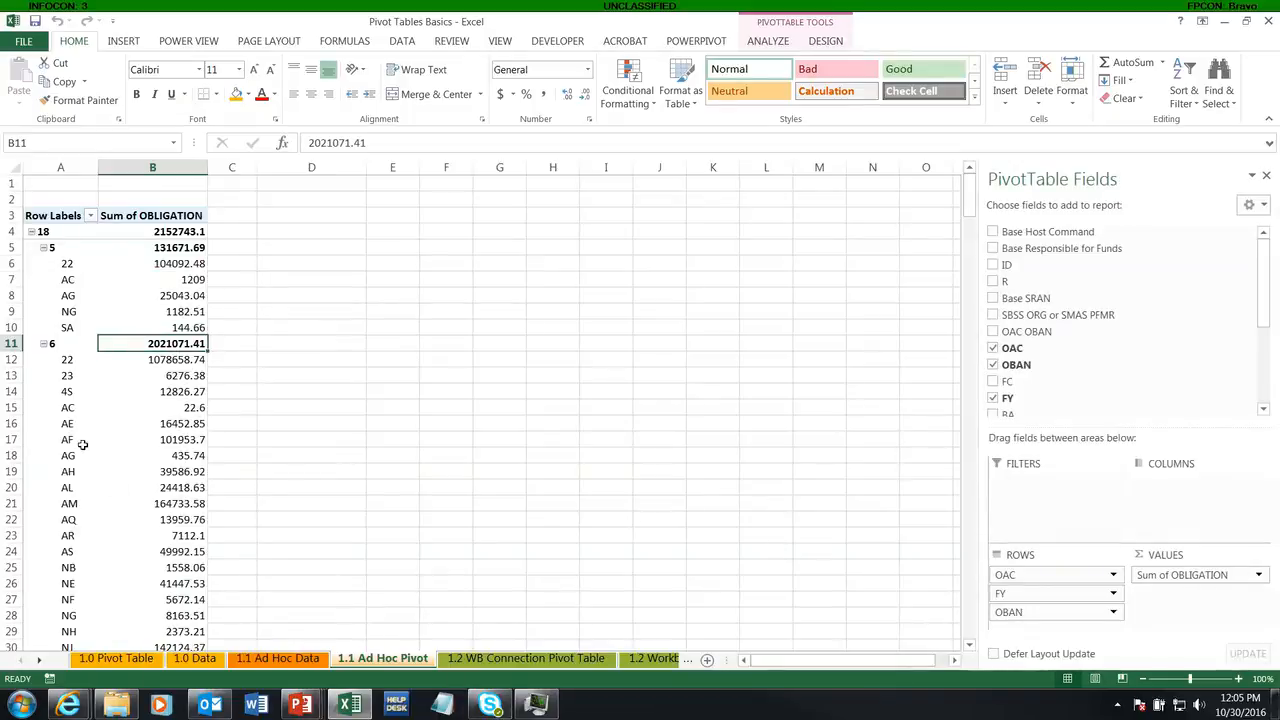
Step: Drill down into the obligation of OBAN AE under OAC 18, FY 6, and delete the resulting detail sheet
{"action": "double_click", "coordinate": [178, 424]}
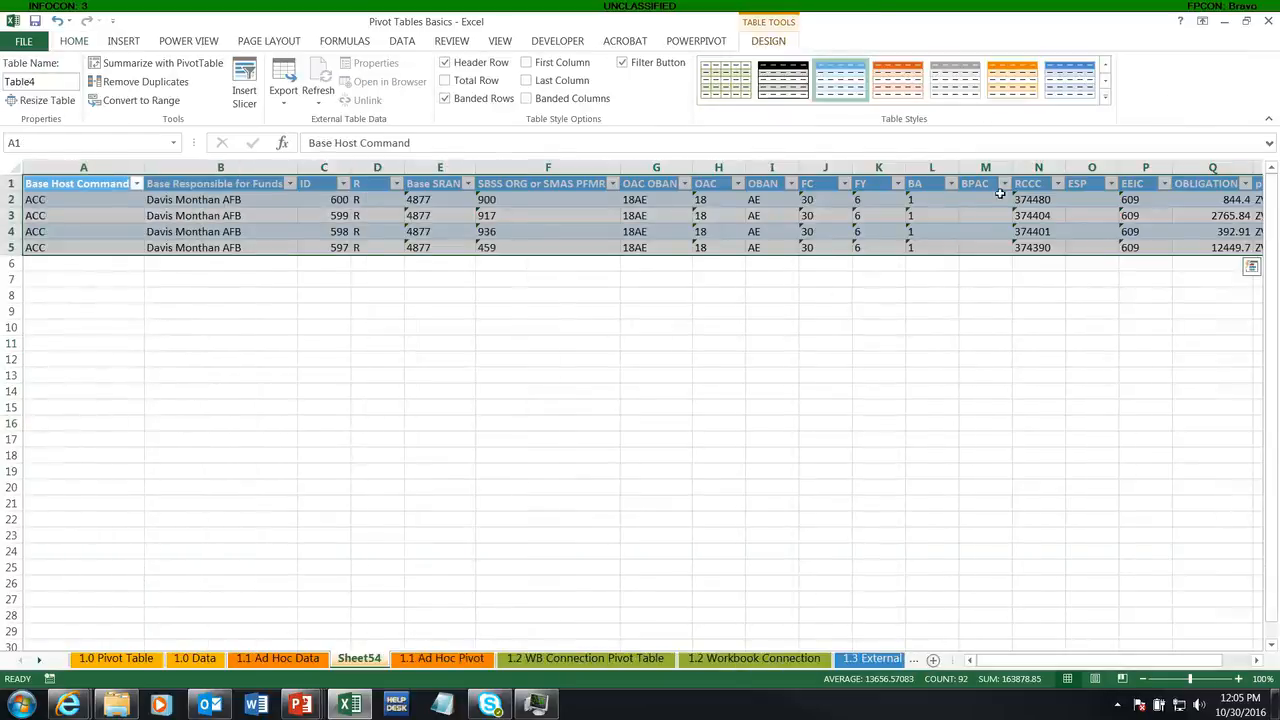
{"action": "right_click", "coordinate": [360, 658]}
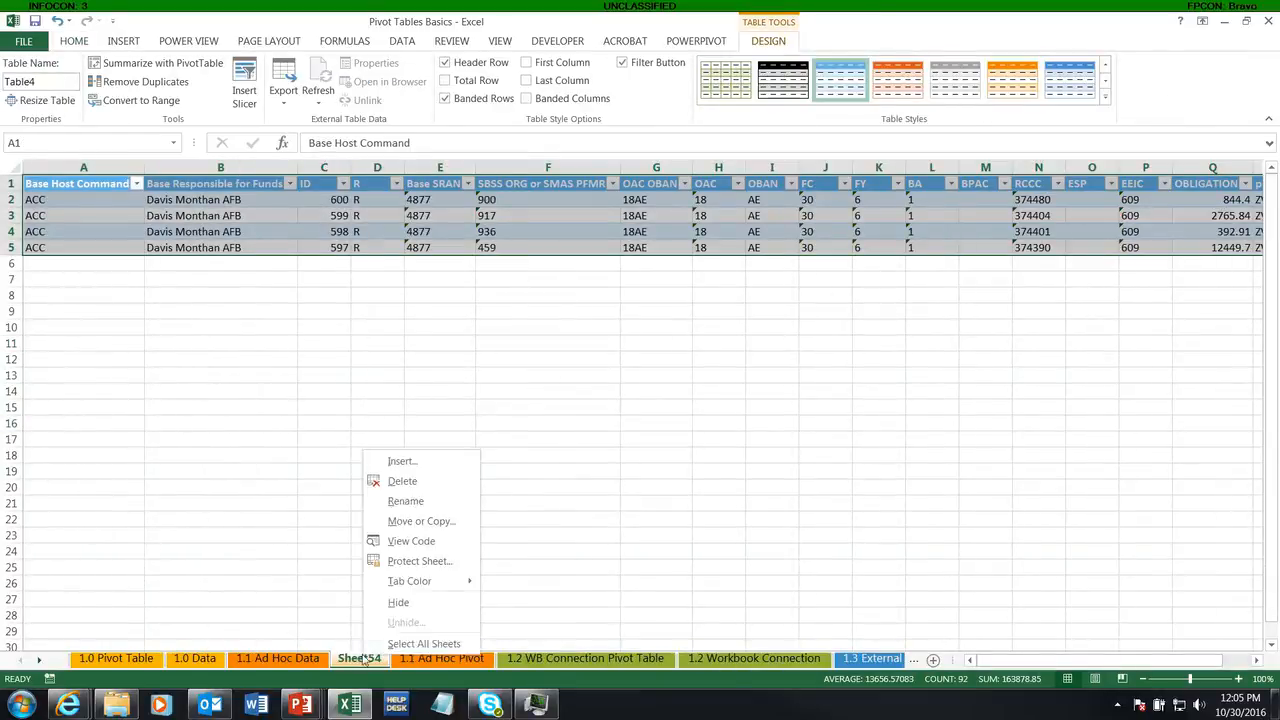
{"action": "left_click", "coordinate": [403, 481]}
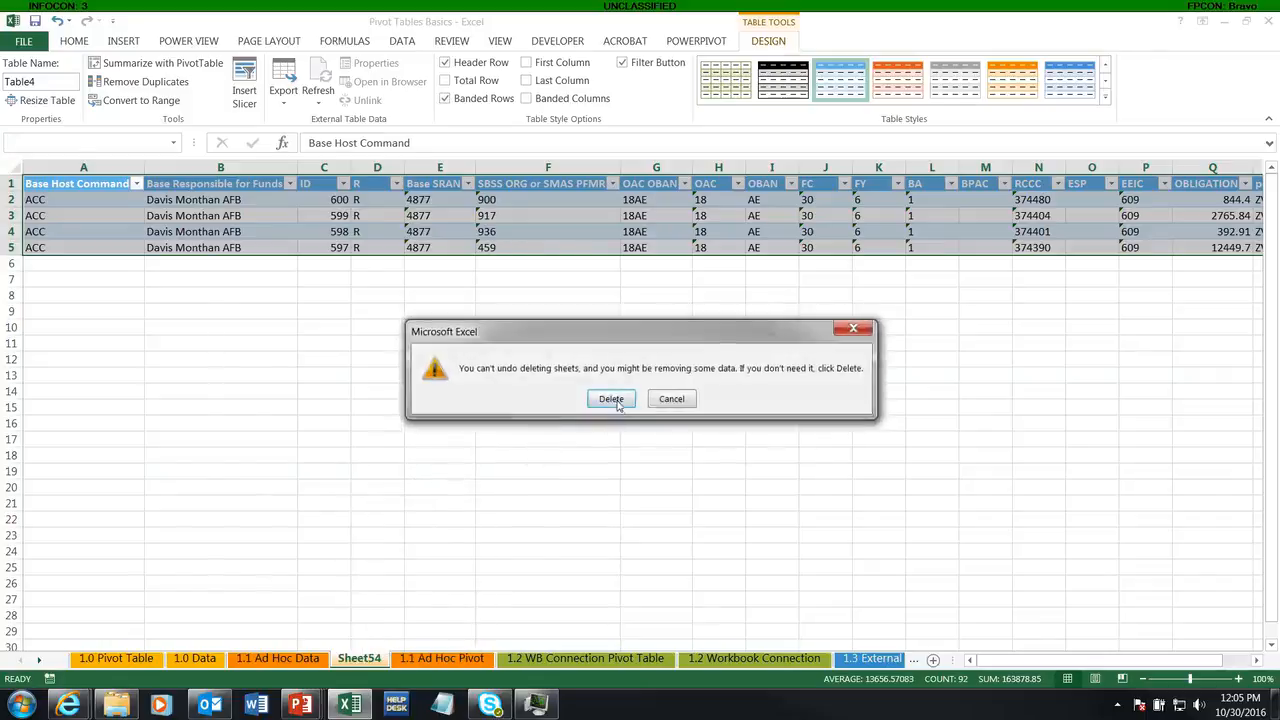
{"action": "left_click", "coordinate": [612, 400]}
{"action": "scroll", "coordinate": [95, 300], "scroll_direction": "down", "scroll_amount": 17}
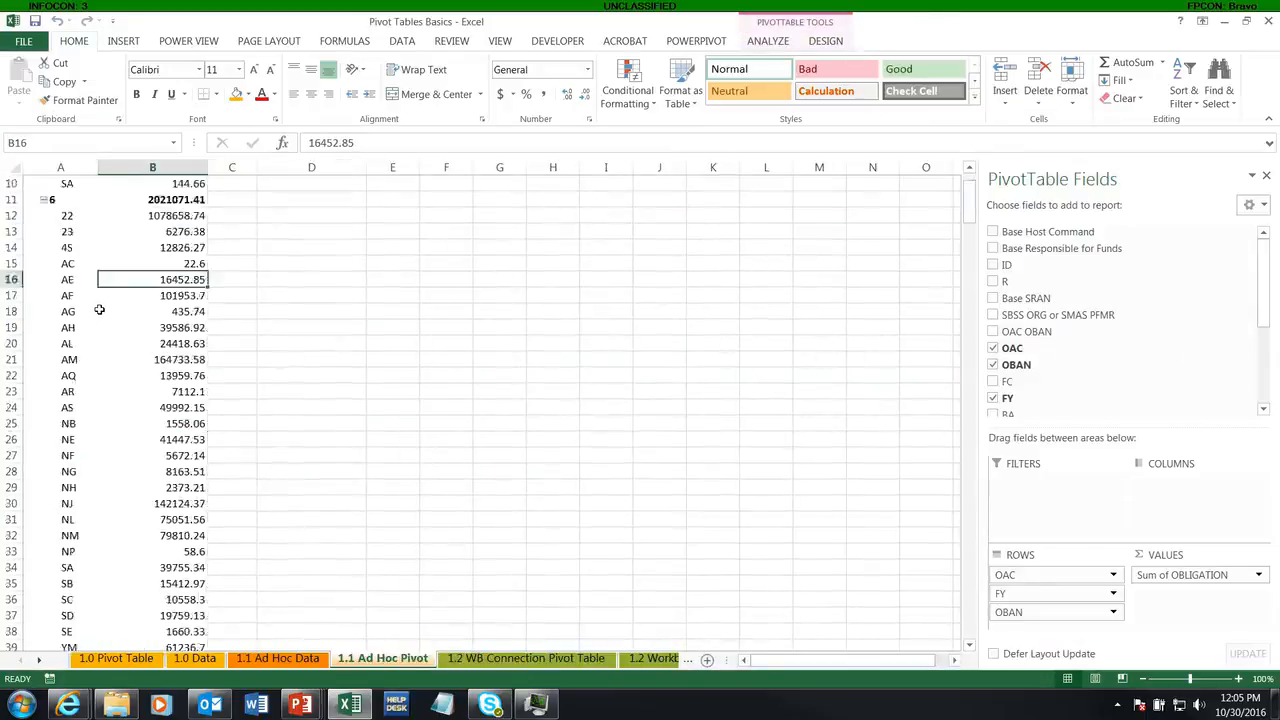
{"action": "scroll", "coordinate": [99, 311], "scroll_direction": "up", "scroll_amount": 9}
{"action": "scroll", "coordinate": [99, 311], "scroll_direction": "up", "scroll_amount": 8}
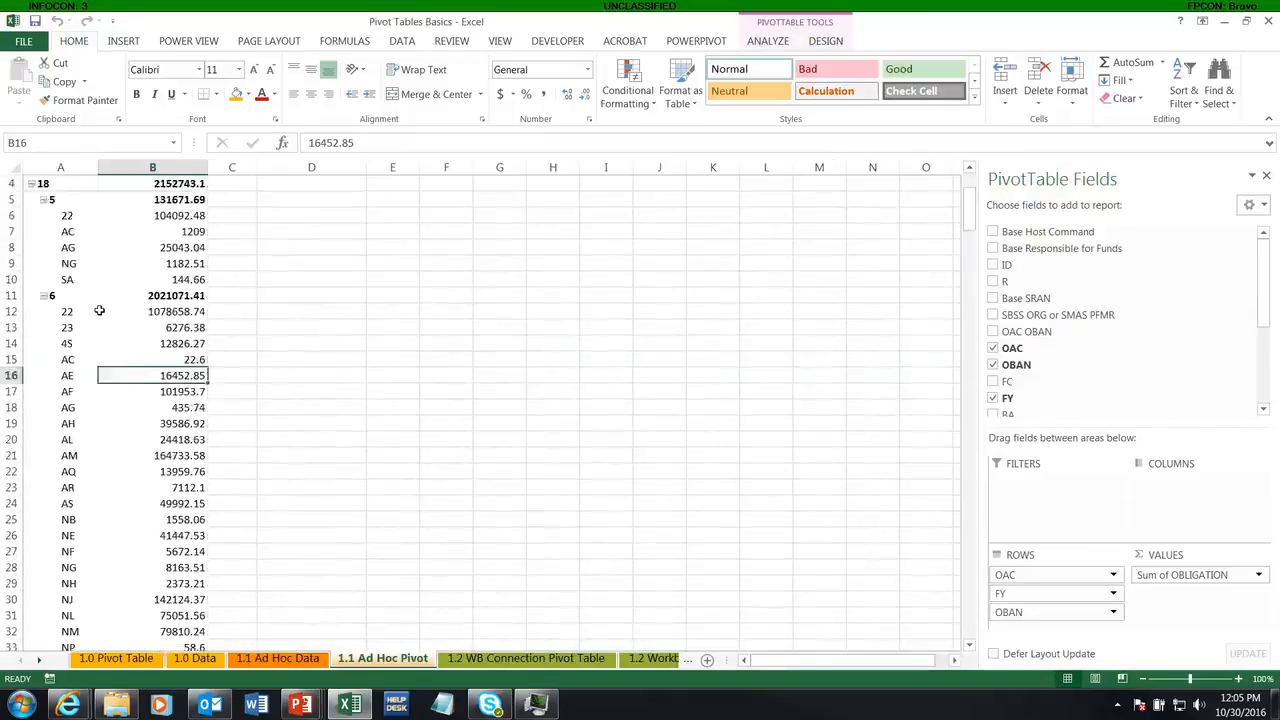
Step: Remove OBAN, FY and OAC from the pivot's rows, keeping only Sum of OBLIGATION
{"action": "left_click_drag", "start_coordinate": [1013, 612], "coordinate": [684, 508]}
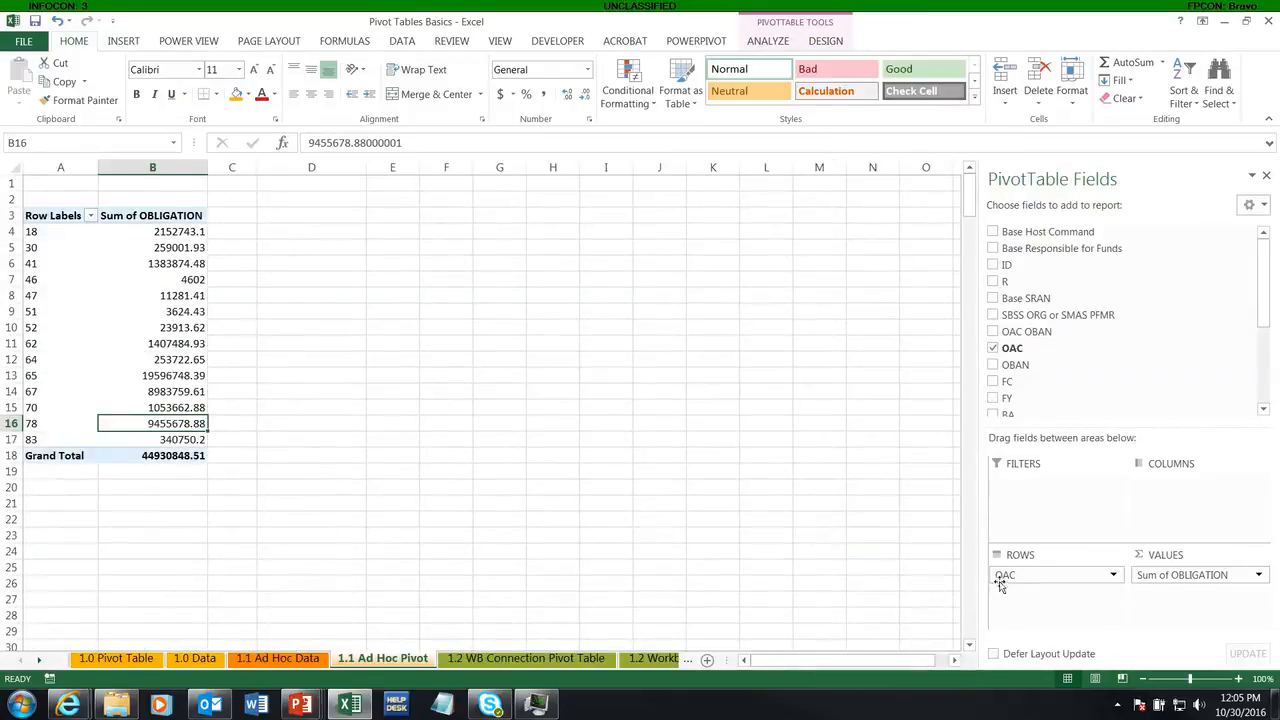
{"action": "left_click_drag", "start_coordinate": [1003, 575], "coordinate": [834, 545]}
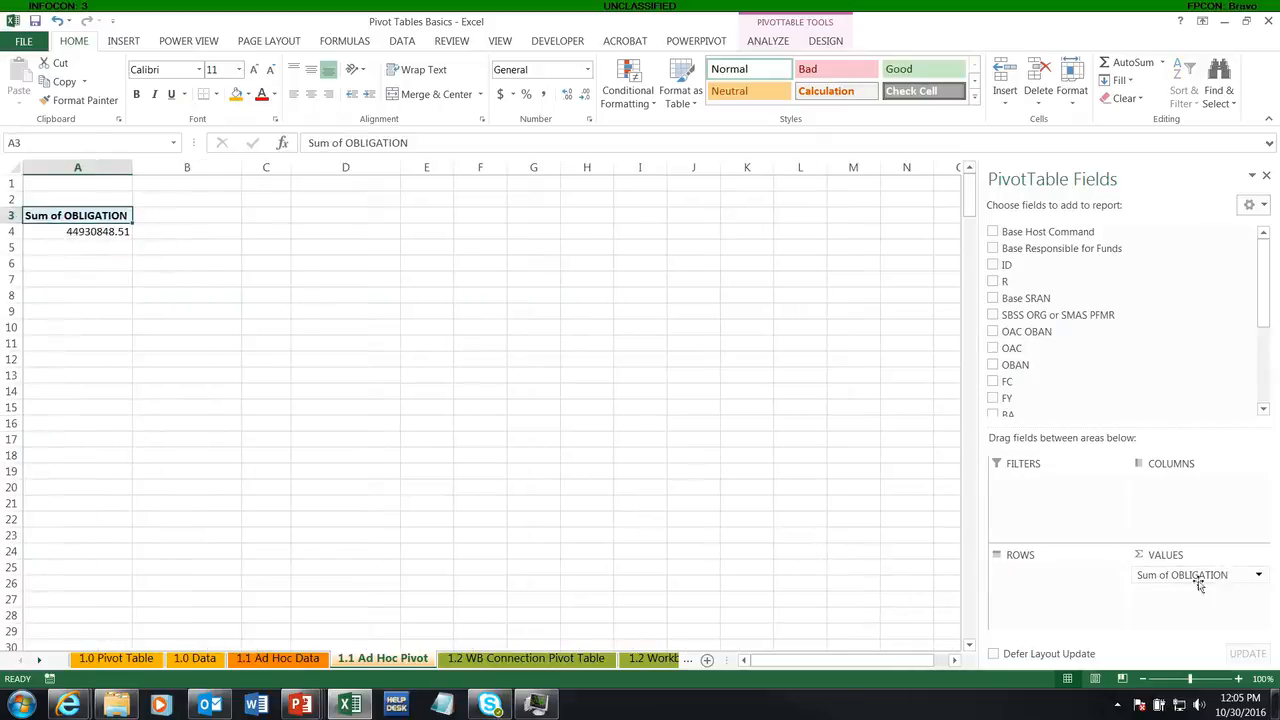
{"action": "left_click", "coordinate": [95, 231]}
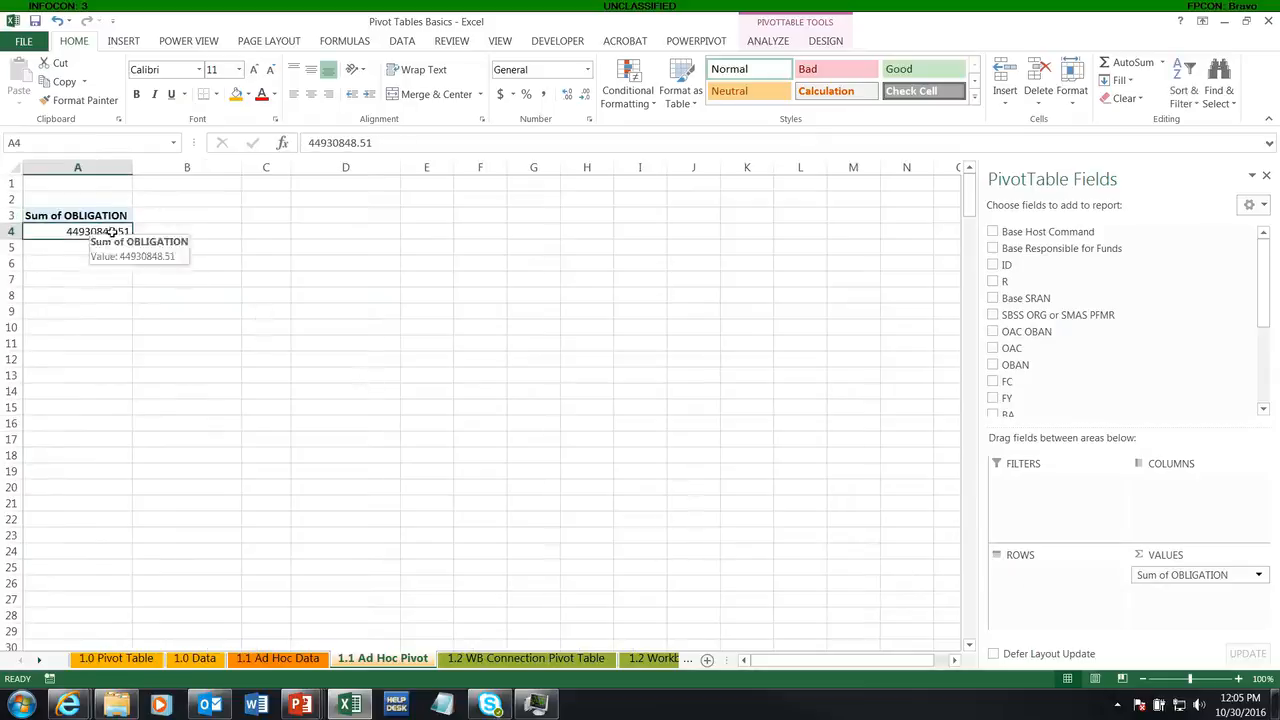
{"action": "left_click", "coordinate": [822, 43]}
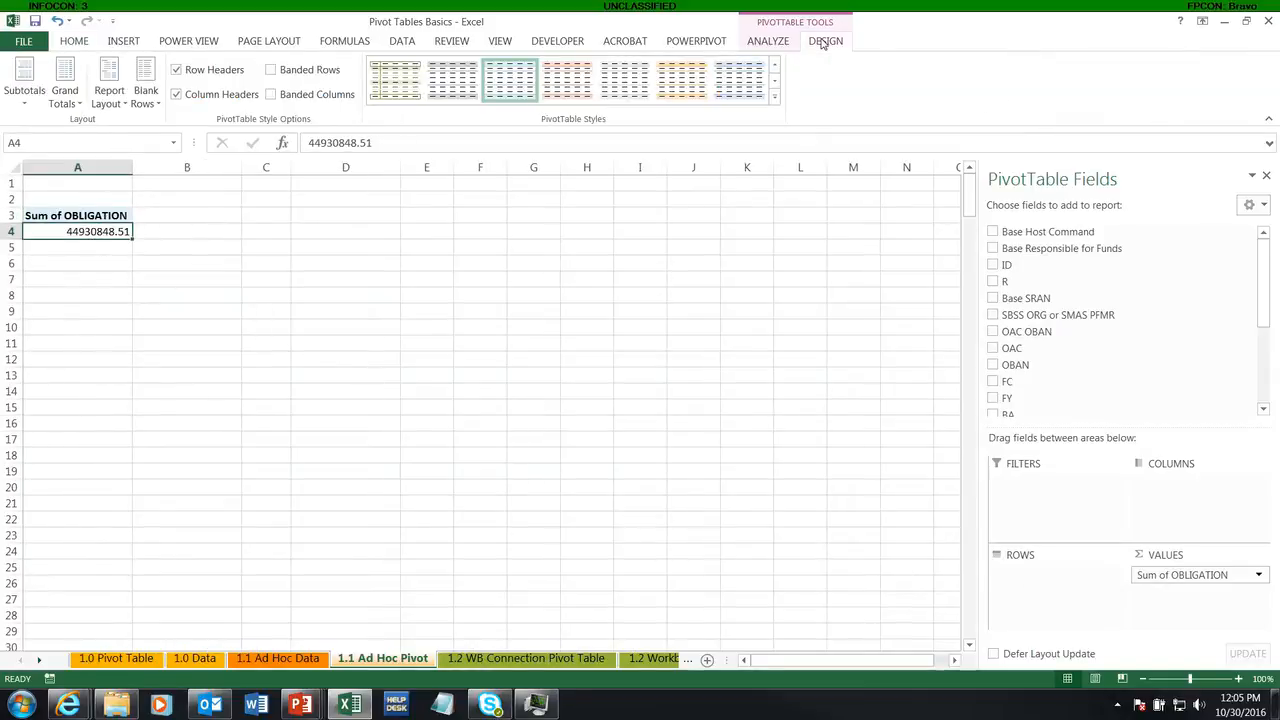
{"action": "left_click_drag", "start_coordinate": [130, 393], "coordinate": [137, 391]}
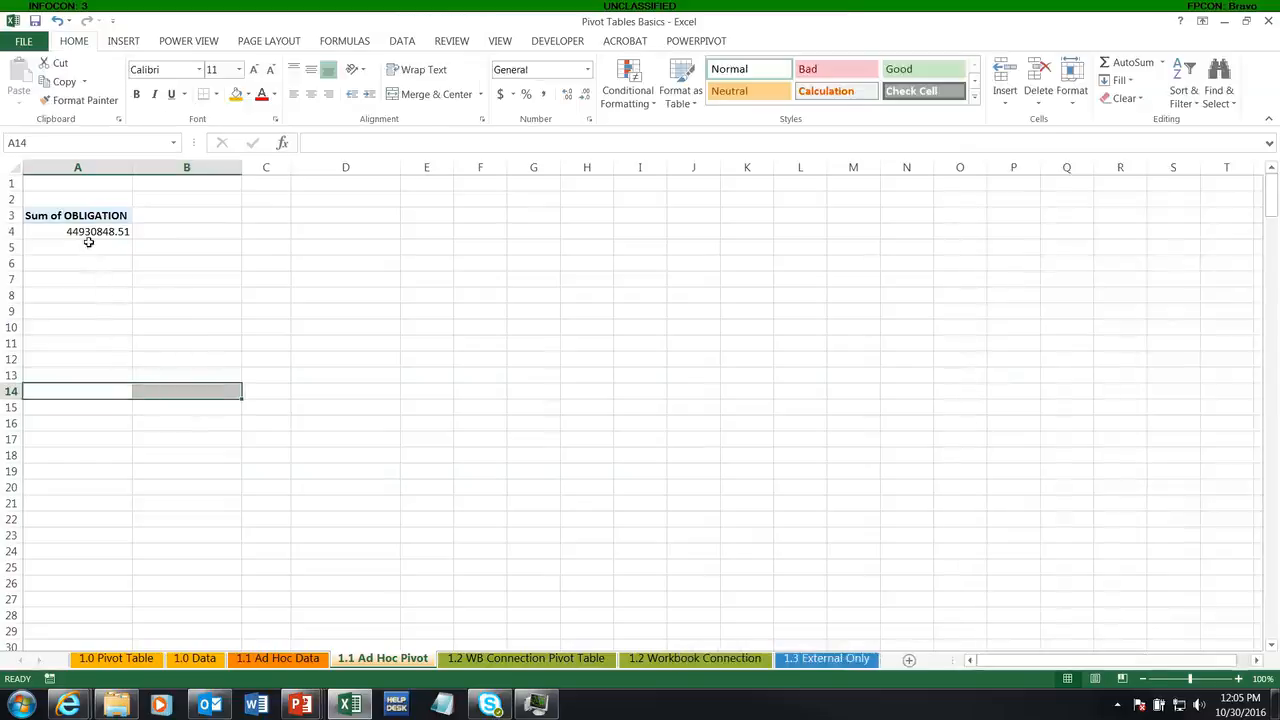
{"action": "left_click", "coordinate": [90, 238]}
{"action": "left_click", "coordinate": [44, 204]}
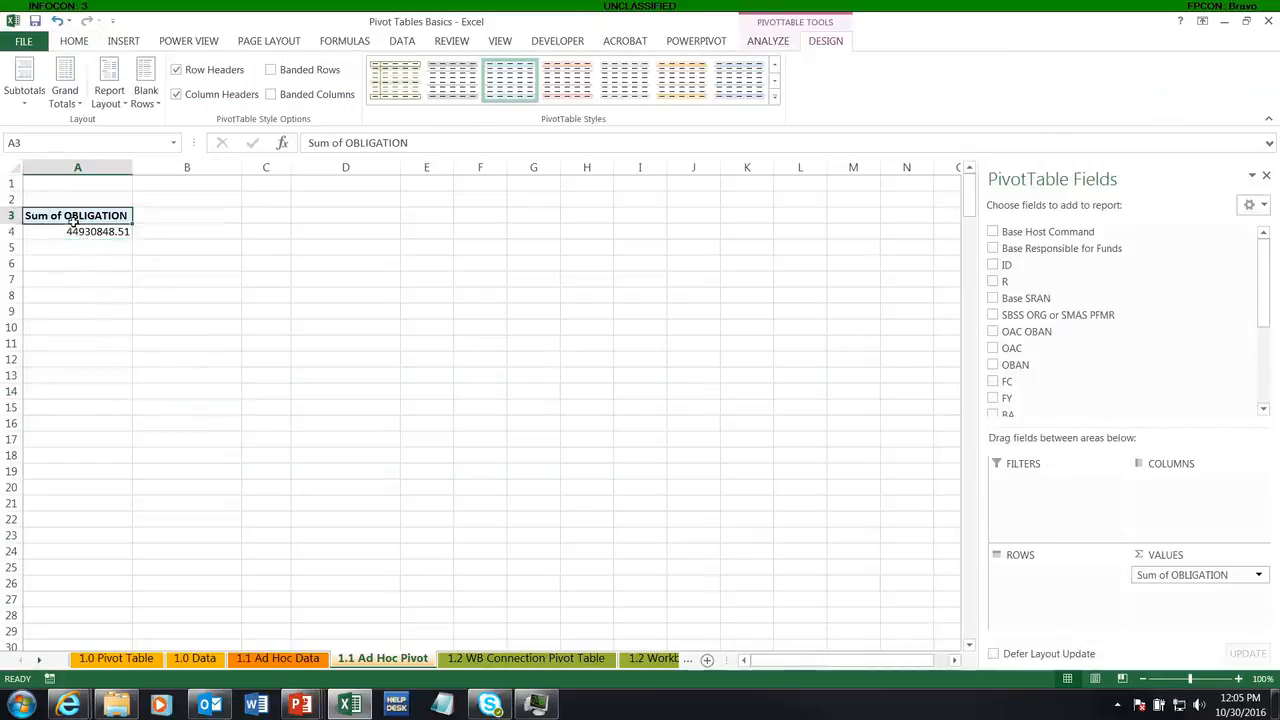
{"action": "left_click", "coordinate": [142, 254]}
{"action": "left_click", "coordinate": [80, 236]}
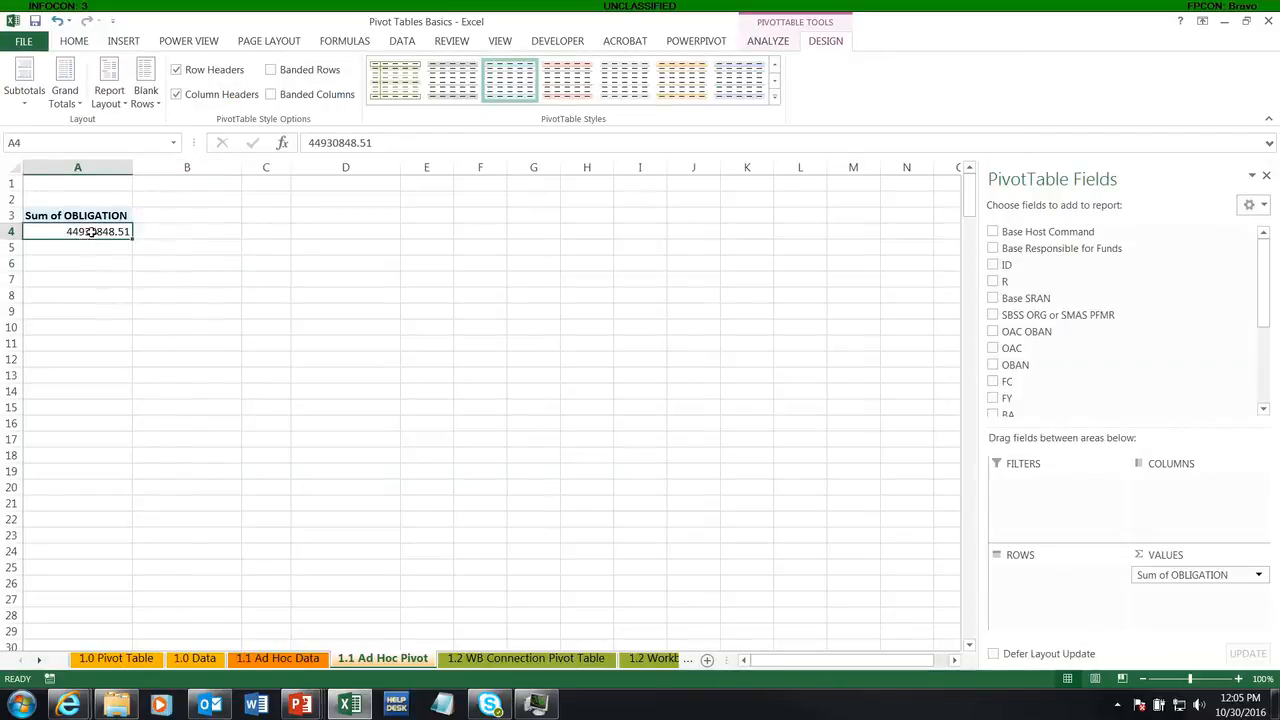
{"action": "left_click", "coordinate": [64, 95]}
Step: Add SBSS ORG or SMAS PFMR as a row field to the ad hoc pivot
{"action": "left_click", "coordinate": [68, 231]}
{"action": "left_click", "coordinate": [993, 316]}
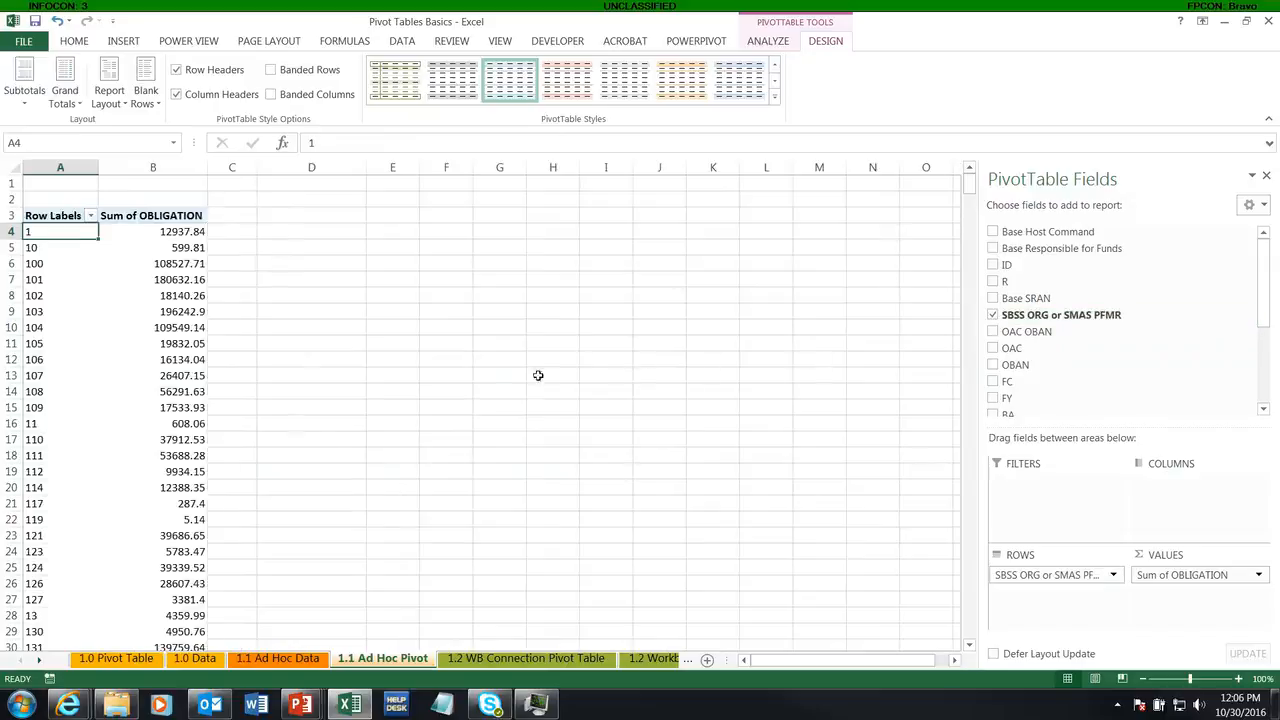
Step: Drill down into the pivot's Grand Total of Sum of OBLIGATION and look over the resulting detail records
{"action": "scroll", "coordinate": [134, 517], "scroll_direction": "down", "scroll_amount": 20}
{"action": "scroll", "coordinate": [139, 521], "scroll_direction": "down", "scroll_amount": 15}
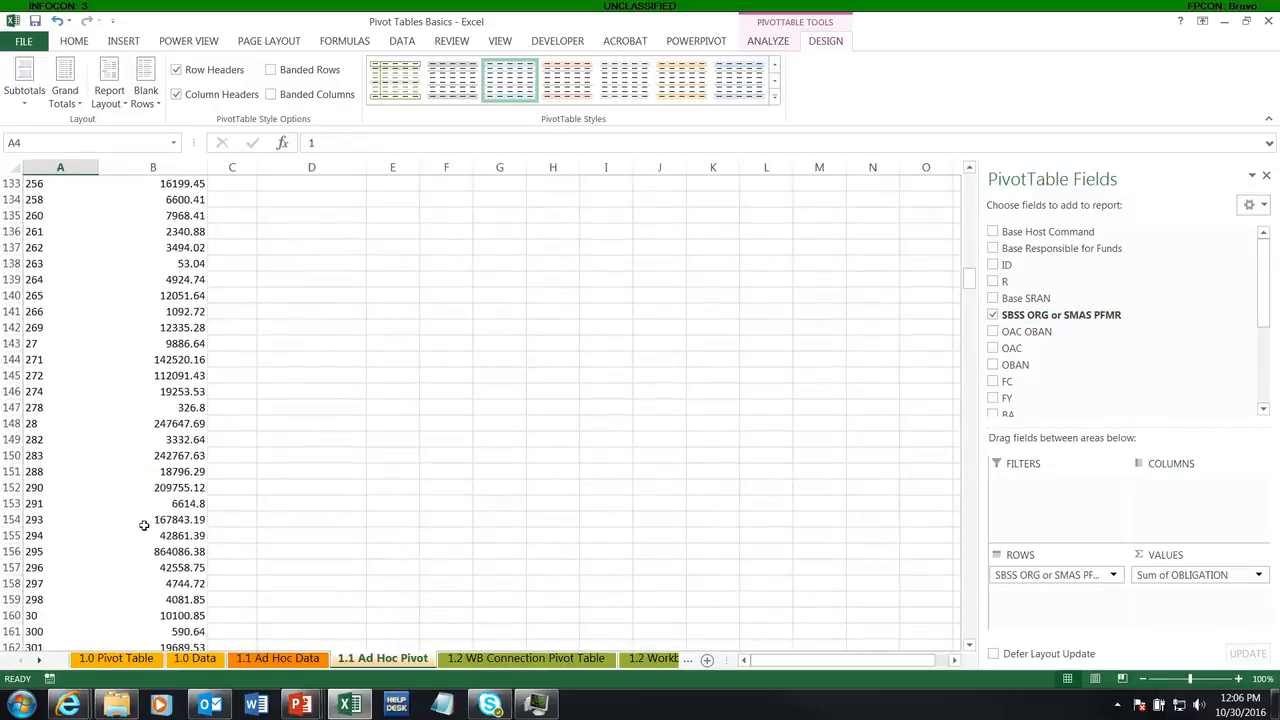
{"action": "left_click", "coordinate": [145, 520]}
{"action": "key", "text": "ctrl+Down"}
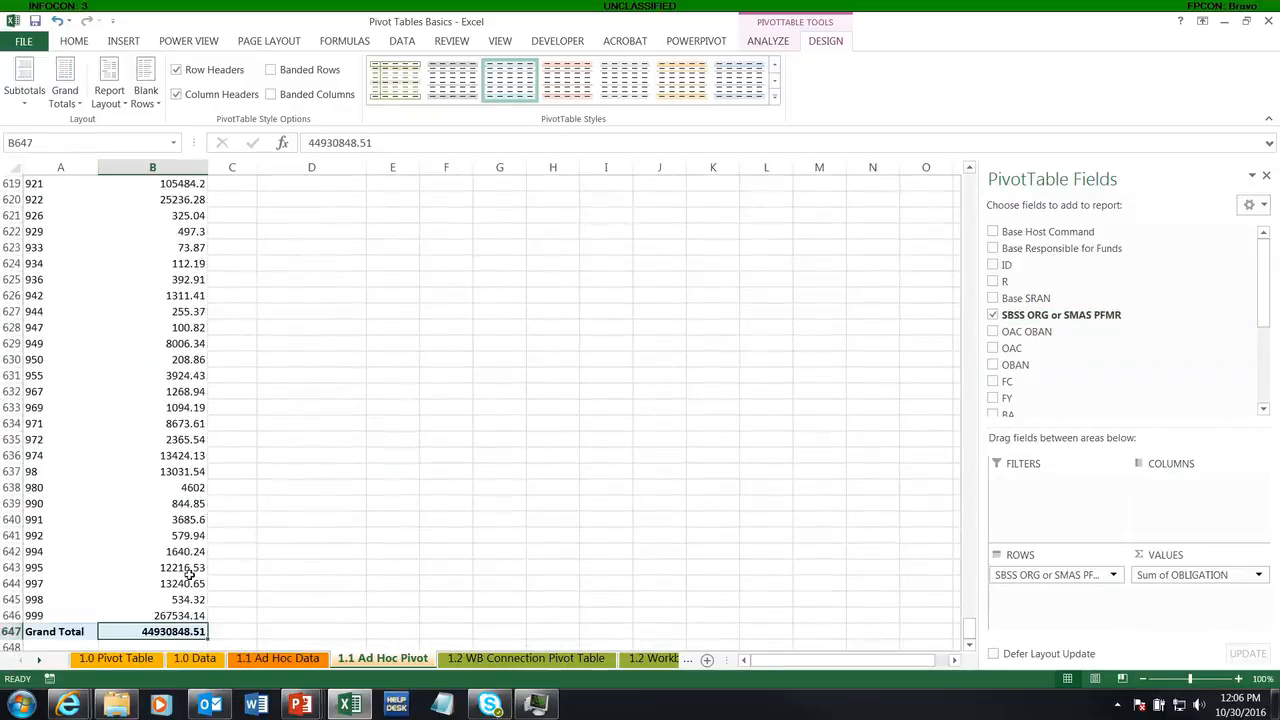
{"action": "double_click", "coordinate": [178, 631]}
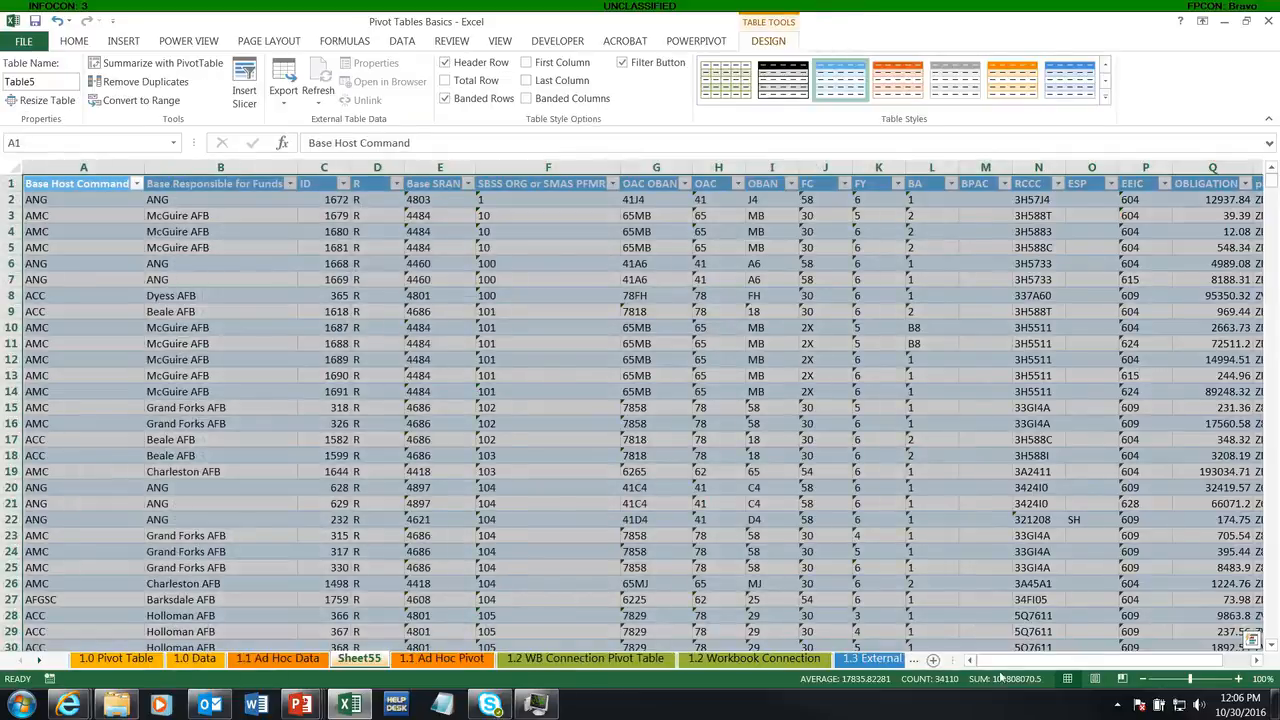
{"action": "left_click_drag", "start_coordinate": [1003, 660], "coordinate": [1143, 660]}
{"action": "left_click_drag", "start_coordinate": [1010, 660], "coordinate": [980, 660]}
{"action": "left_click", "coordinate": [324, 359]}
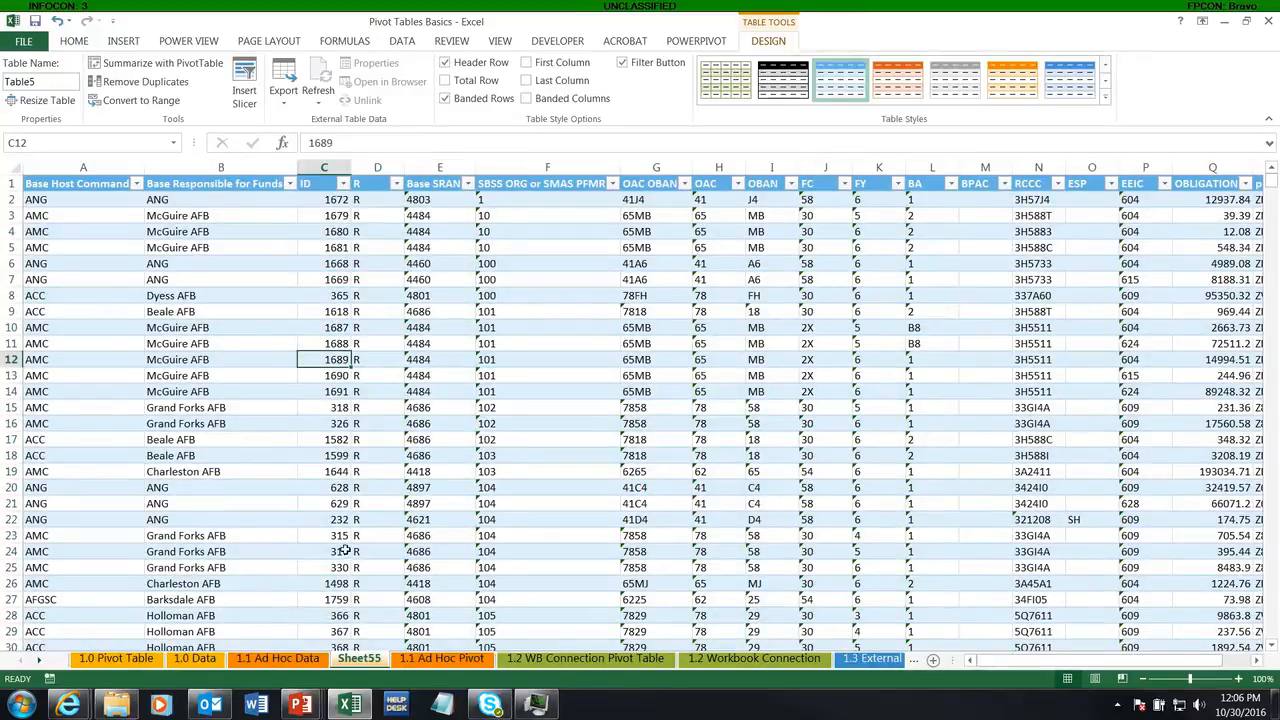
Step: Delete the detail sheet created from the Grand Total drill-down
{"action": "right_click", "coordinate": [362, 661]}
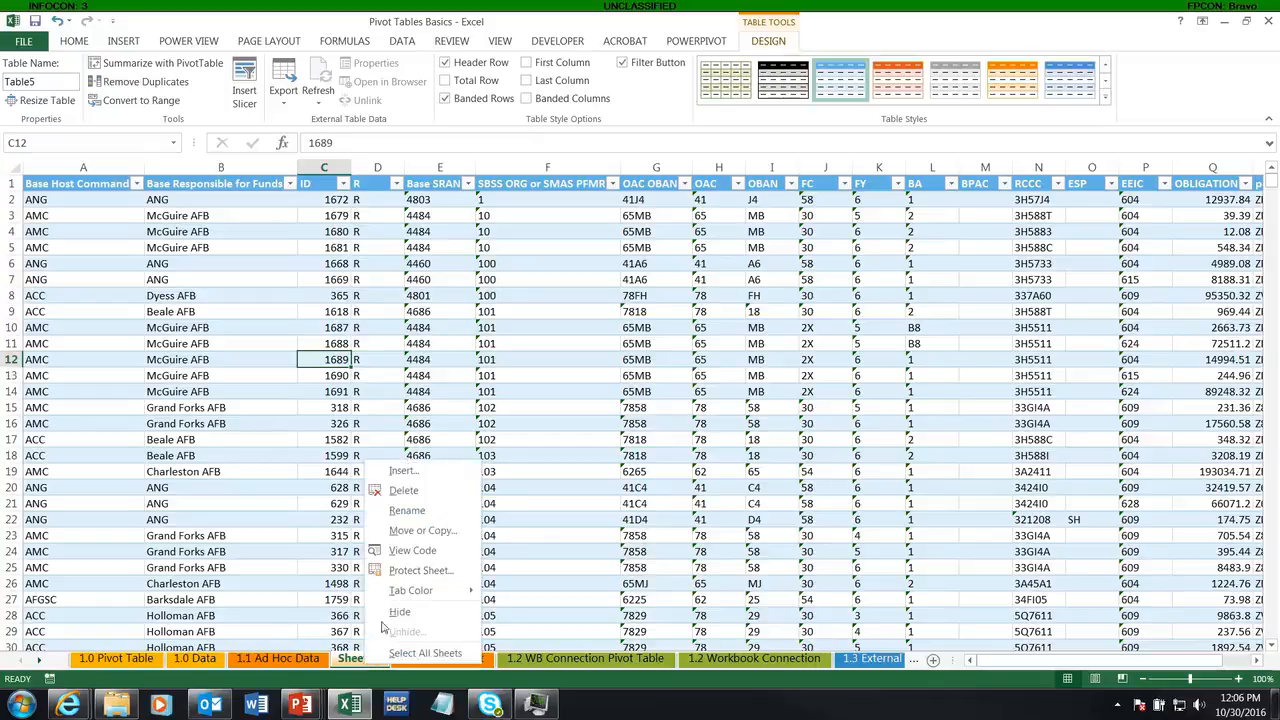
{"action": "left_click", "coordinate": [404, 490]}
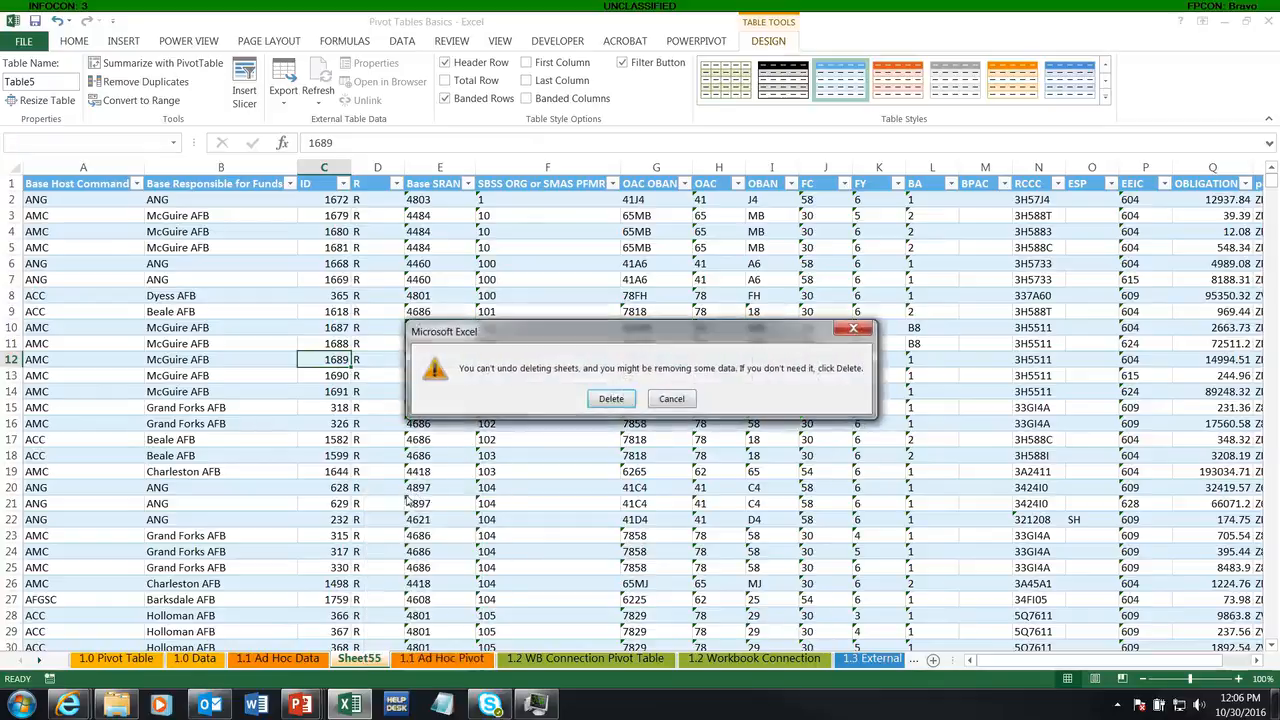
{"action": "left_click", "coordinate": [609, 400]}
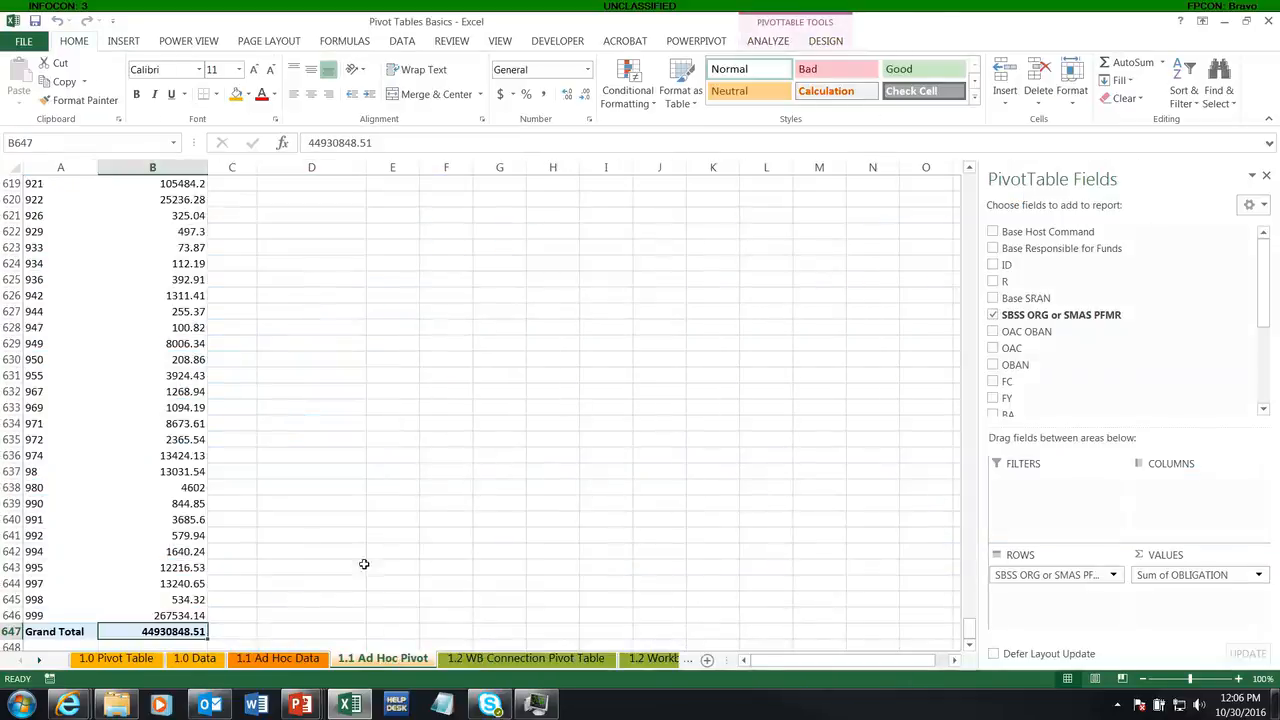
Step: Clear the OAC filter on the 1.1 Ad Hoc Data table by turning filtering off and on again
{"action": "left_click", "coordinate": [303, 662]}
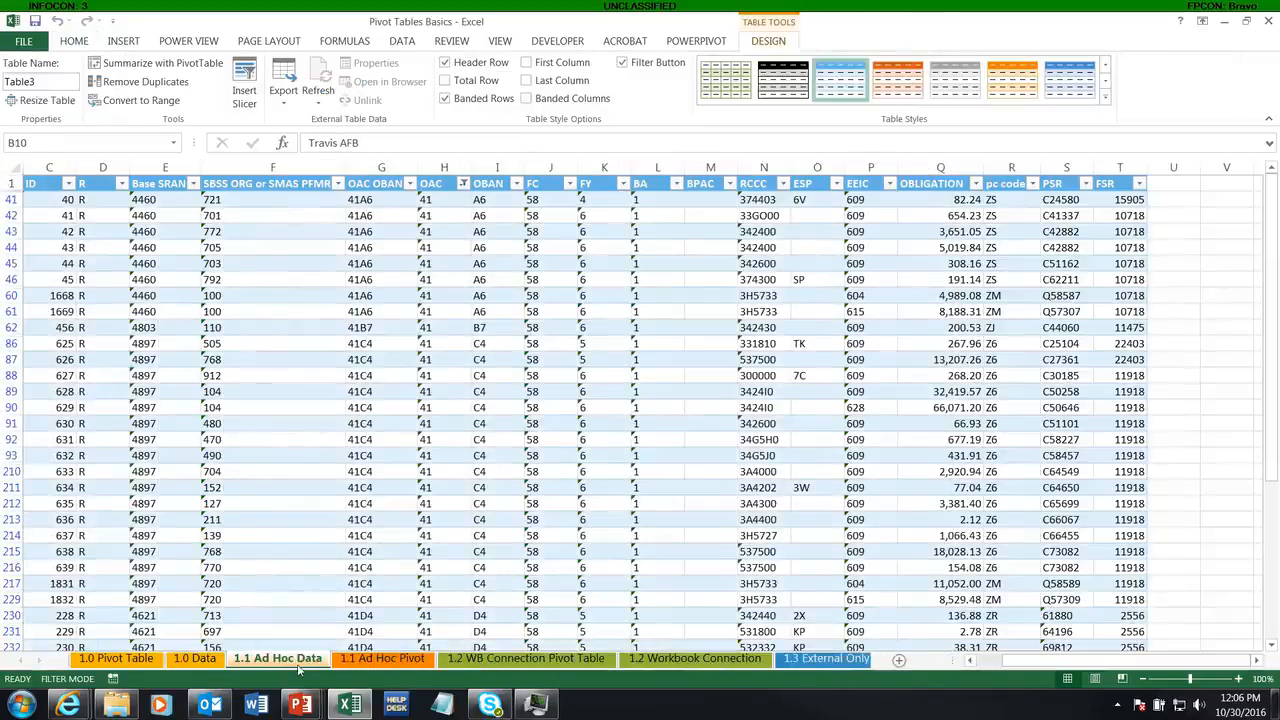
{"action": "left_click", "coordinate": [340, 347]}
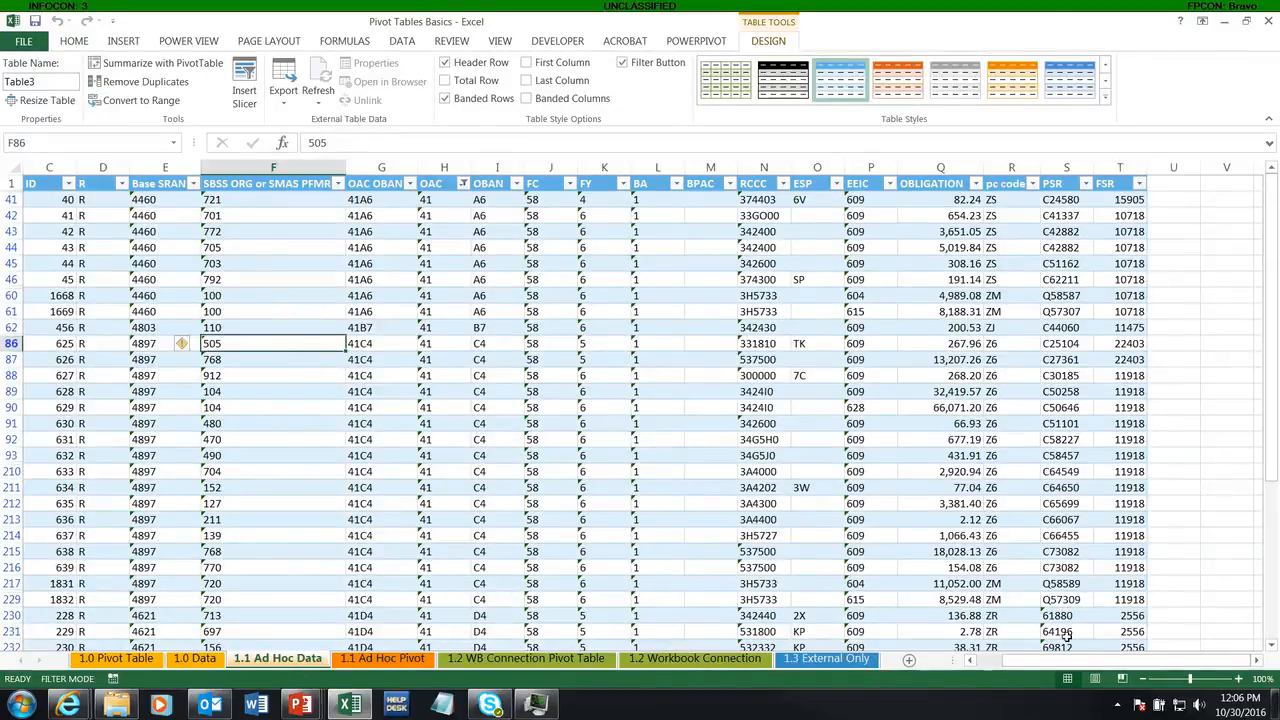
{"action": "left_click_drag", "start_coordinate": [1100, 662], "coordinate": [1000, 662]}
{"action": "left_click", "coordinate": [249, 360]}
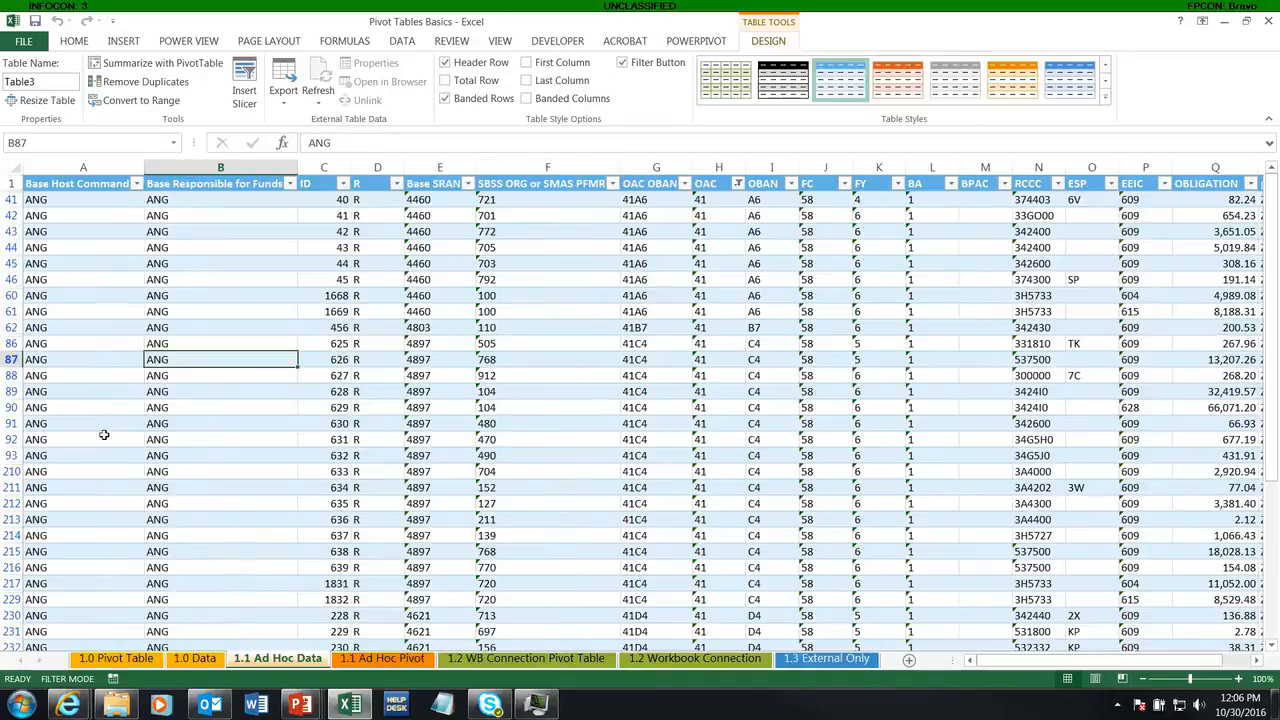
{"action": "left_click", "coordinate": [137, 391]}
{"action": "left_click", "coordinate": [403, 45]}
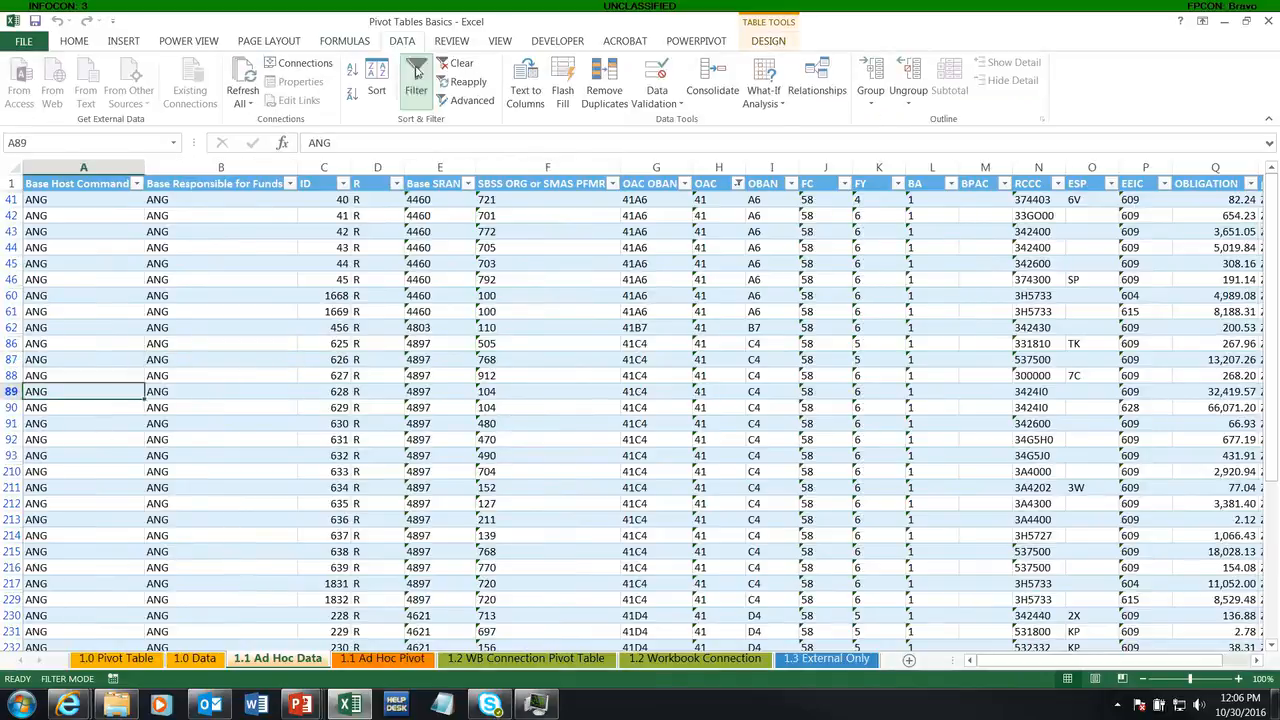
{"action": "left_click", "coordinate": [416, 70]}
{"action": "left_click", "coordinate": [416, 70]}
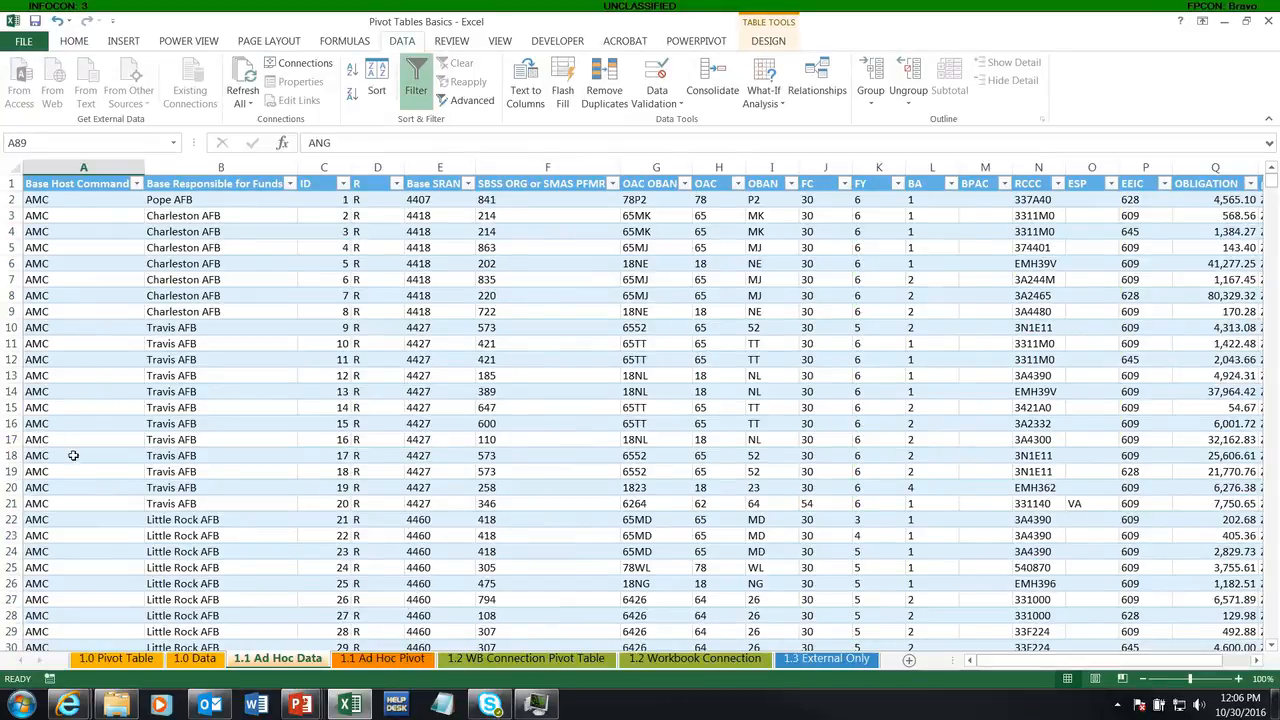
{"action": "left_click", "coordinate": [73, 455]}
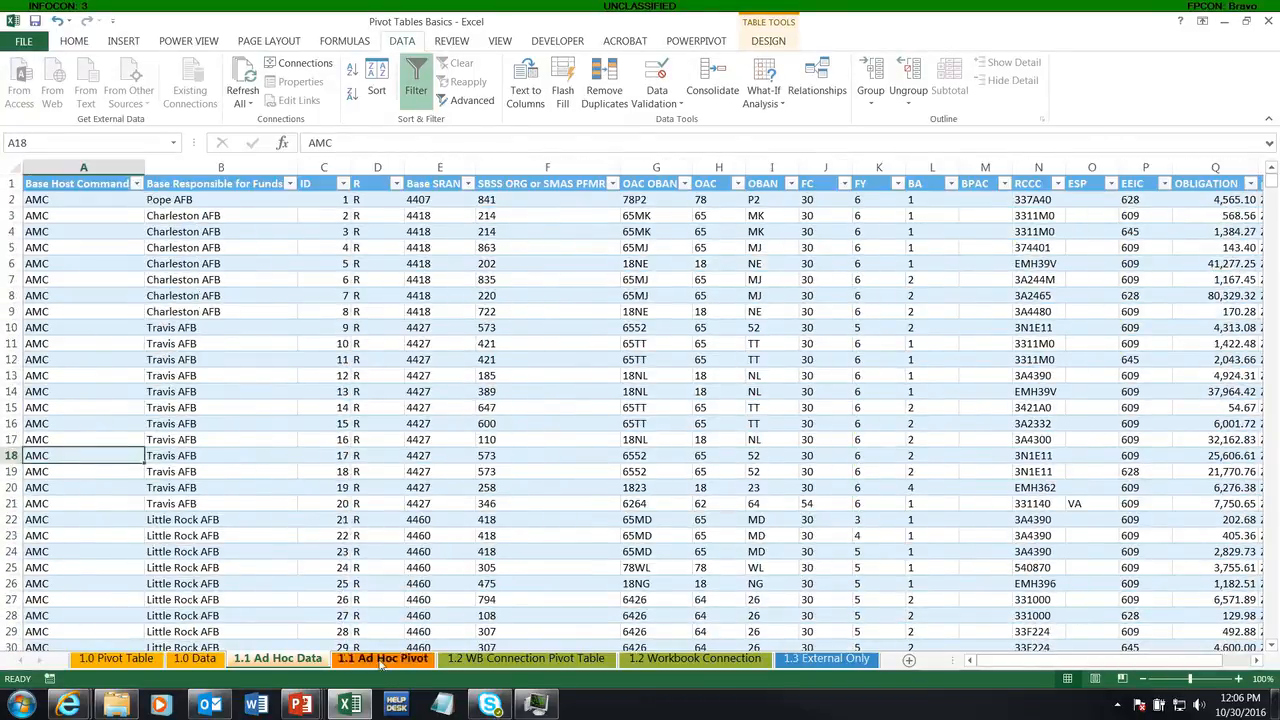
Step: Return to the 1.1 Ad Hoc Pivot sheet and view the first rows of the pivot
{"action": "left_click", "coordinate": [381, 659]}
{"action": "scroll", "coordinate": [158, 500], "scroll_direction": "up", "scroll_amount": 12}
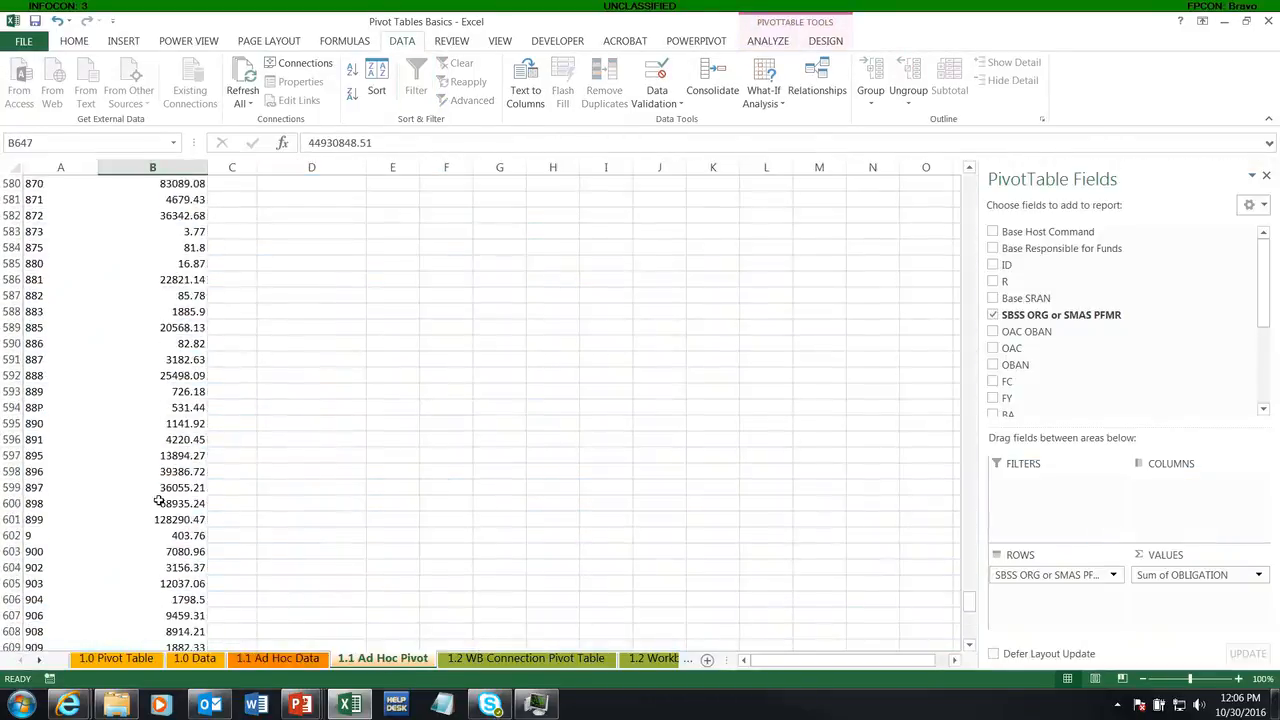
{"action": "left_click_drag", "start_coordinate": [969, 601], "coordinate": [962, 150]}
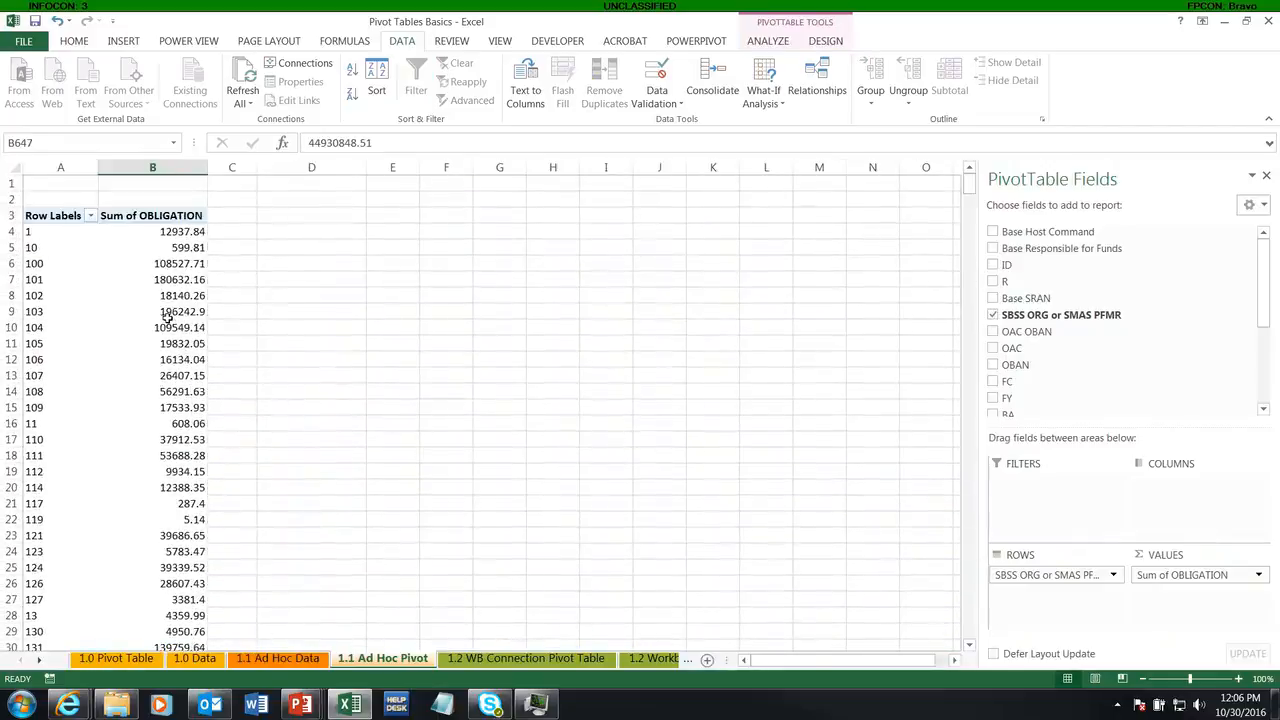